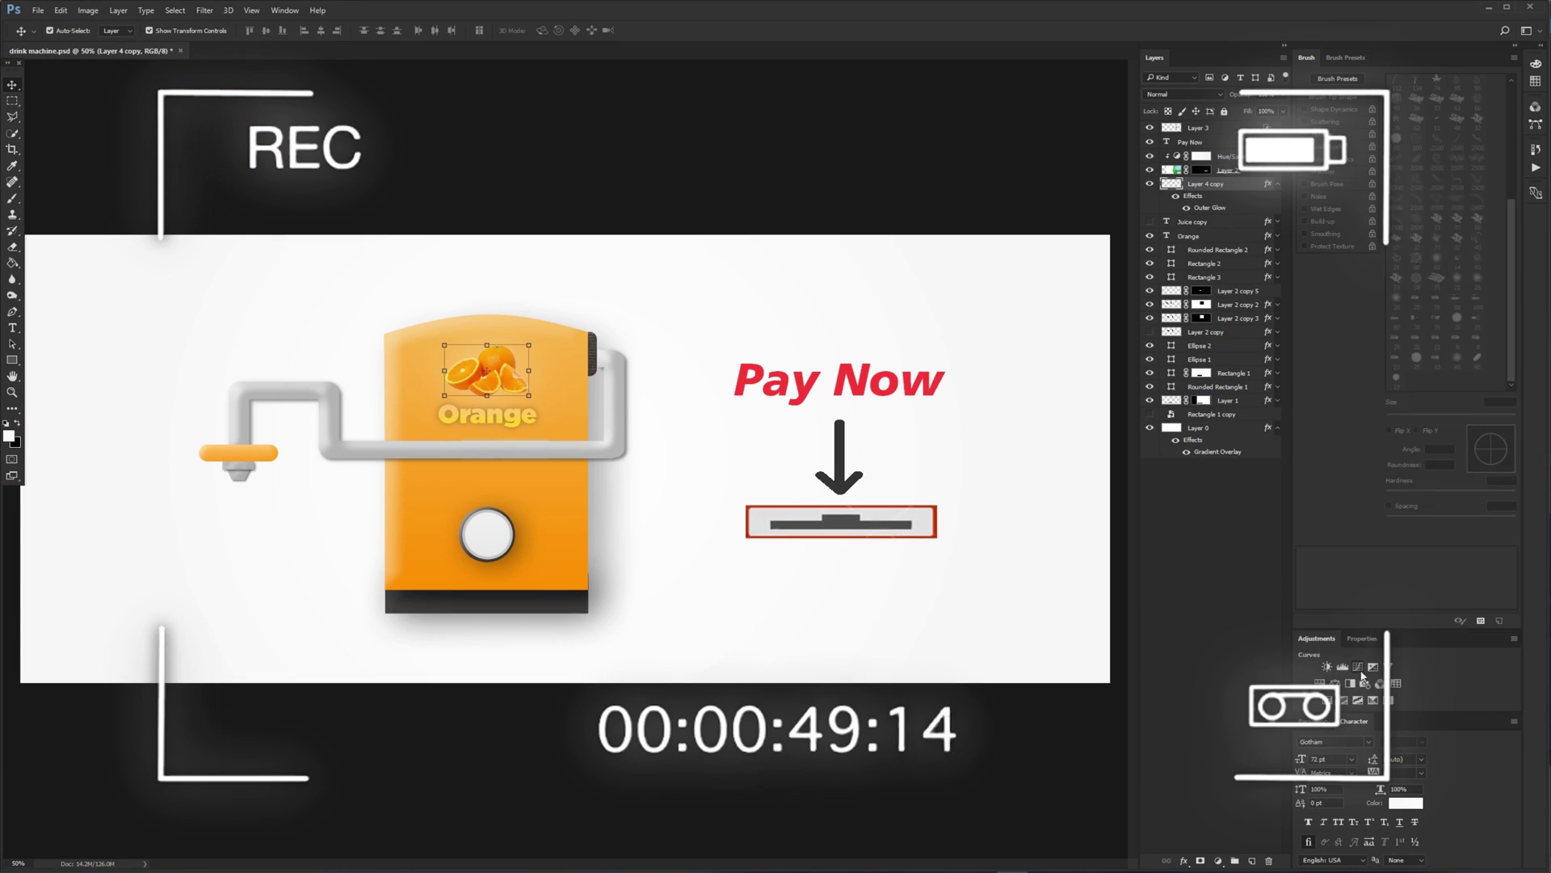
Pick a Curves colour channel, deselect the Curves adjustment layer, and scroll through the splash results.
click(1394, 443)
click(460, 709)
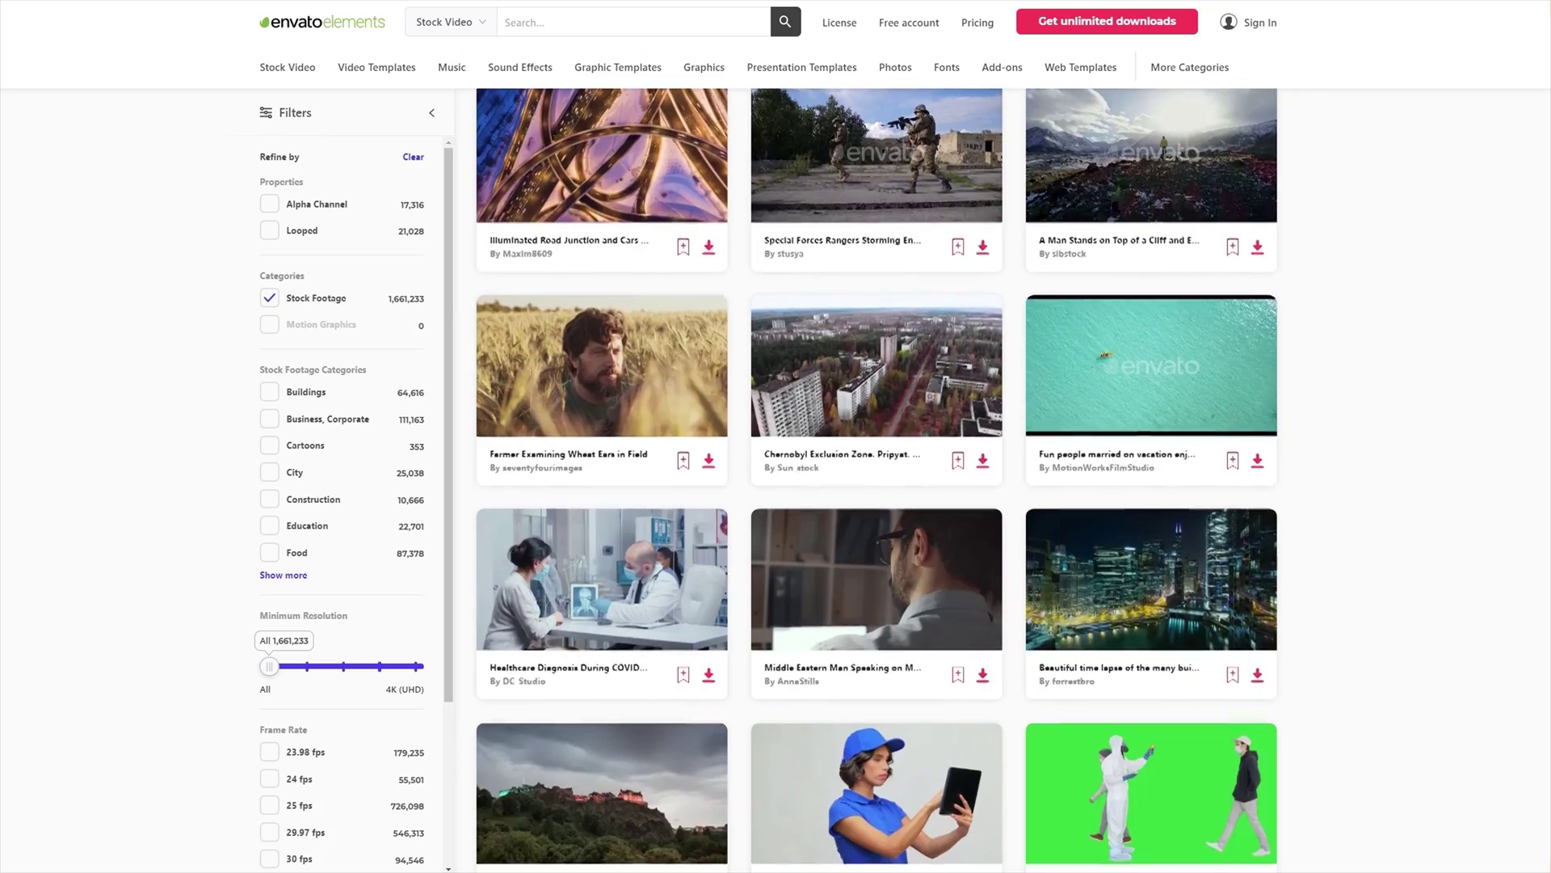
scroll(873, 501, down, 2)
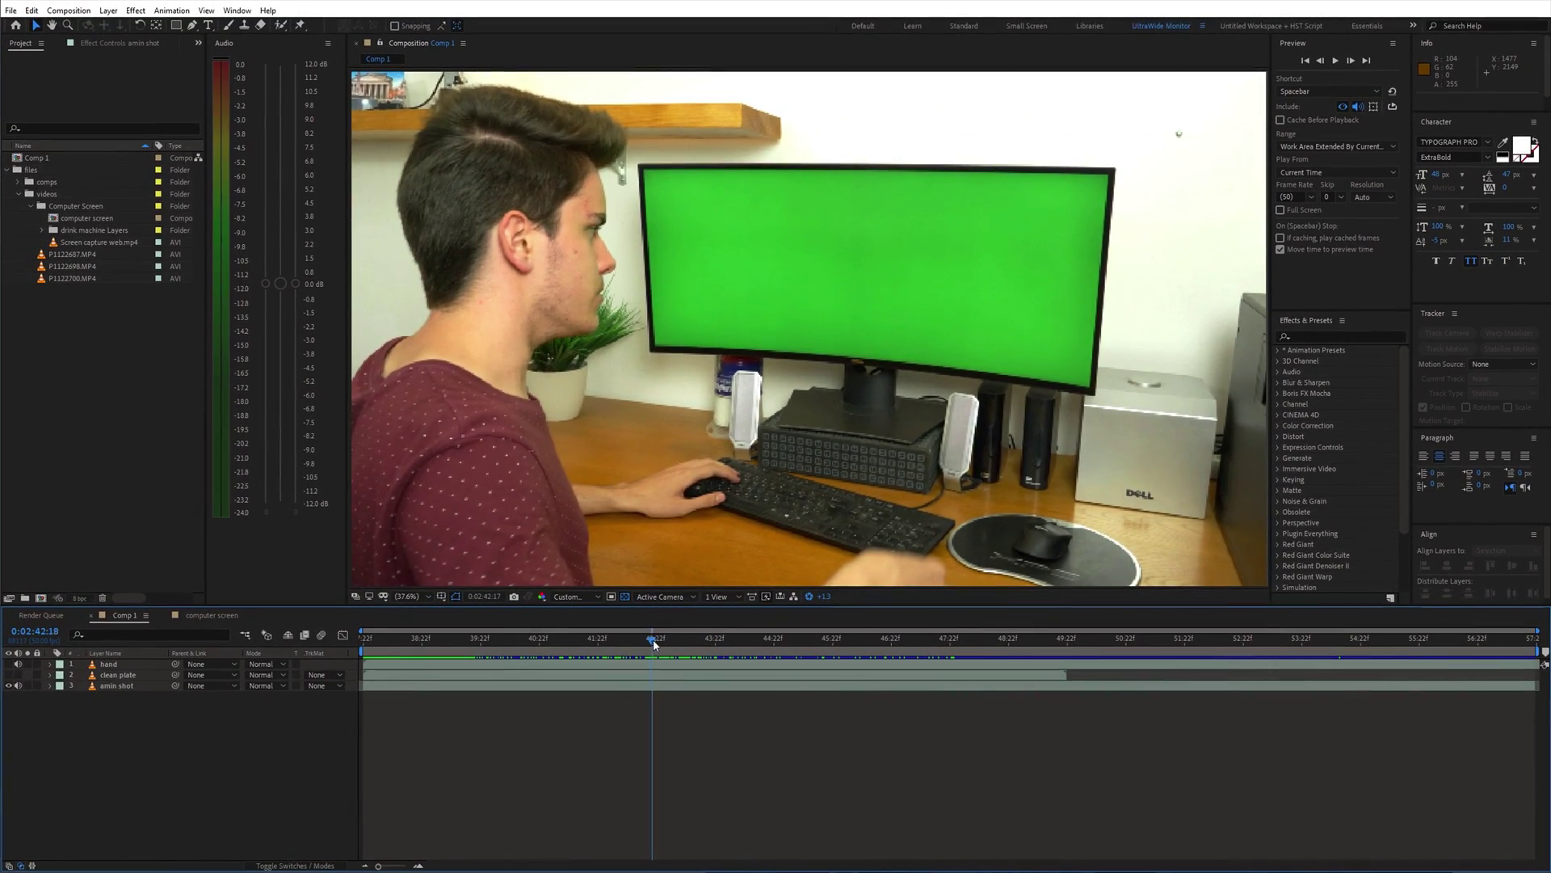
drag(653, 638, 686, 639)
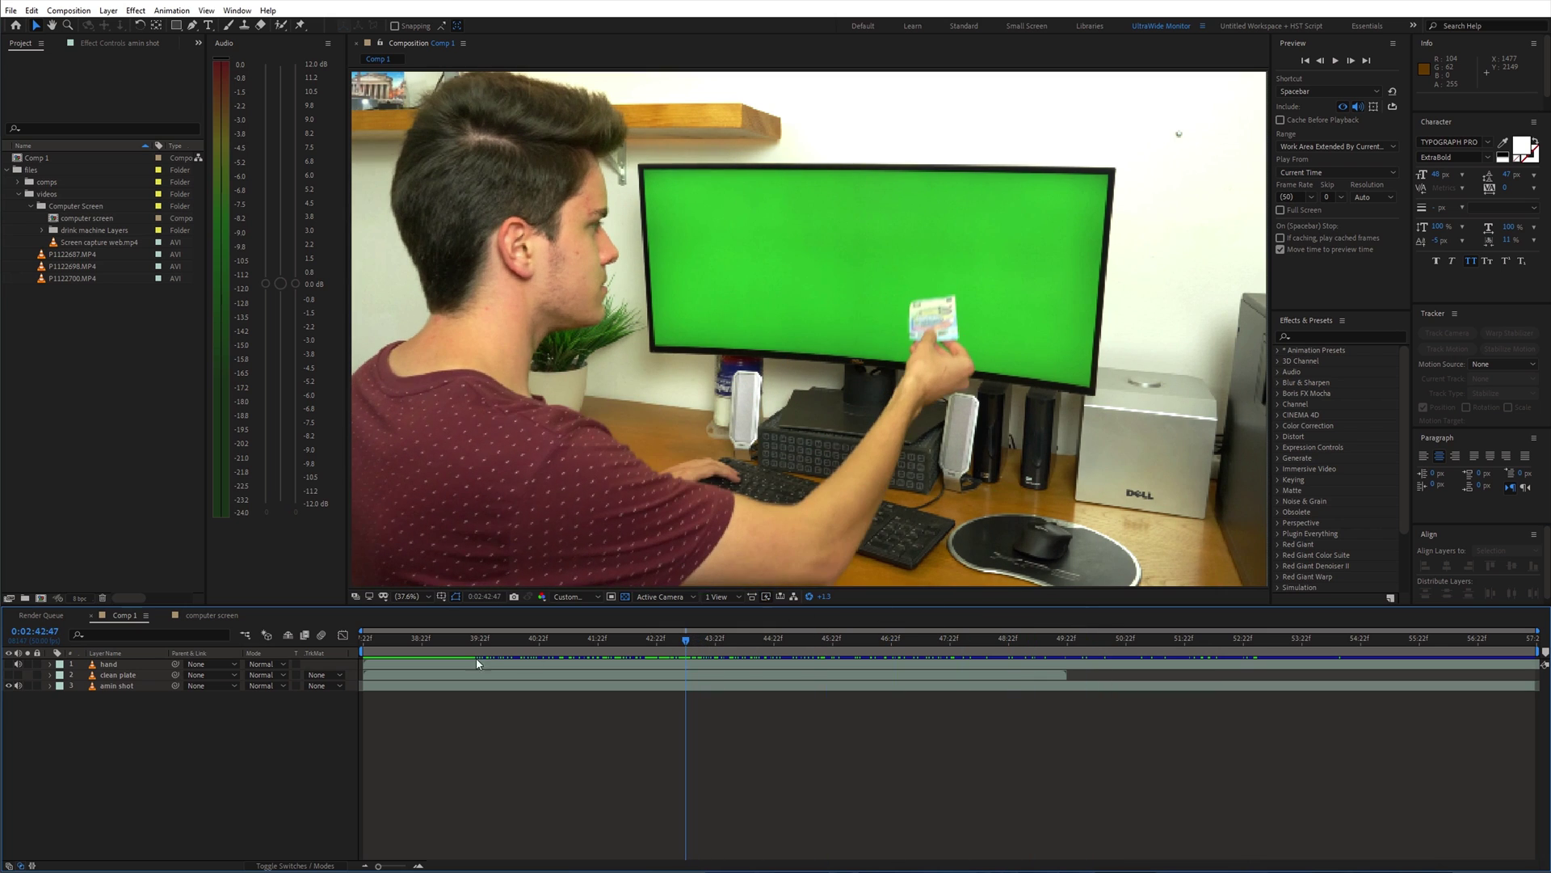
click(8, 679)
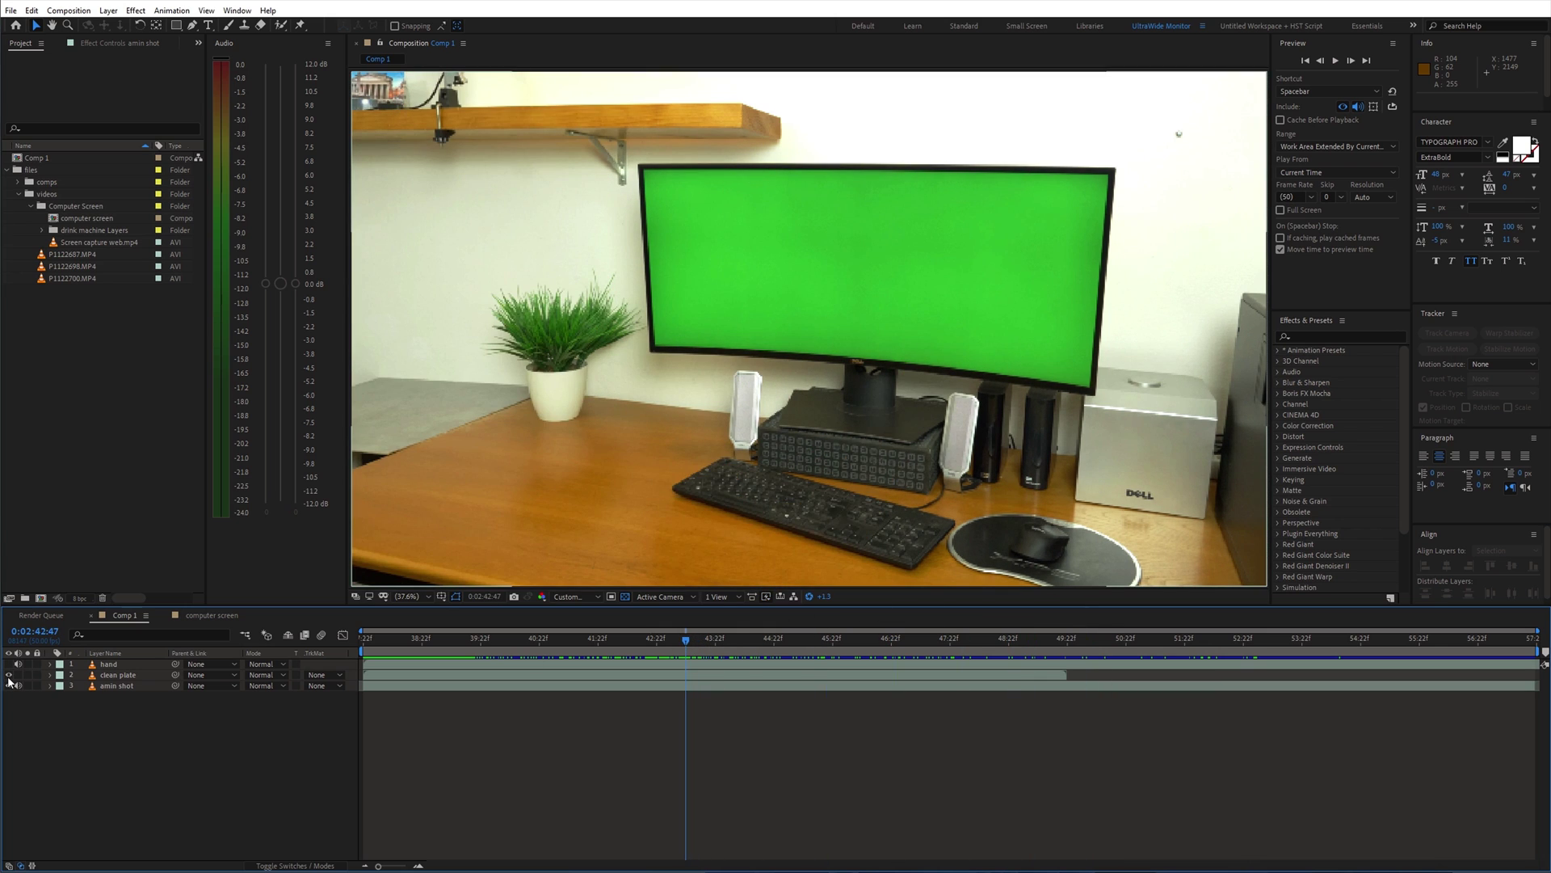
click(10, 676)
click(8, 664)
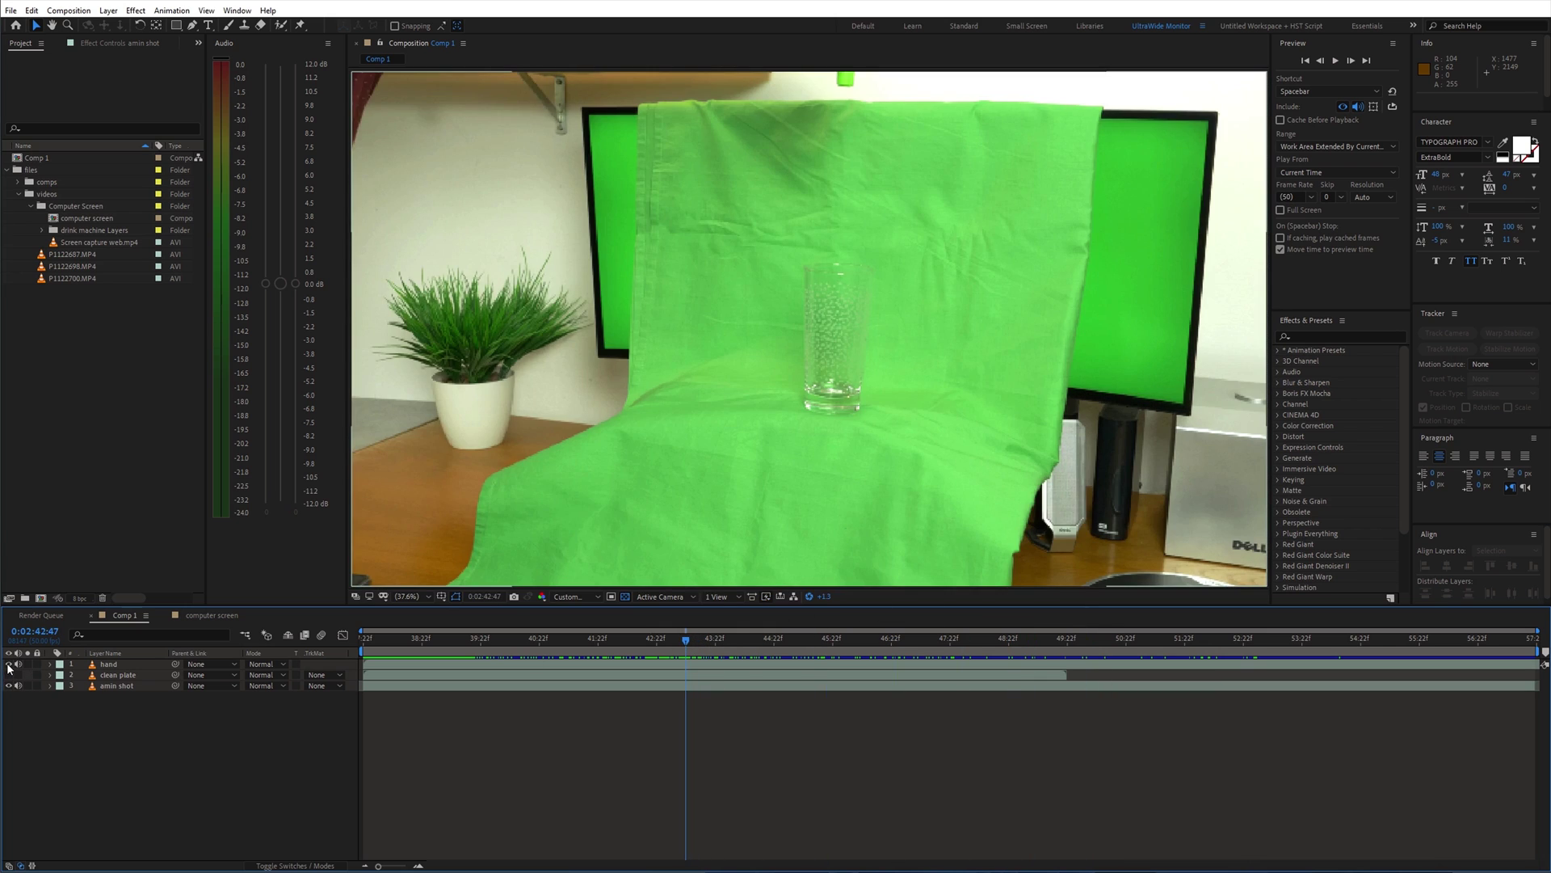
click(8, 664)
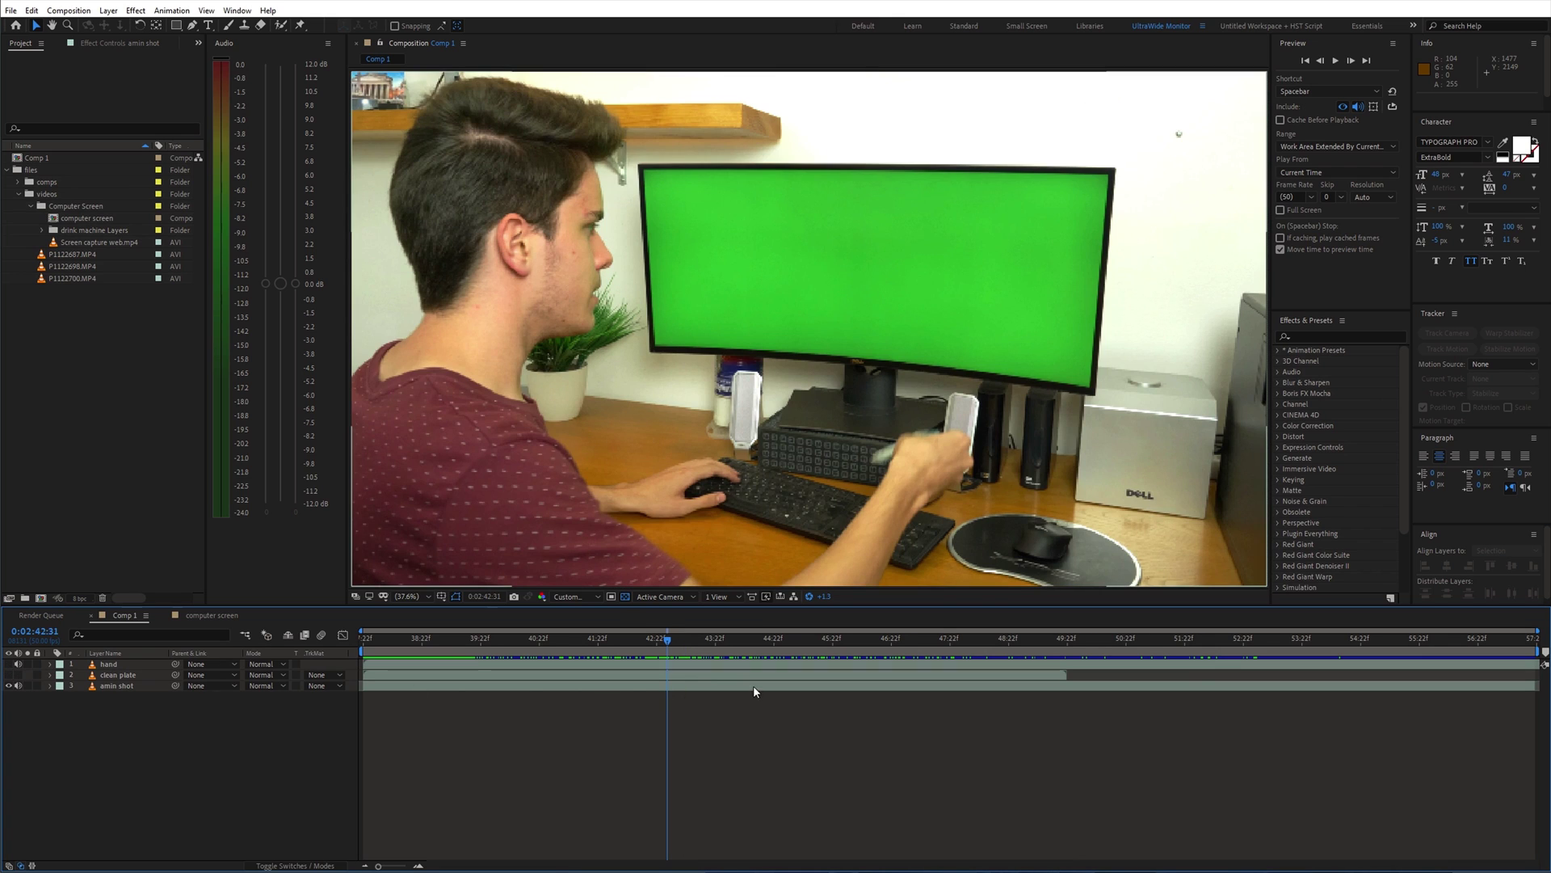
click(671, 686)
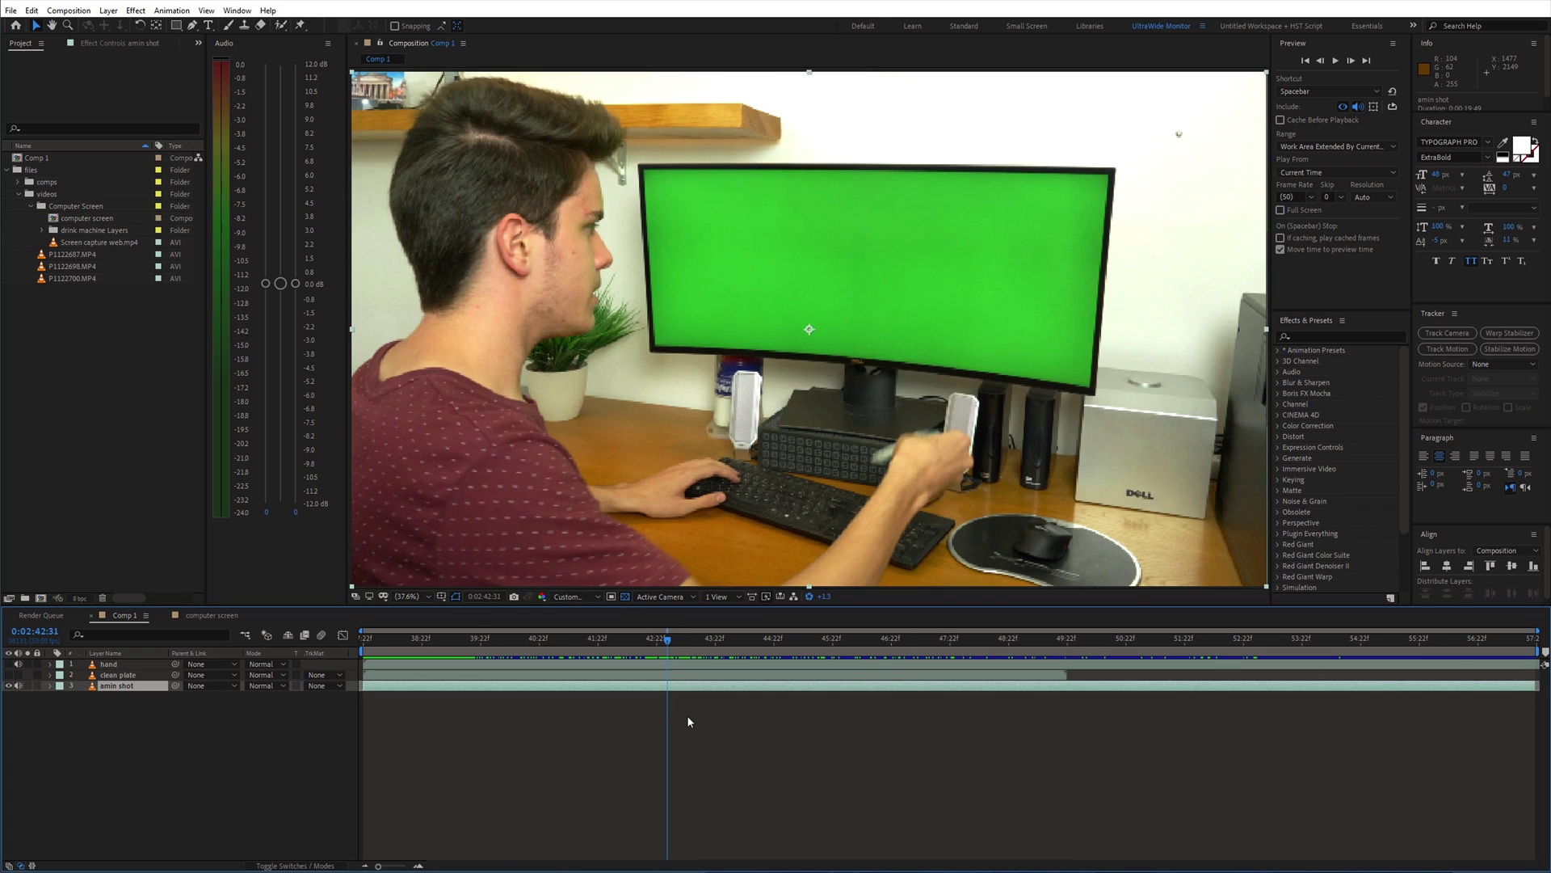
Apply Keylight 1.2 to amin shot, sample the green, and set Clip Black 29 and Clip White 42 in Screen Matte view.
key(ctrl+space)
text(key)
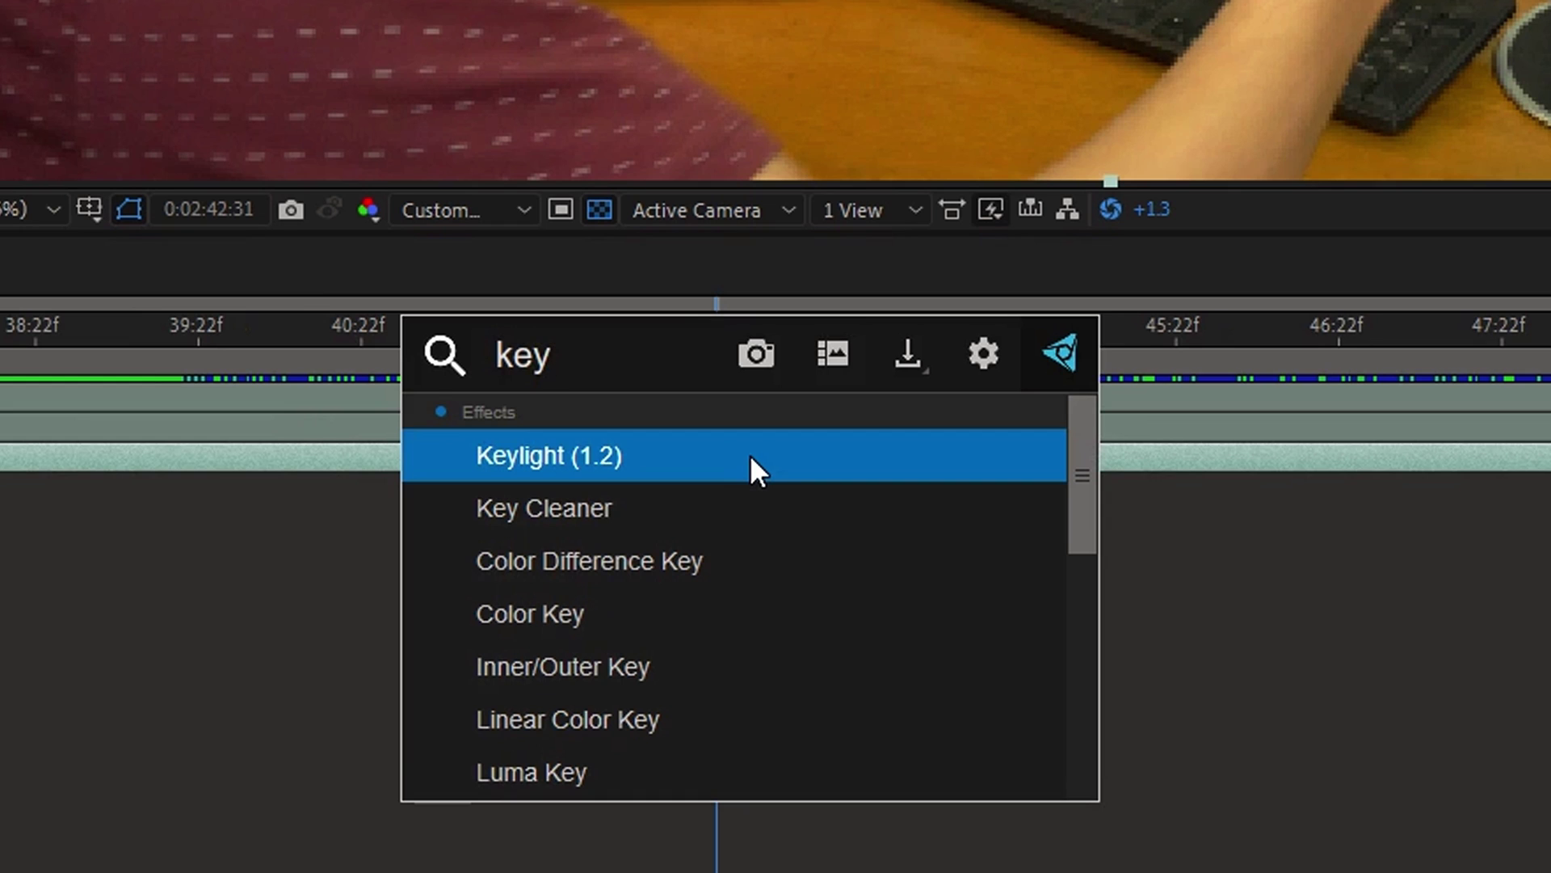
click(750, 454)
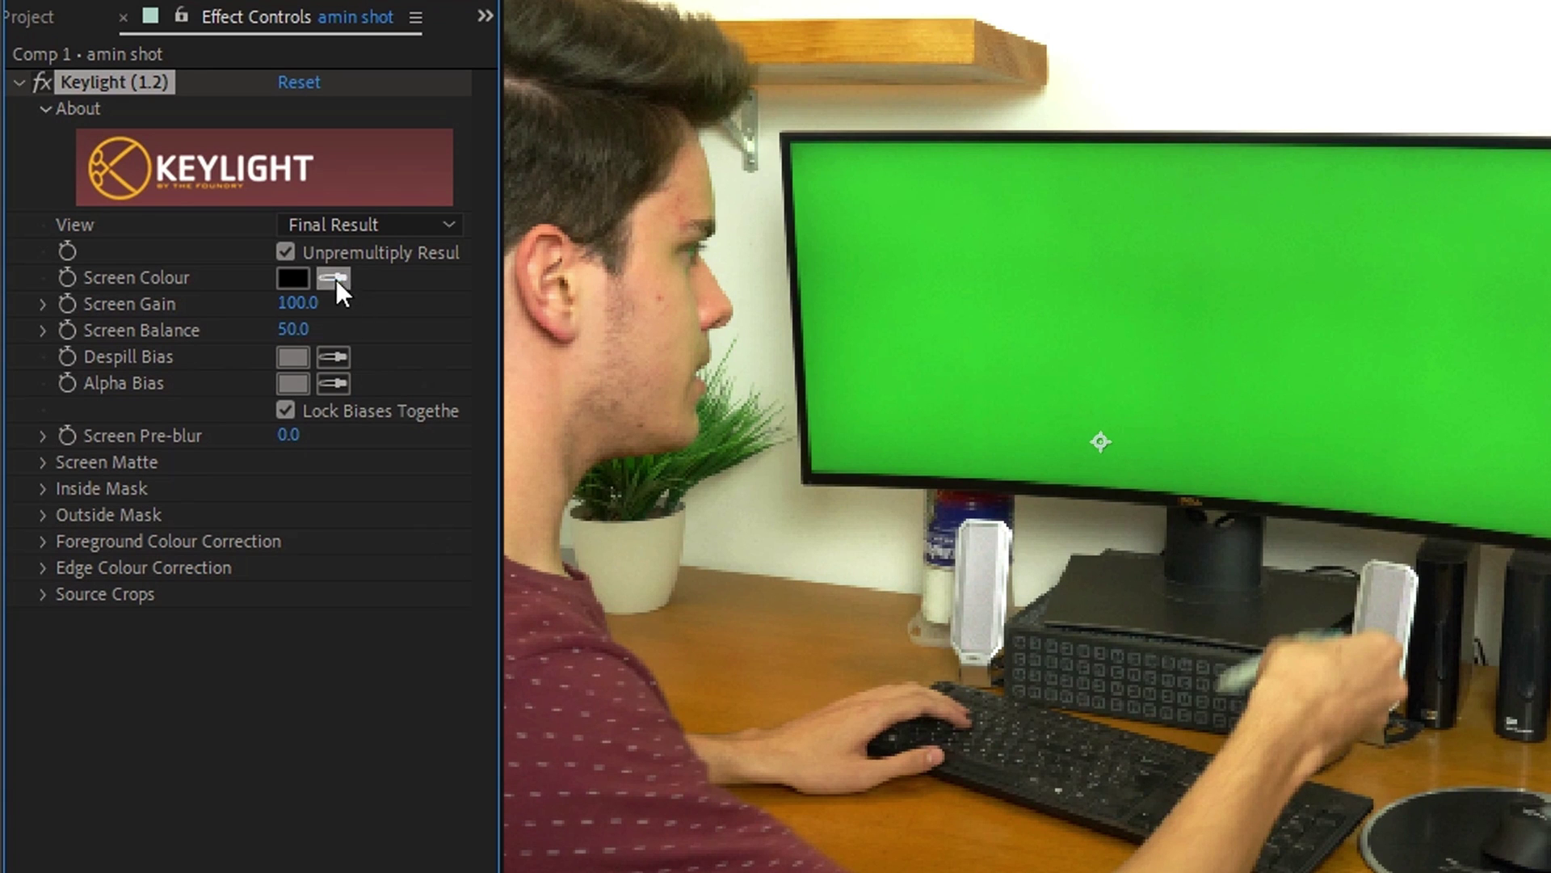
click(1085, 243)
click(367, 225)
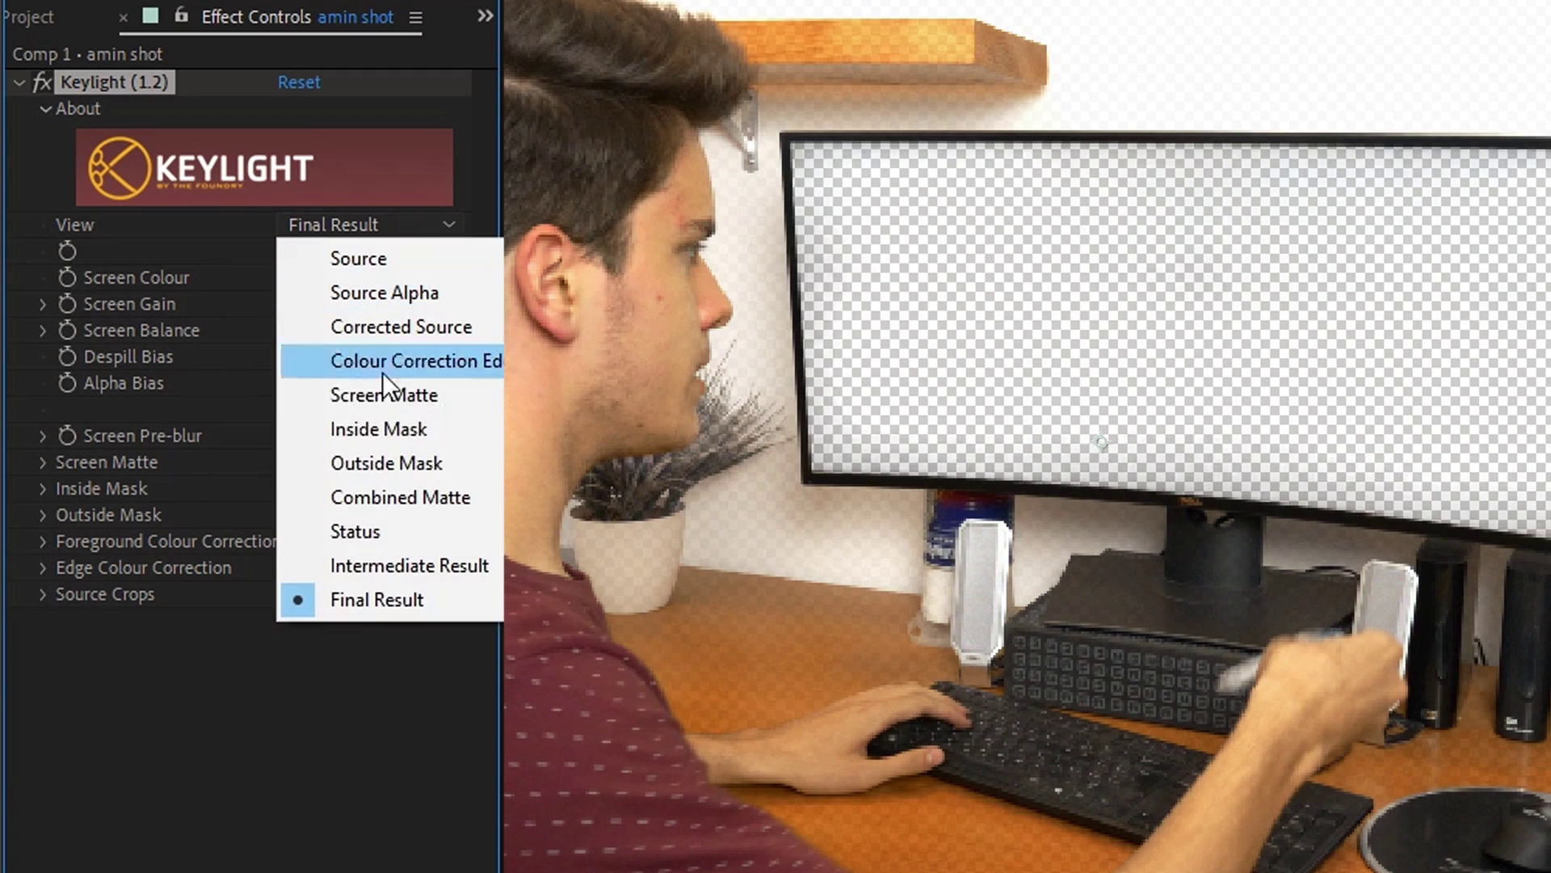
click(376, 396)
click(45, 462)
drag(289, 488, 277, 521)
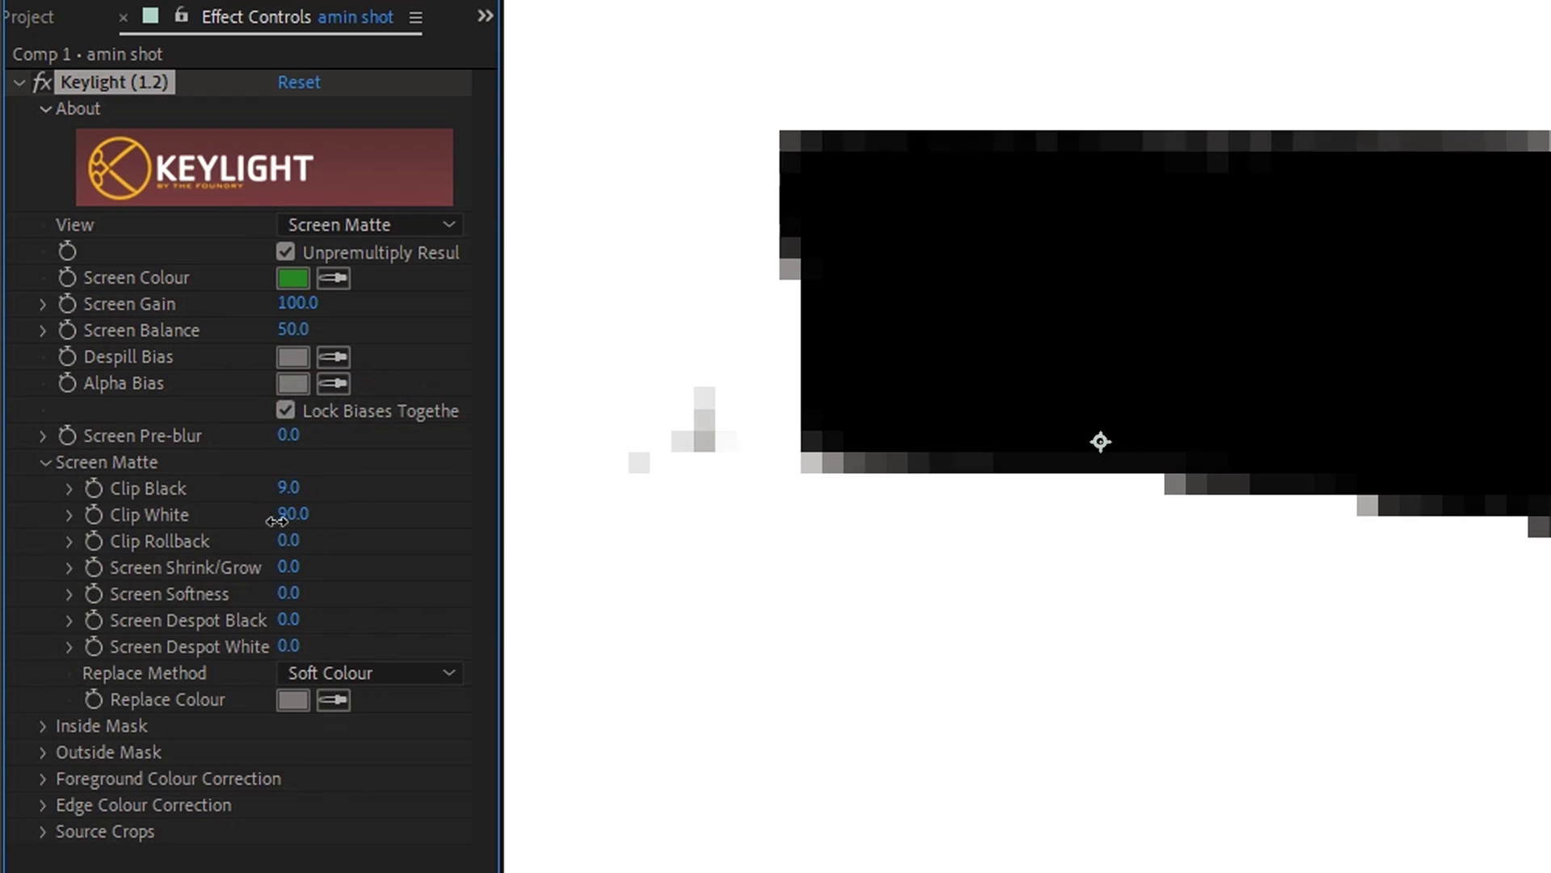
Switch Keylight to Intermediate Result and add Advanced Spill Suppressor.
click(349, 228)
click(391, 574)
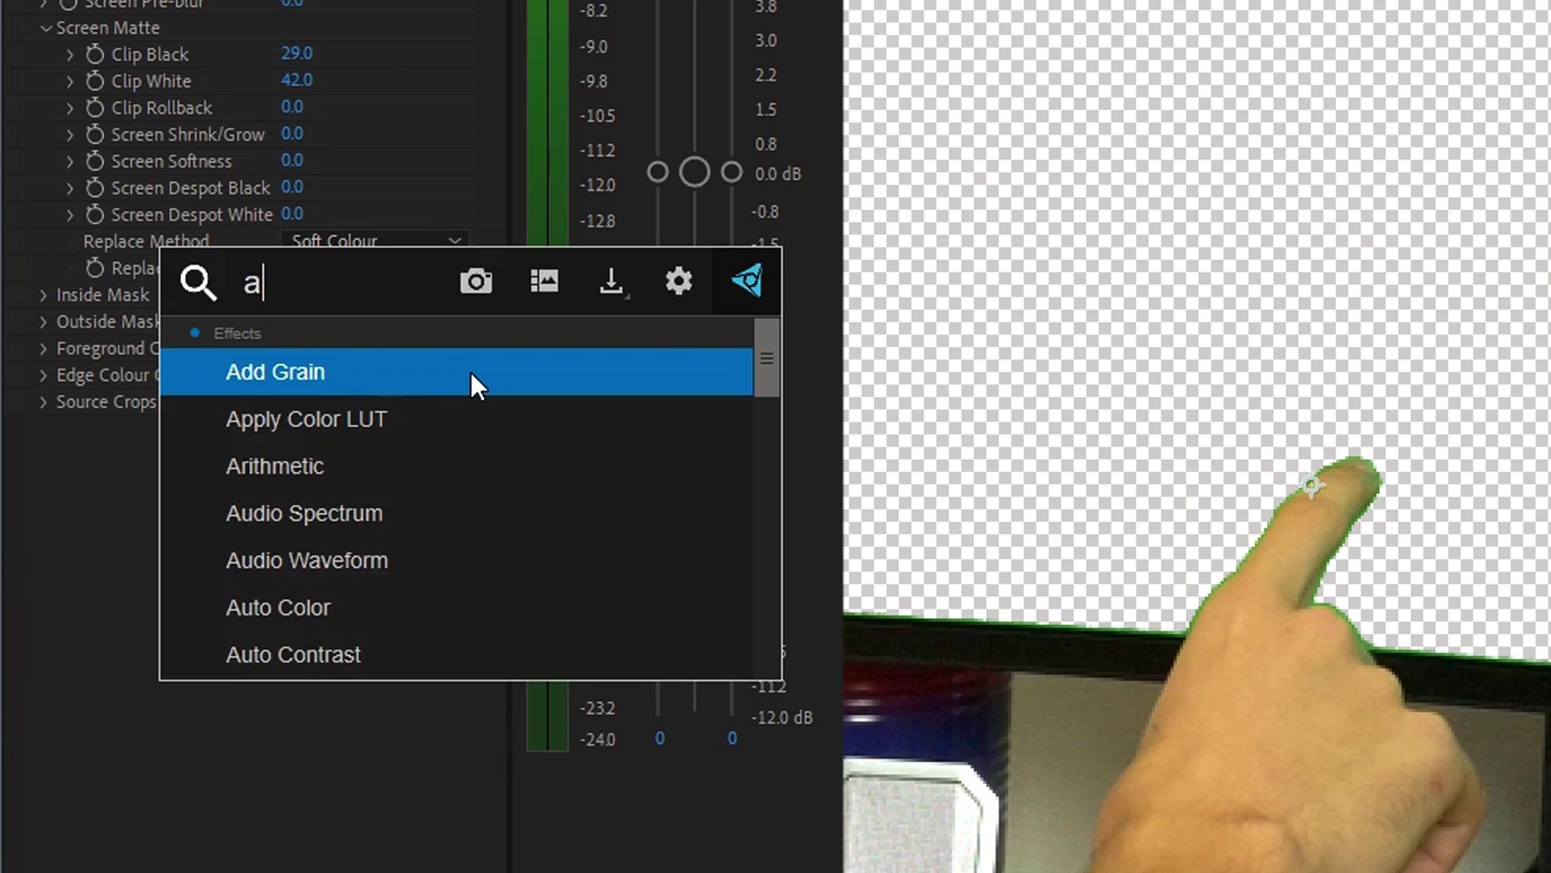
text(dvanced)
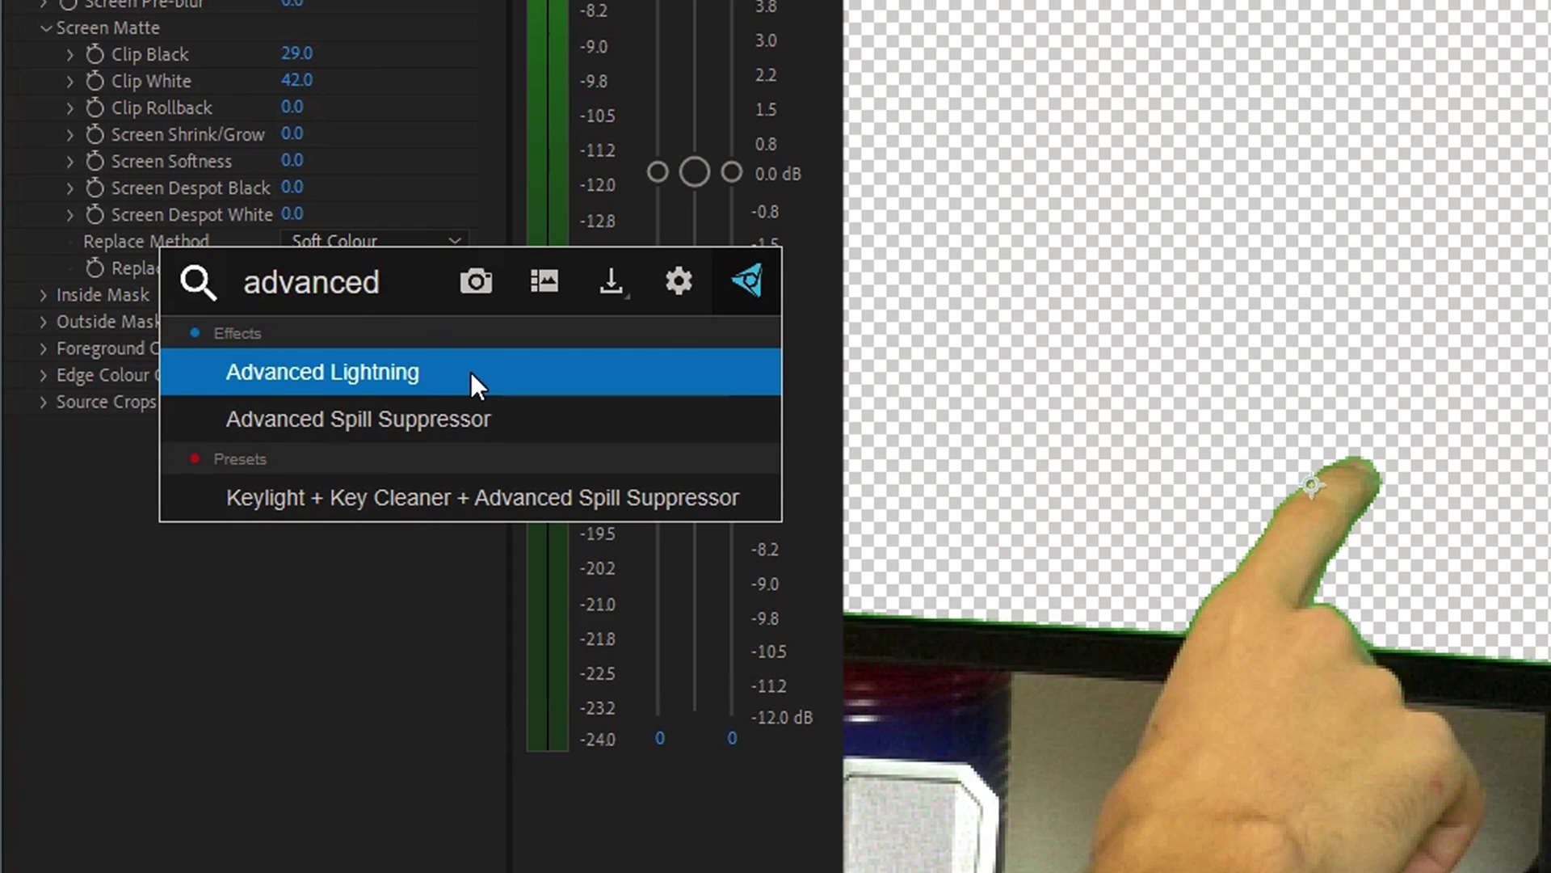
key(Down)
key(Return)
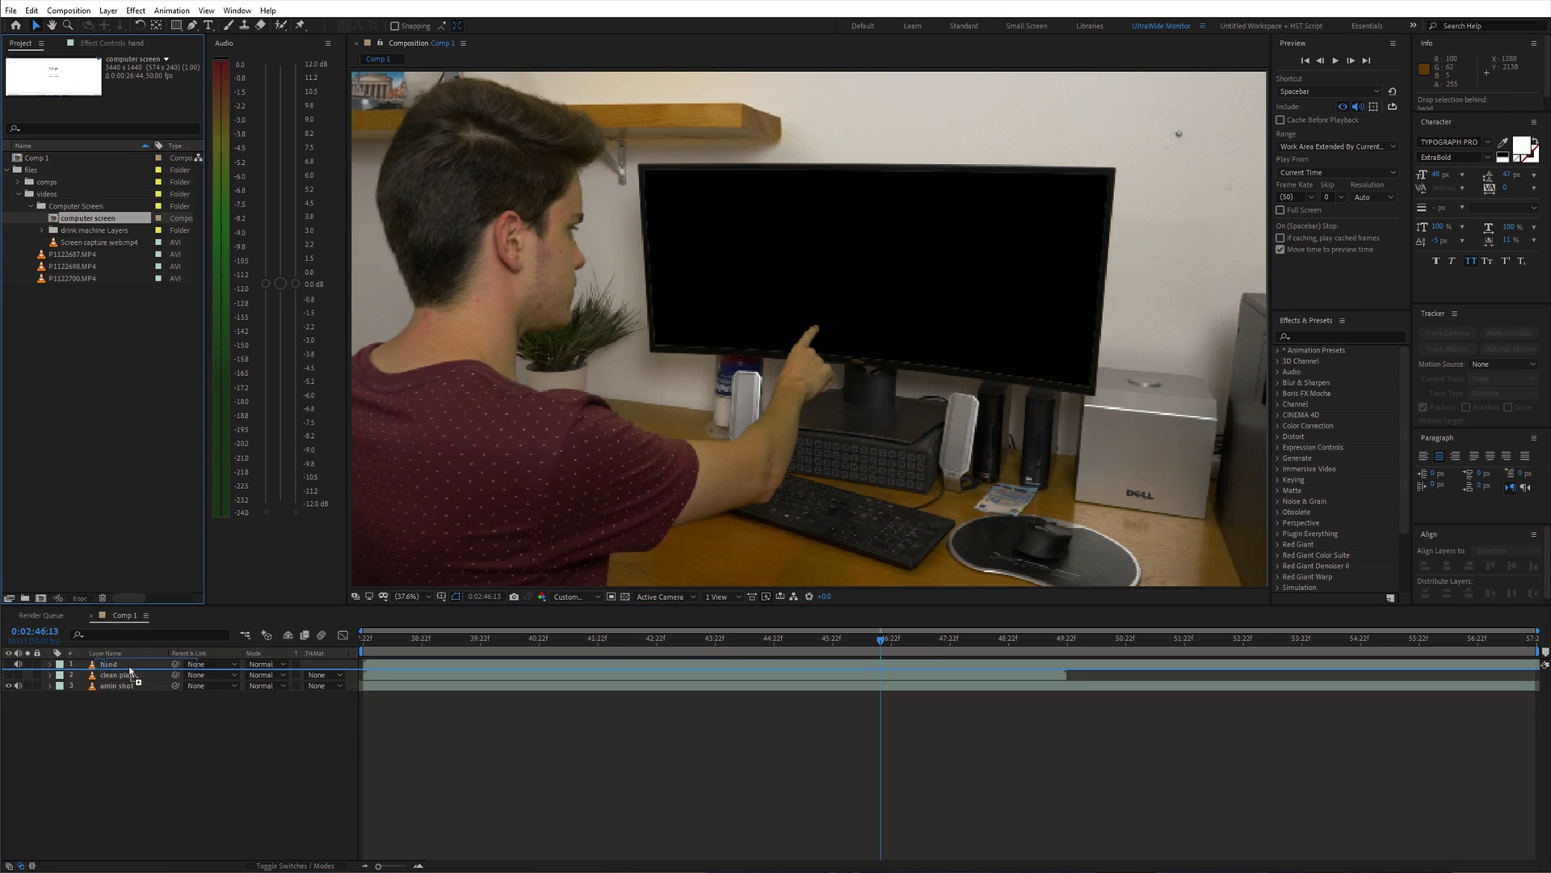
Add the computer screen comp to Comp 1 beneath the footage layers and show its scale.
drag(130, 665, 229, 662)
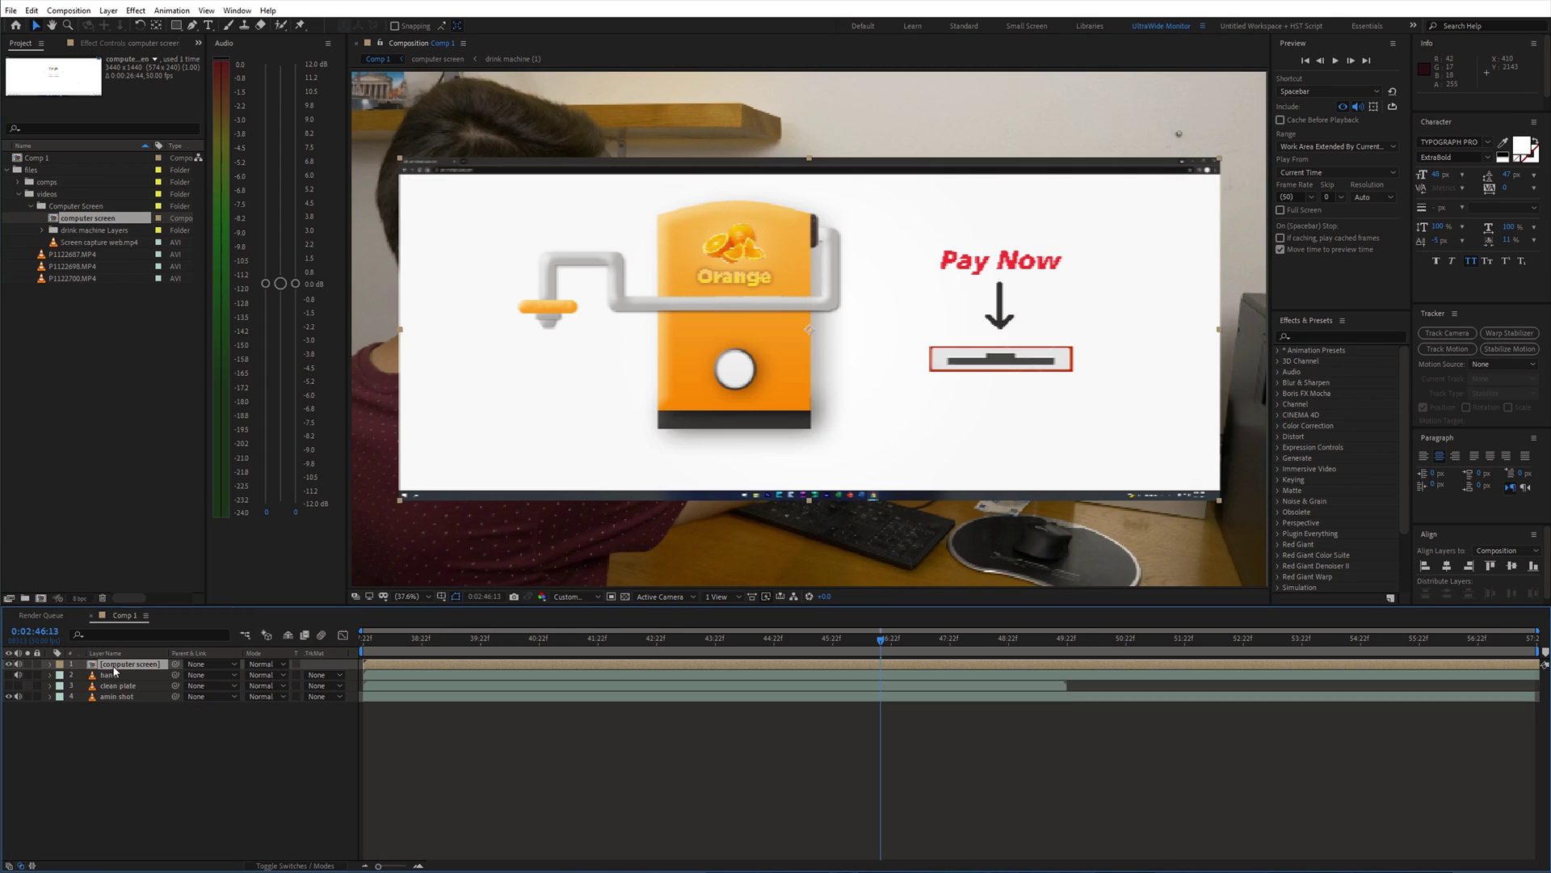
drag(114, 670, 122, 726)
key(s)
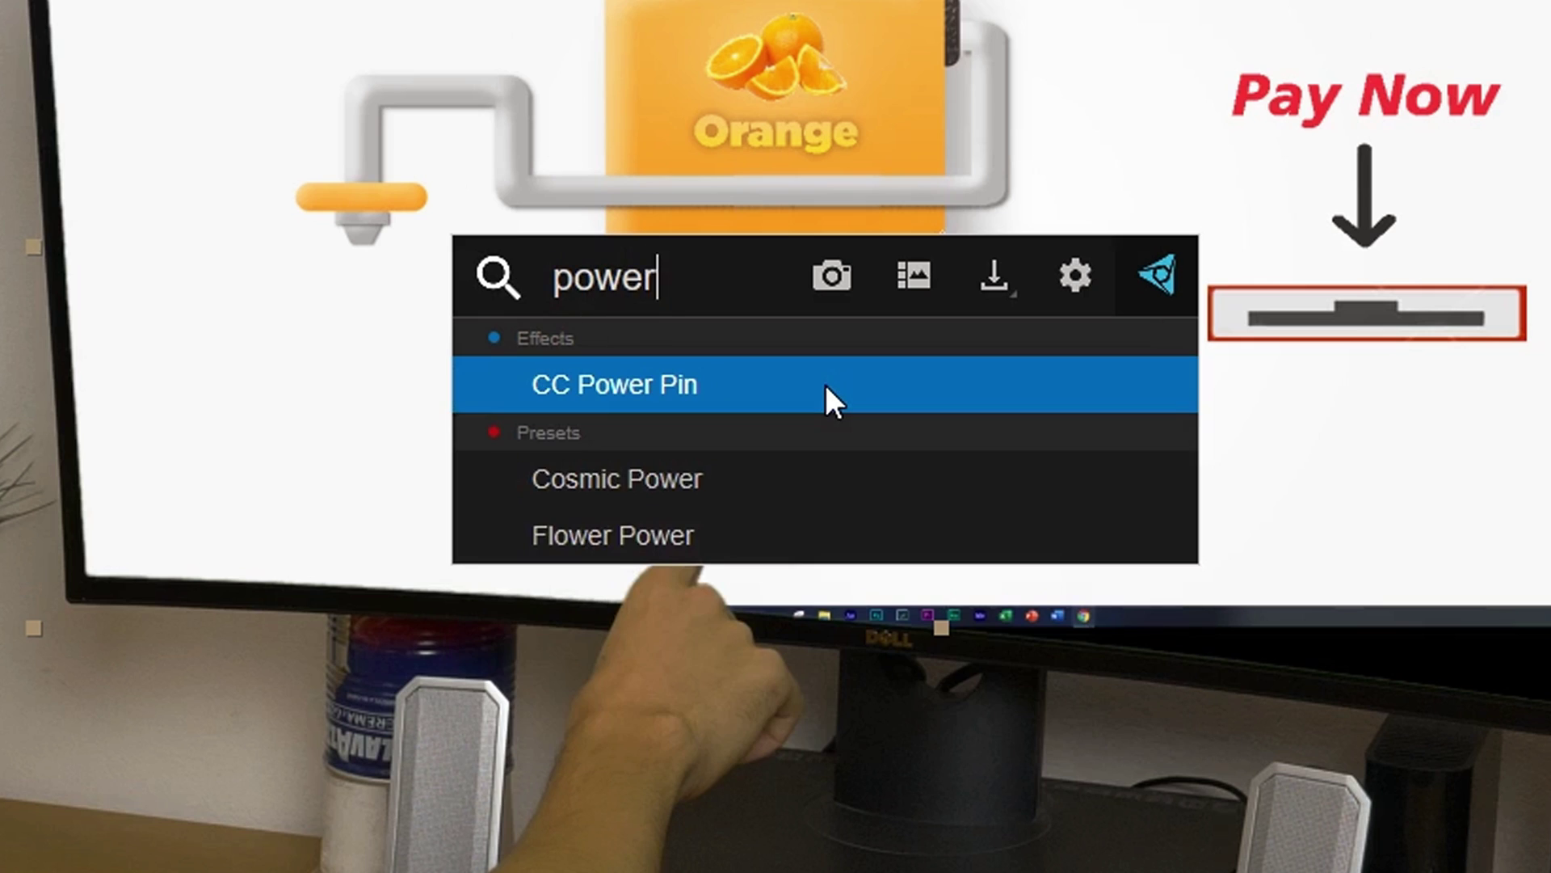
Apply CC Power Pin and drag its corners to fit the screen onto the monitor.
key(Return)
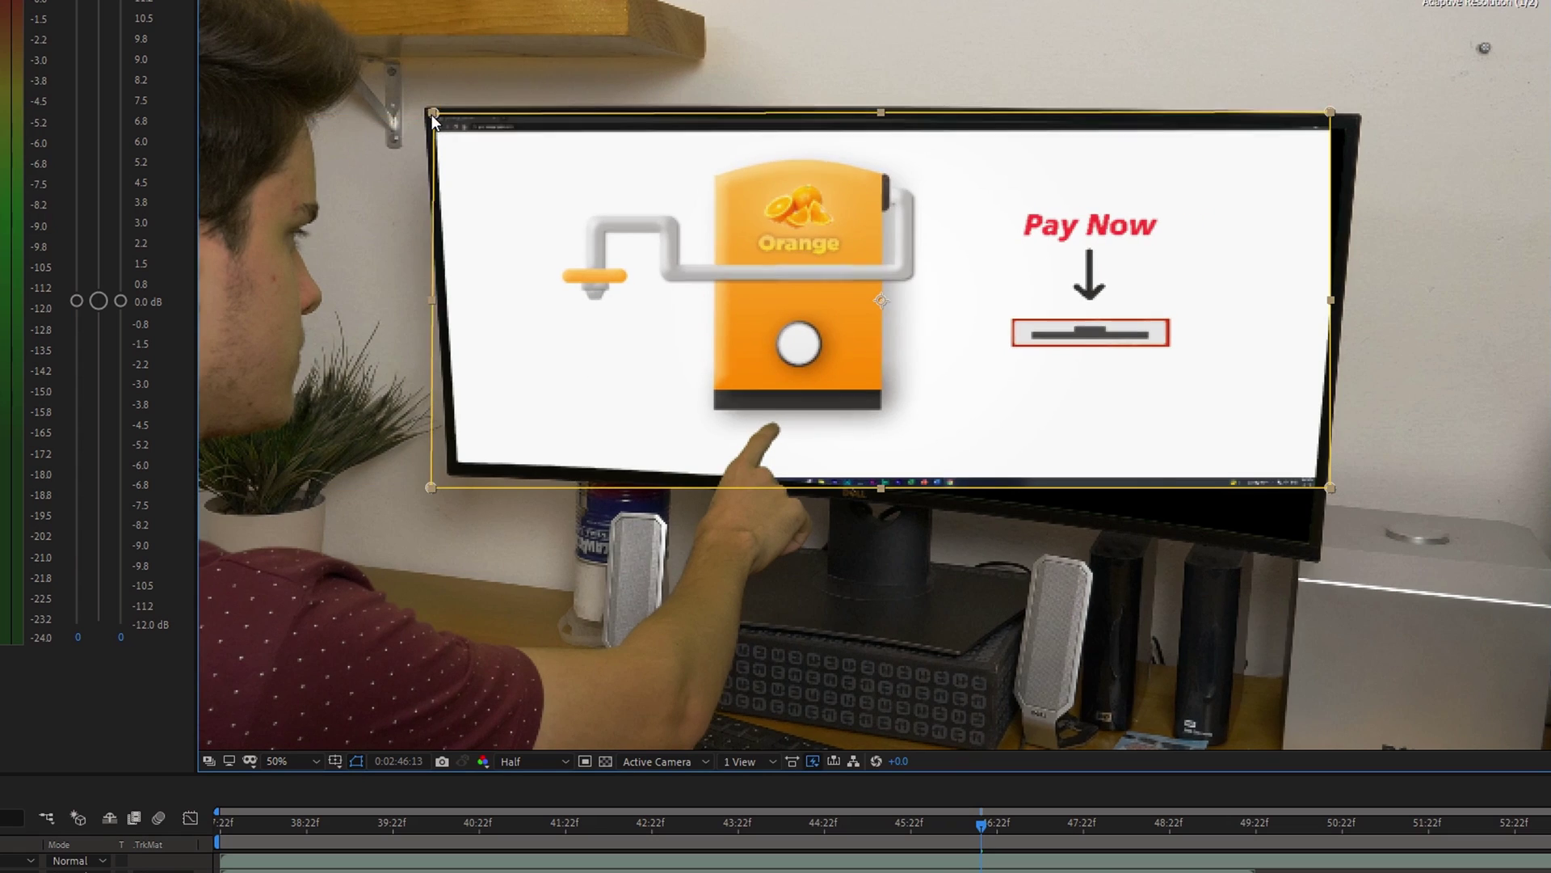
drag(1329, 121, 1366, 135)
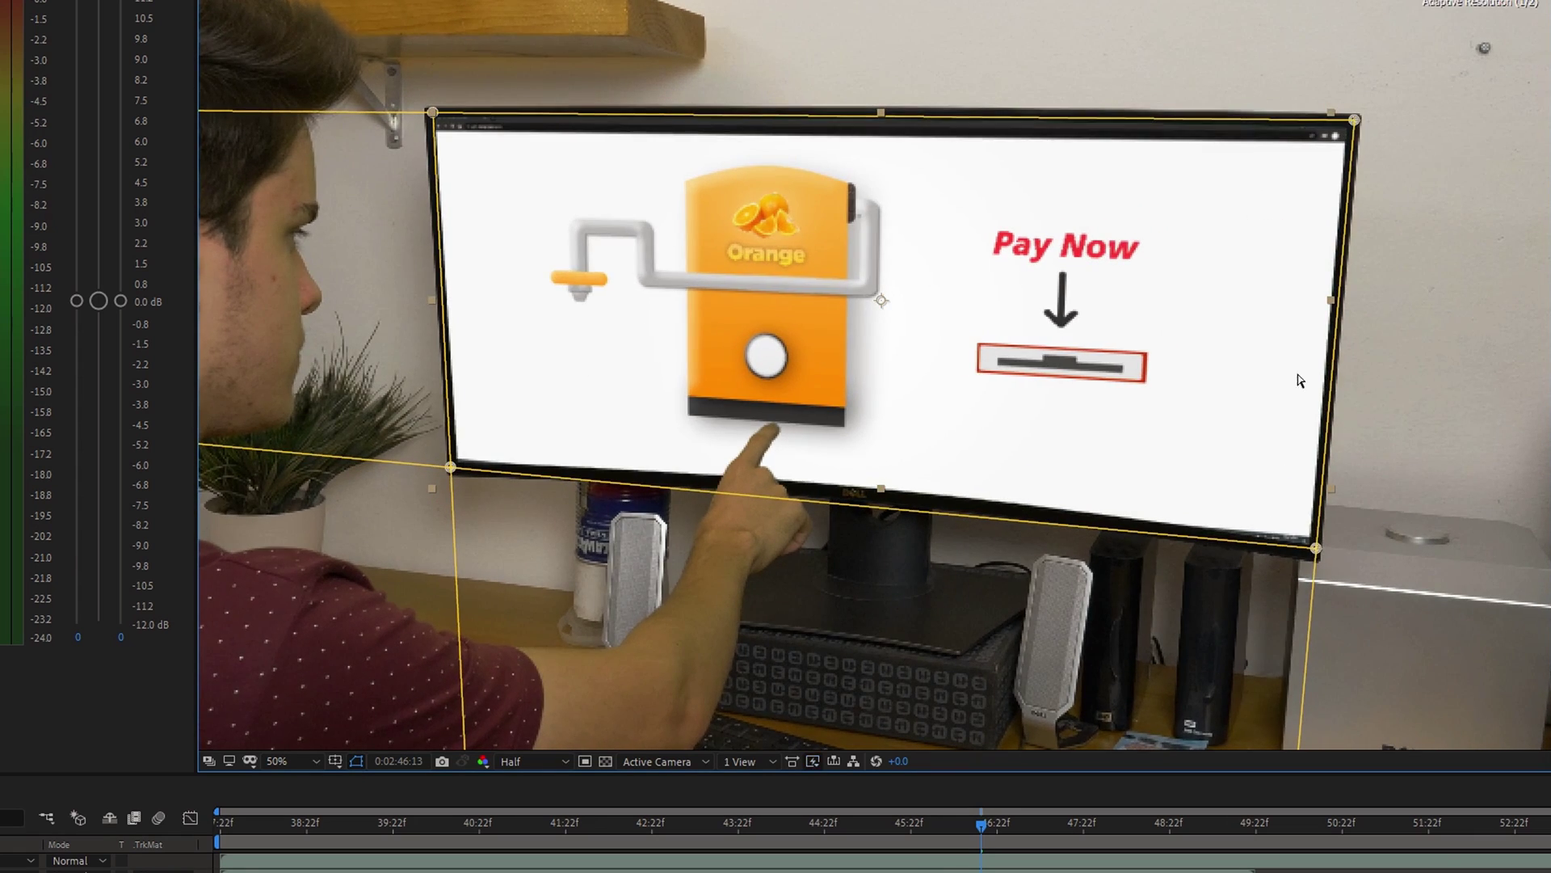
drag(885, 327, 815, 364)
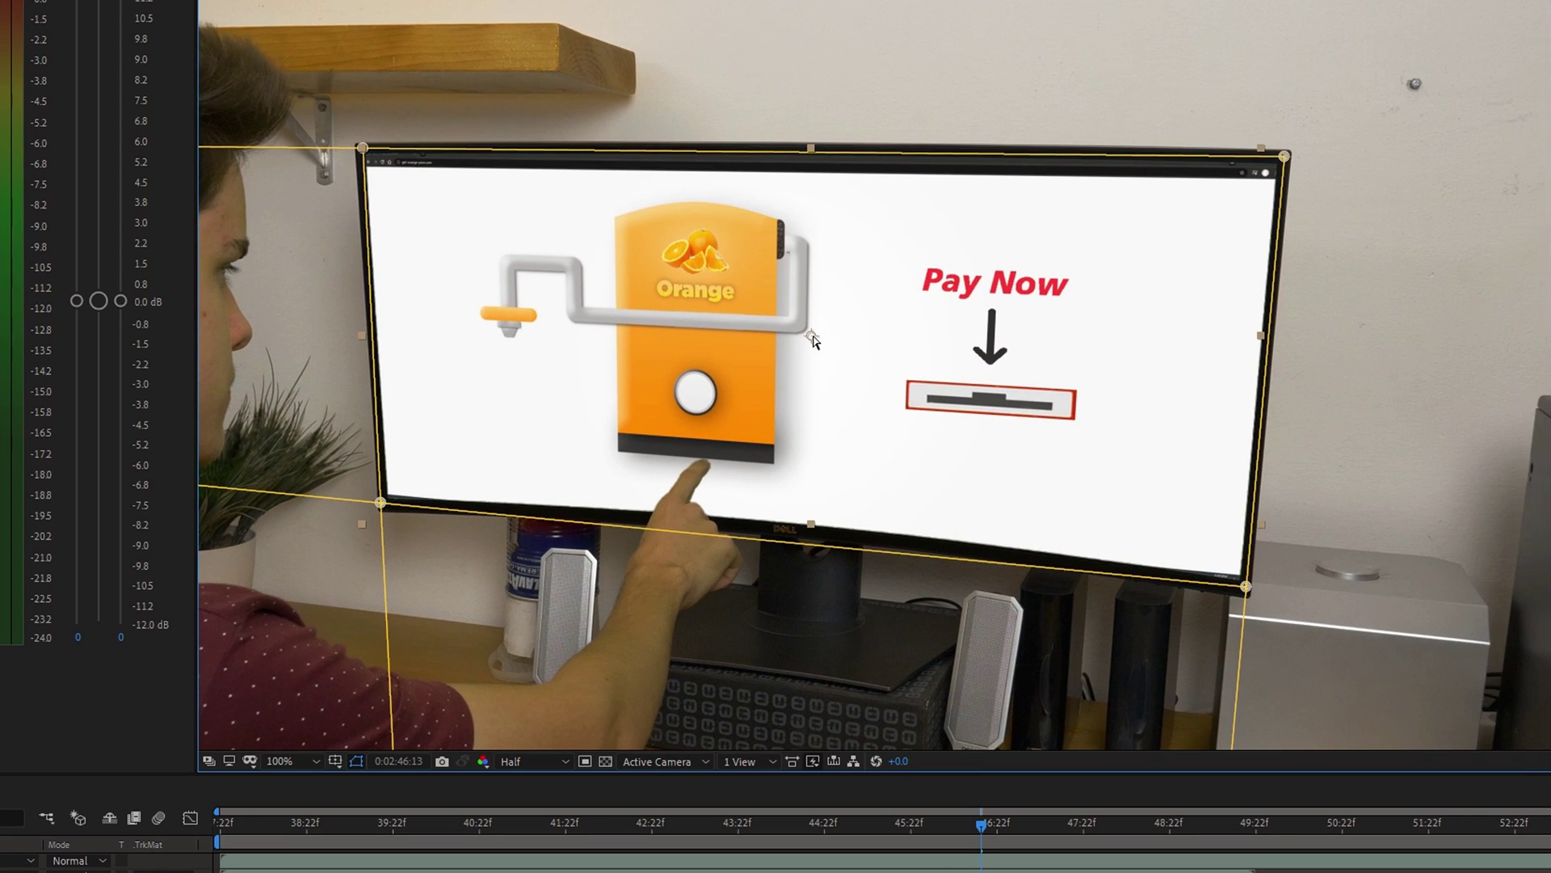
Add Mesh Warp to bend the screen image onto the curved monitor.
key(ctrl+space)
text(m)
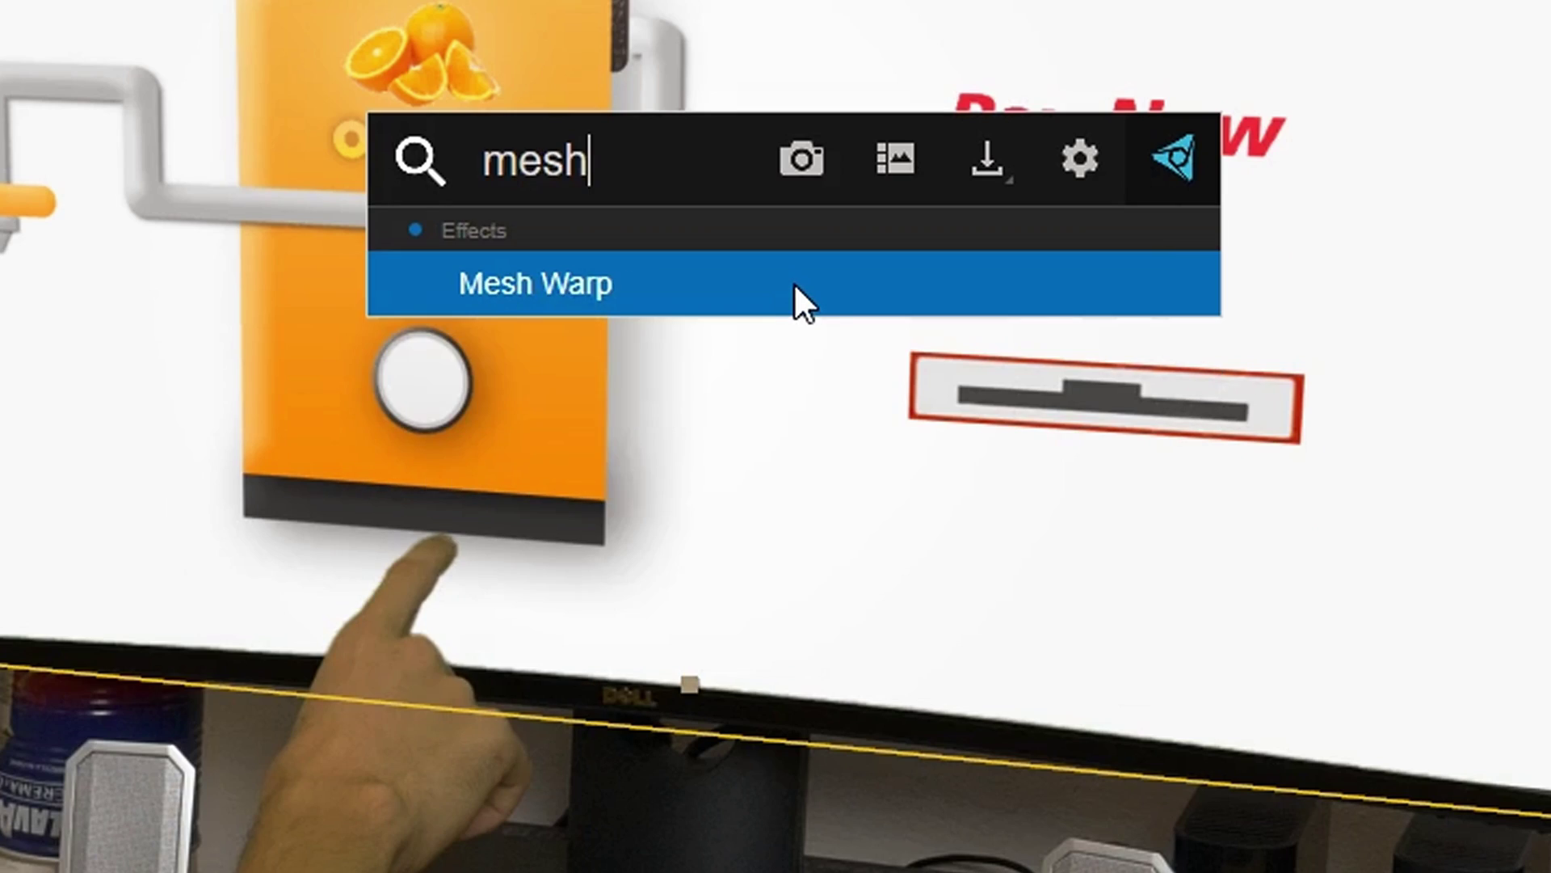
click(793, 283)
scroll(1161, 302, up, 4)
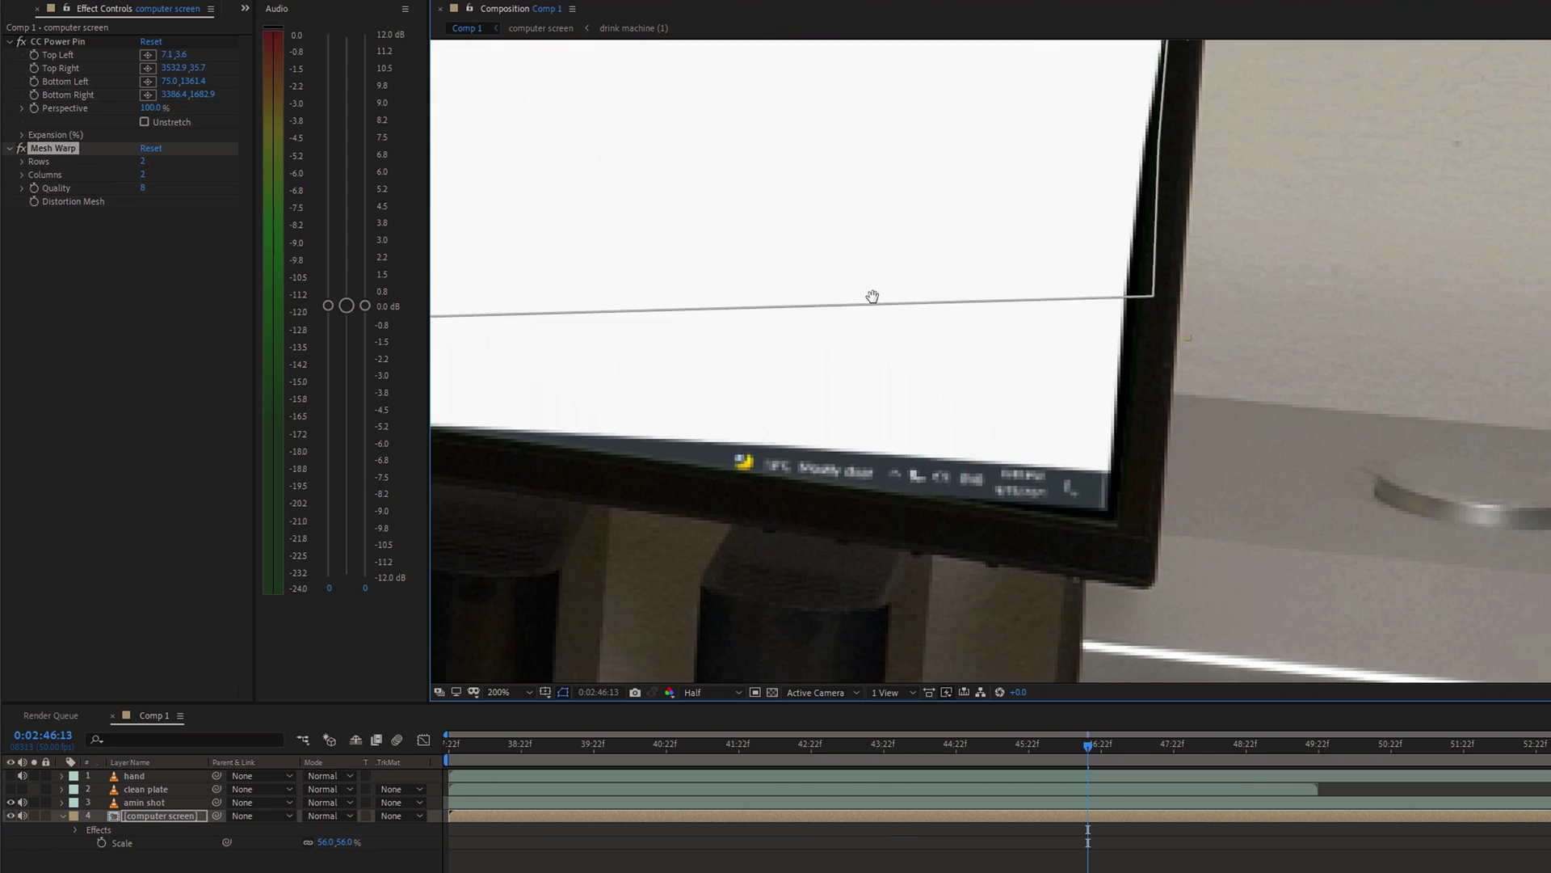
scroll(1161, 303, down, 2)
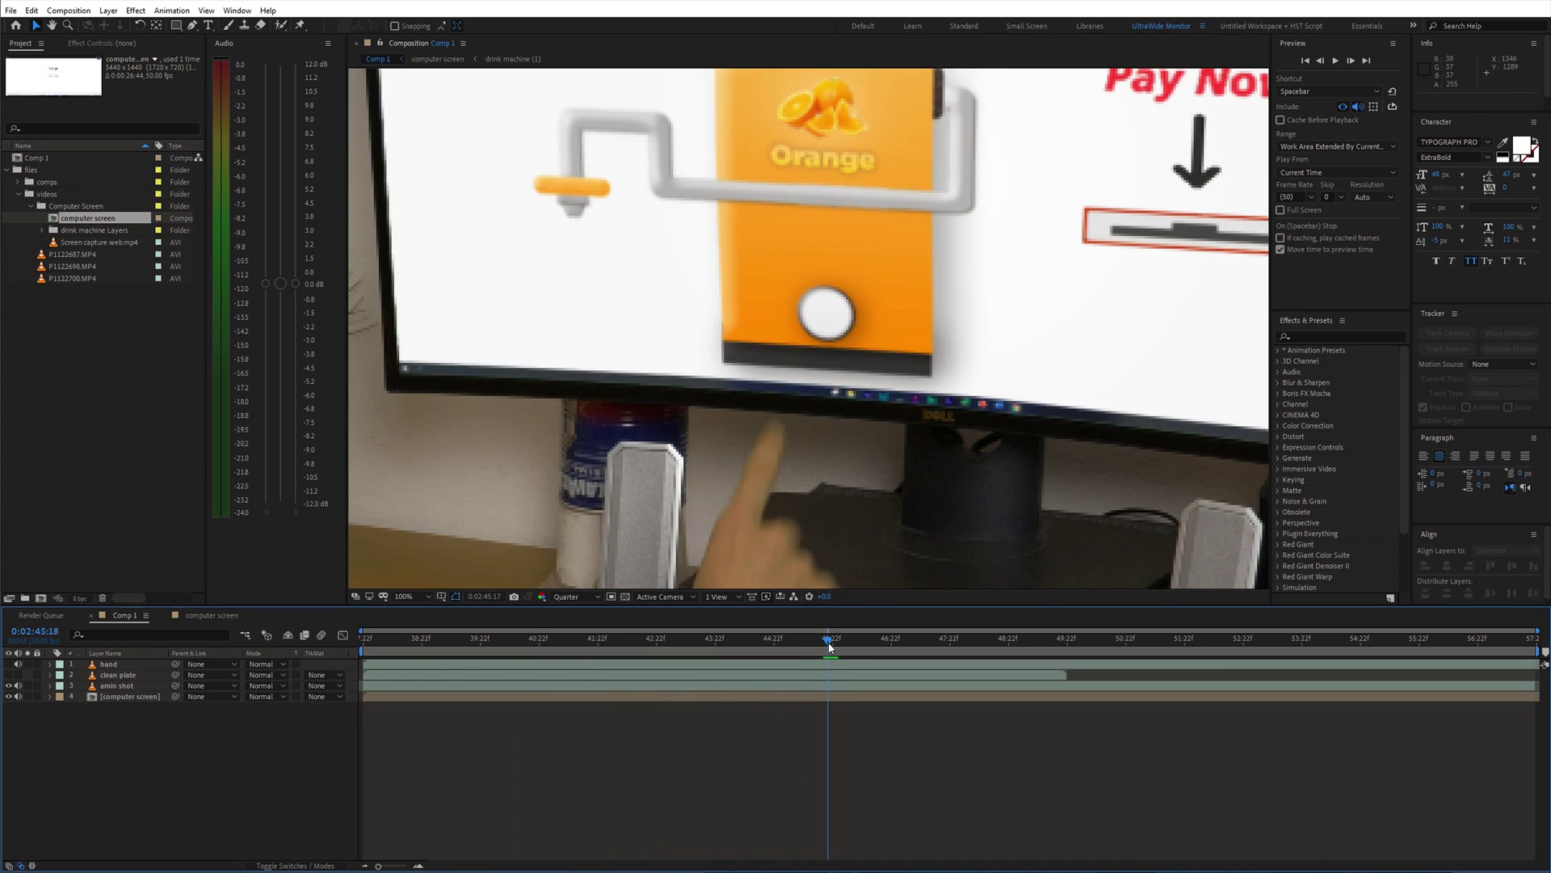
In the computer screen comp, add Scale keyframes to Ellipse 2 so the round button presses in.
drag(824, 642, 855, 642)
click(212, 614)
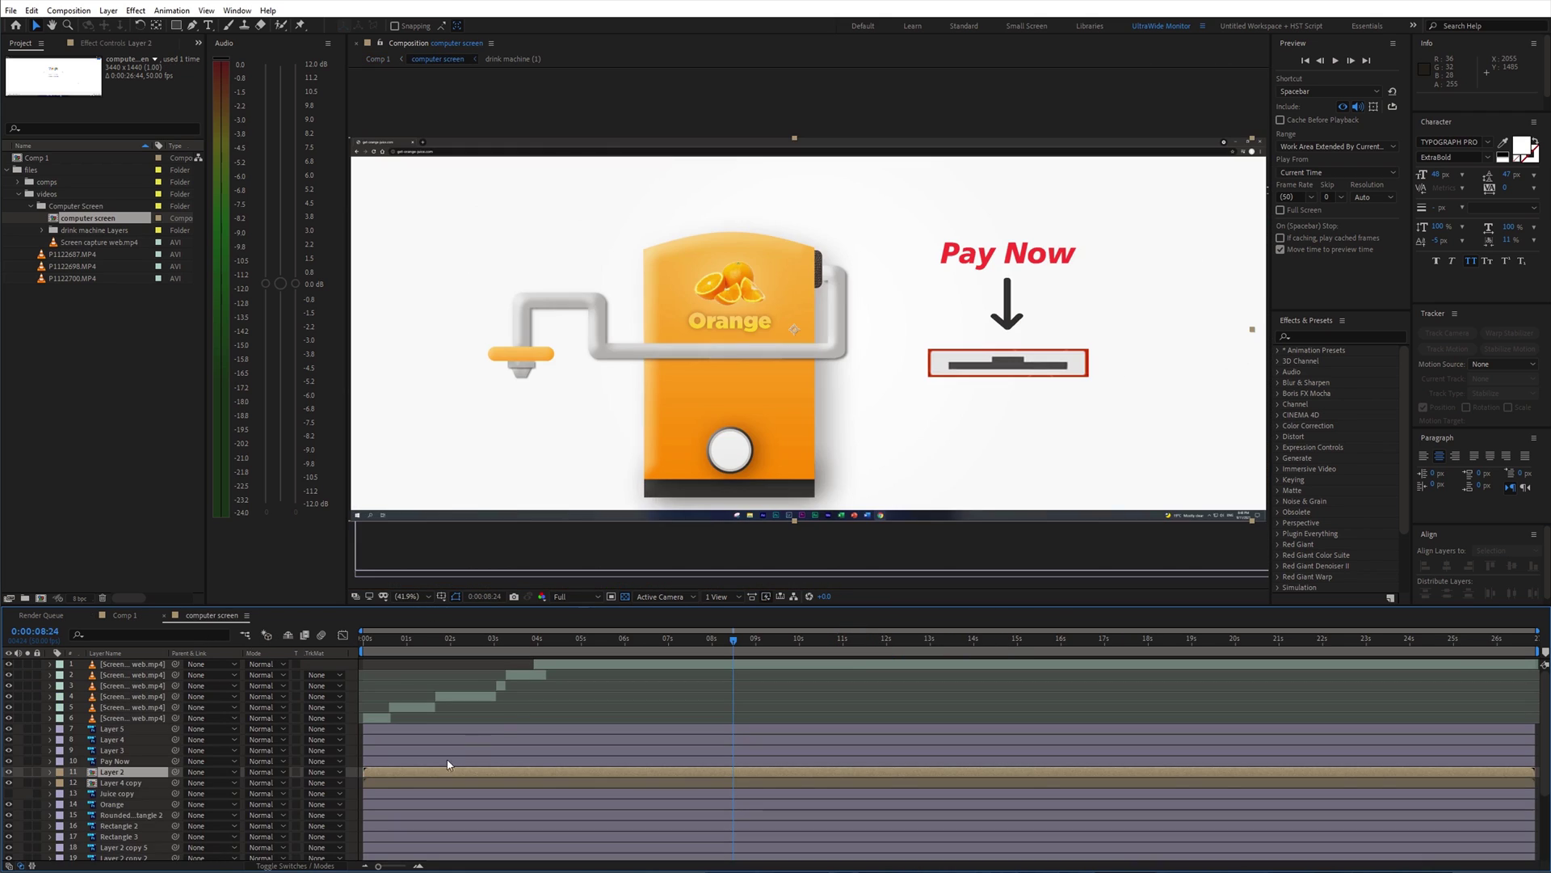
click(120, 782)
scroll(133, 808, down, 3)
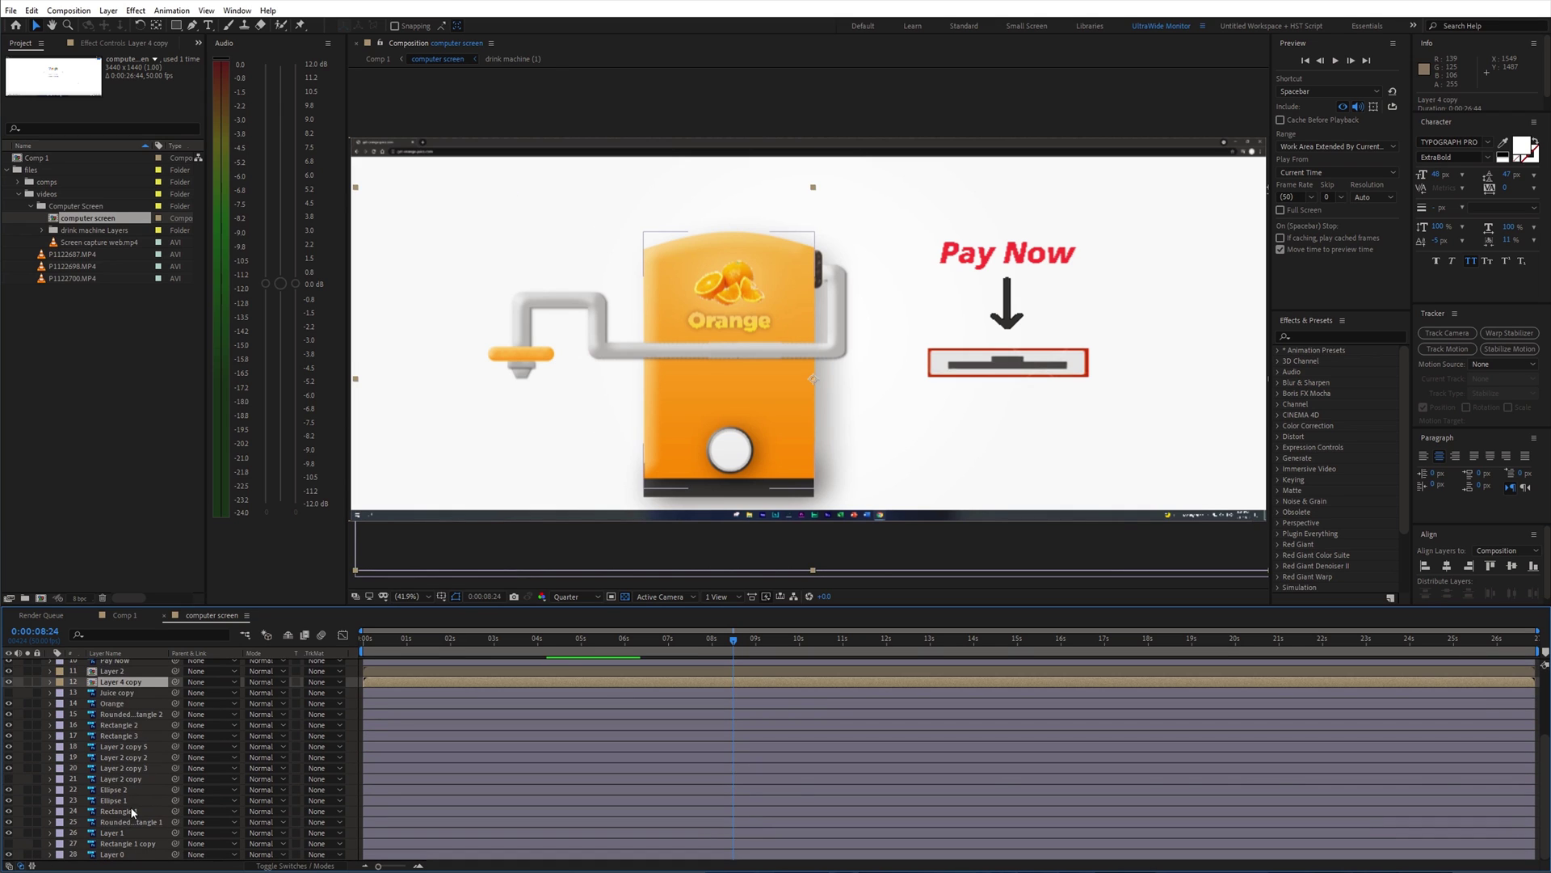
click(129, 790)
key(s)
scroll(807, 332, up, 3)
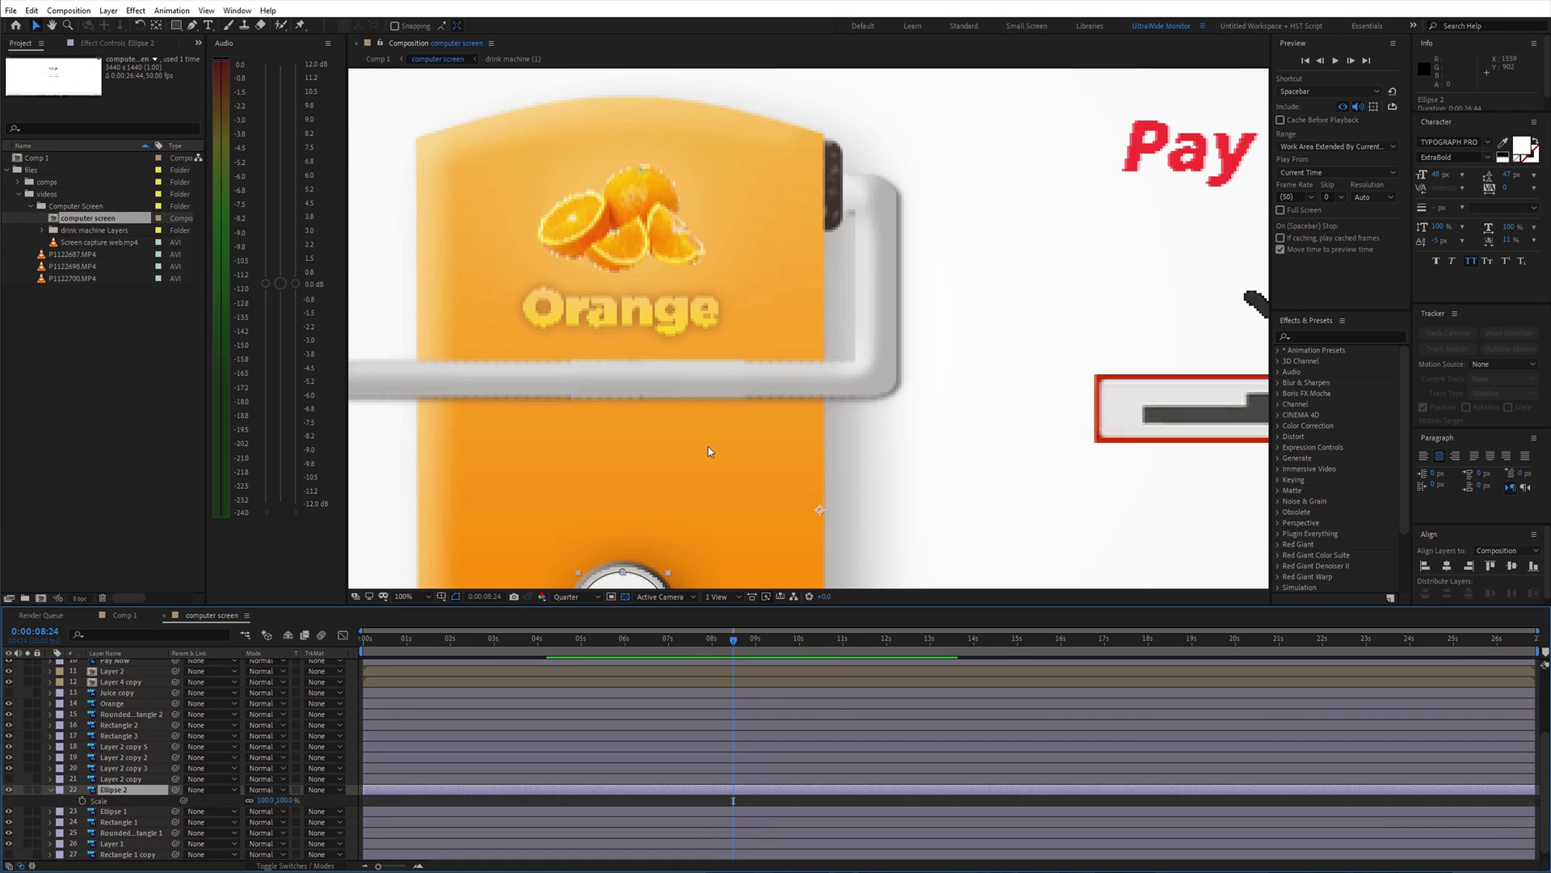
drag(804, 310, 895, 65)
scroll(789, 314, up, 2)
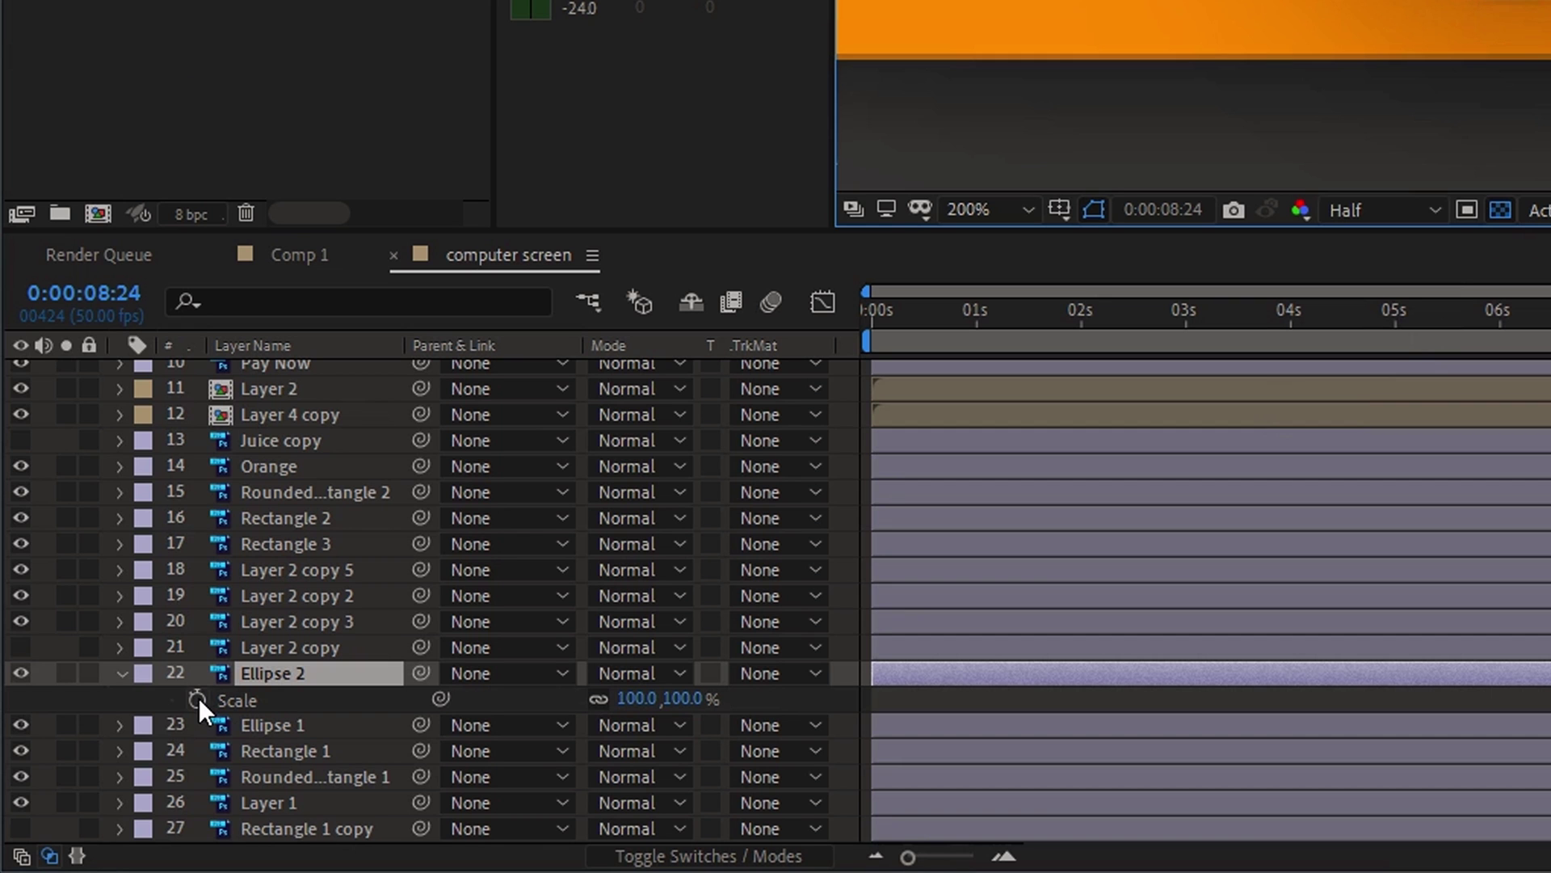
click(82, 800)
click(315, 264)
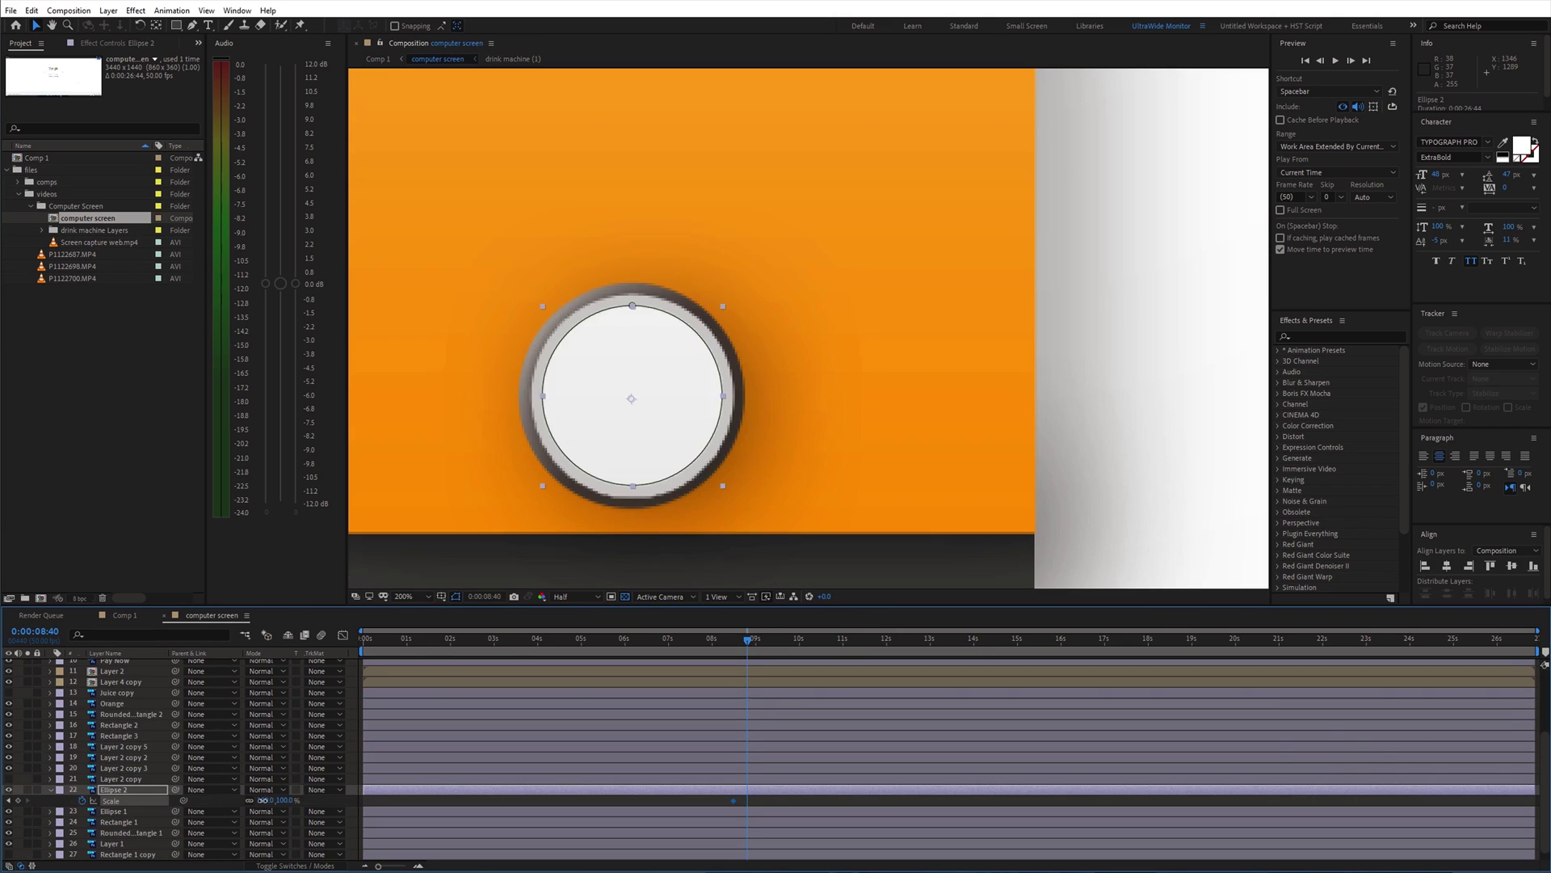
click(720, 642)
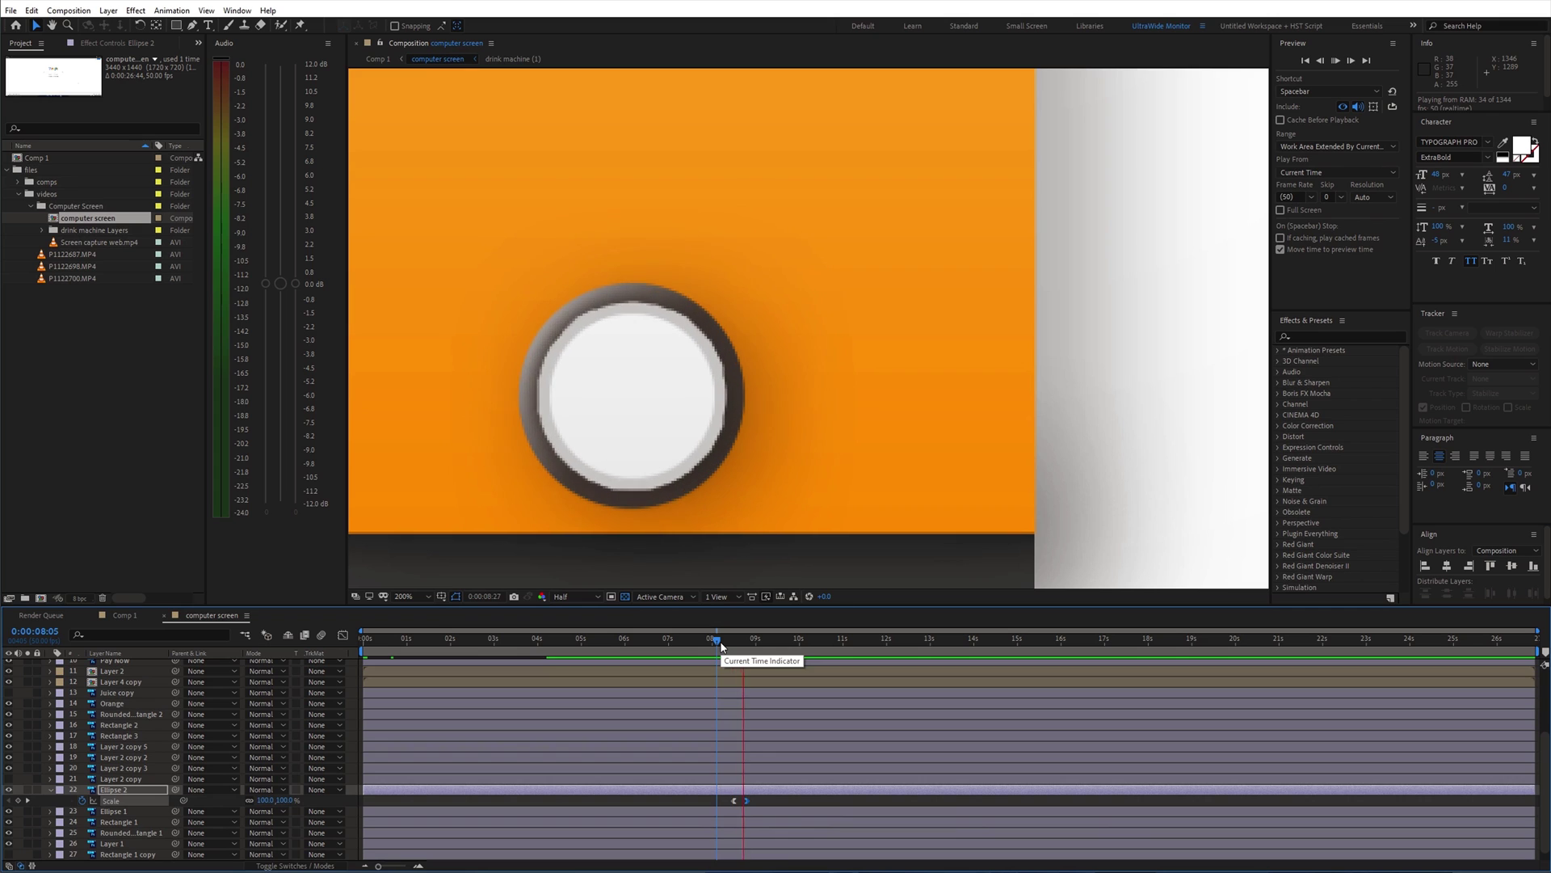
Preview the button press in Comp 1, then fit the whole frame in the viewer.
click(122, 617)
click(993, 640)
key(space)
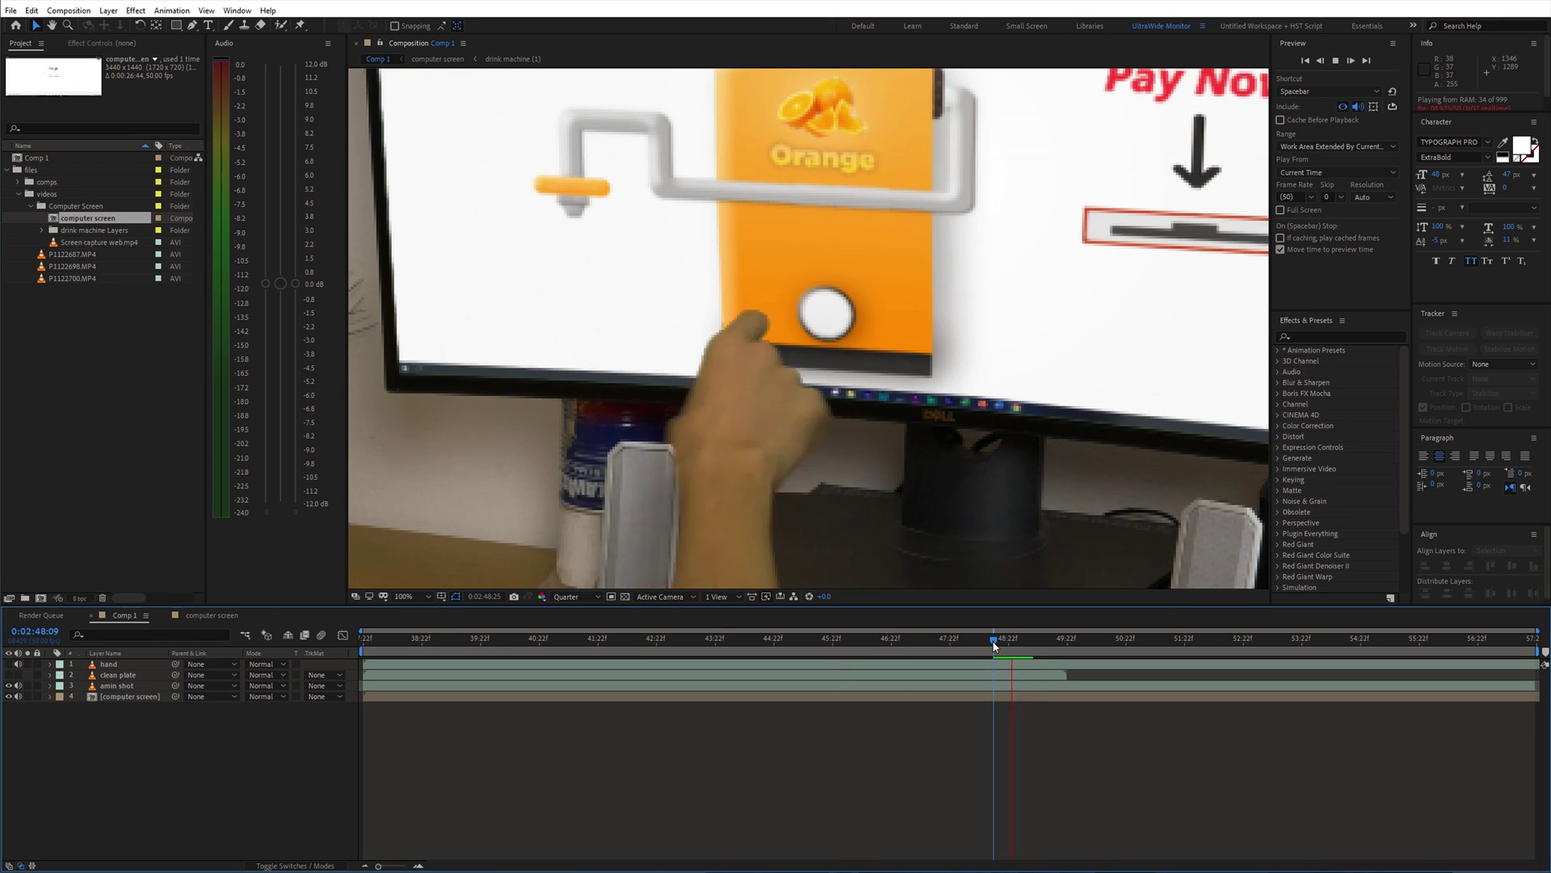
key(space)
key(shift+slash)
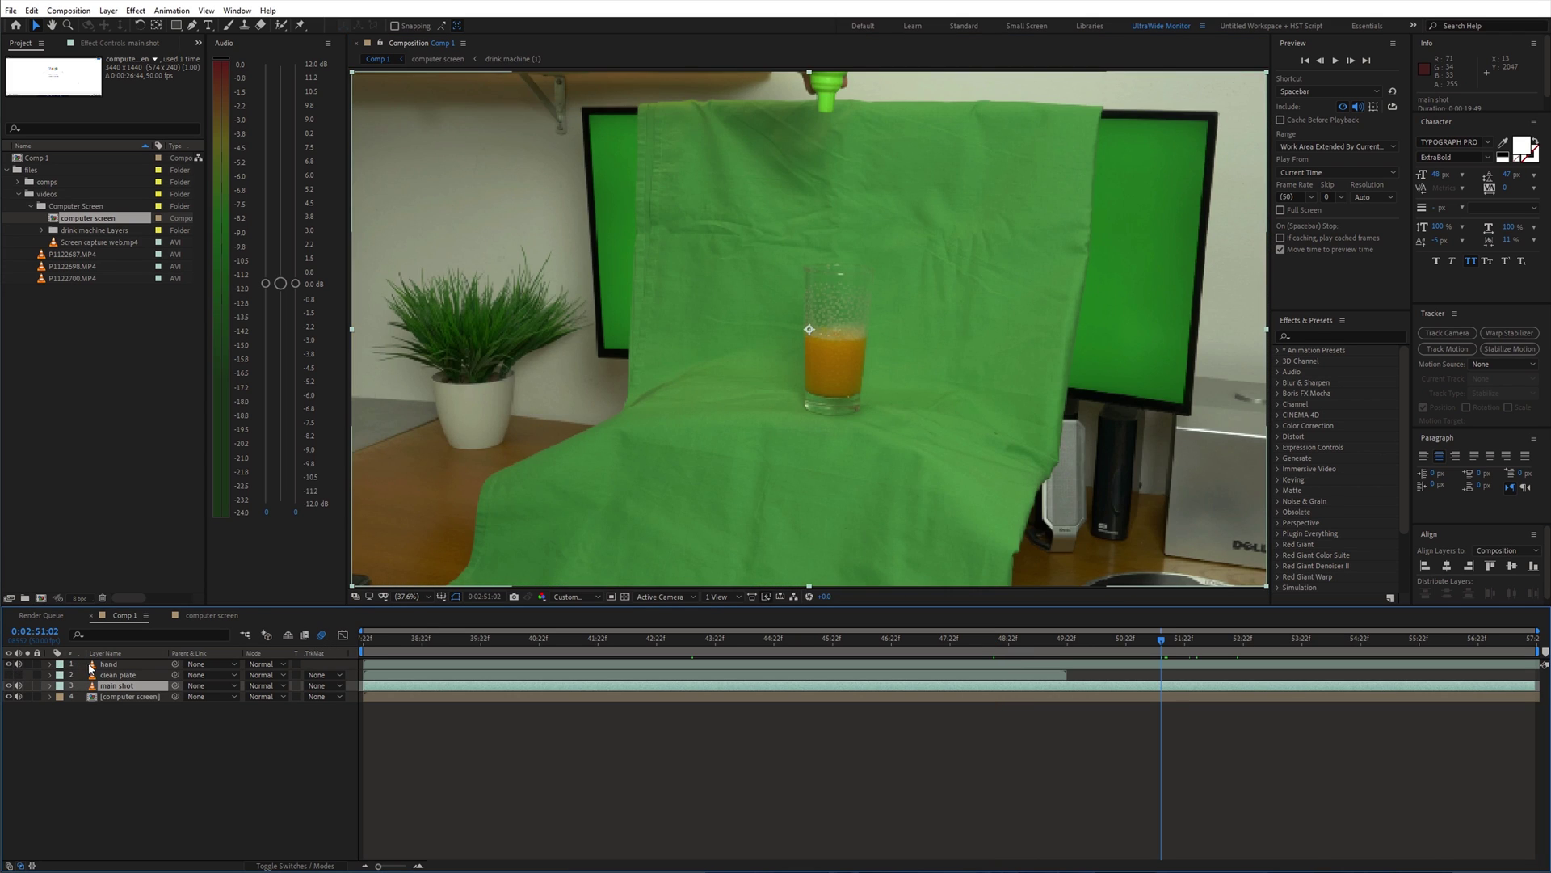
Move the hand layer from Comp 1 into the computer screen comp and scale it to 83%.
click(108, 665)
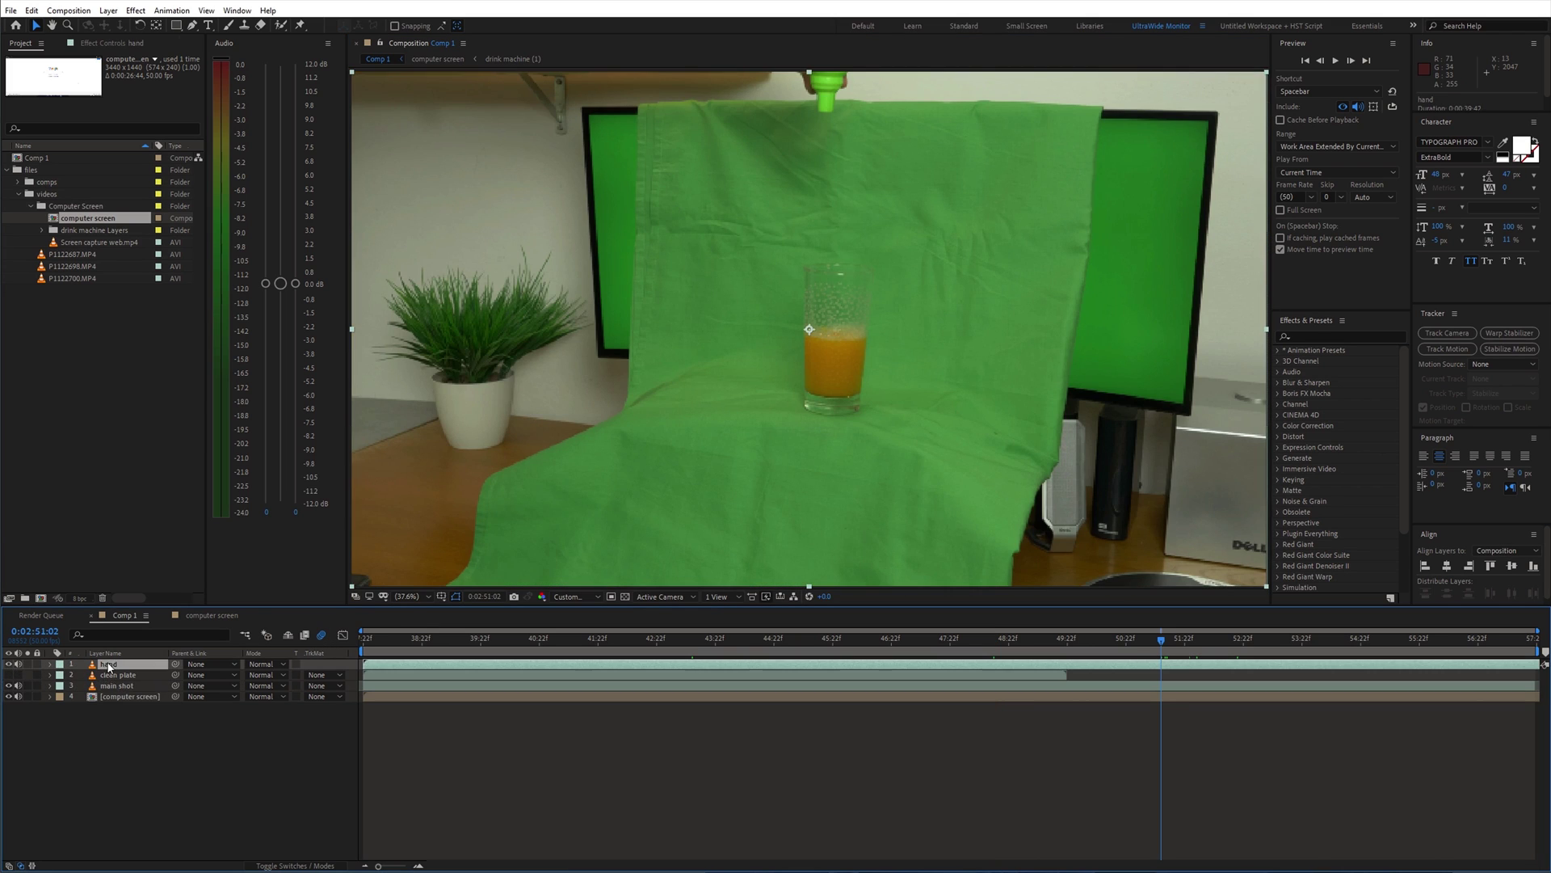
key(Delete)
click(217, 615)
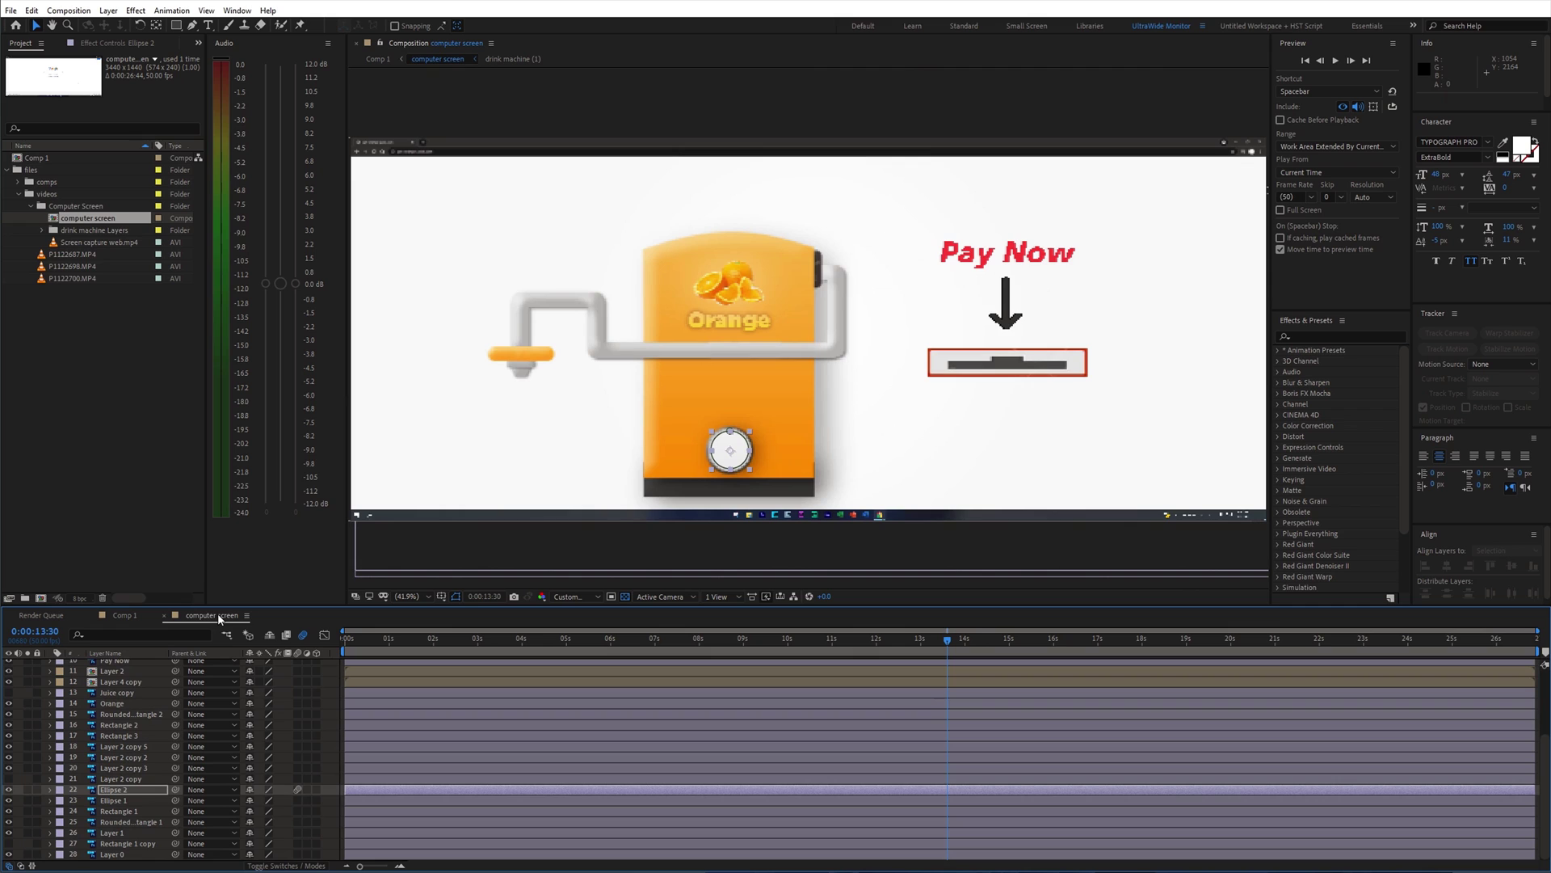
key(ctrl+v)
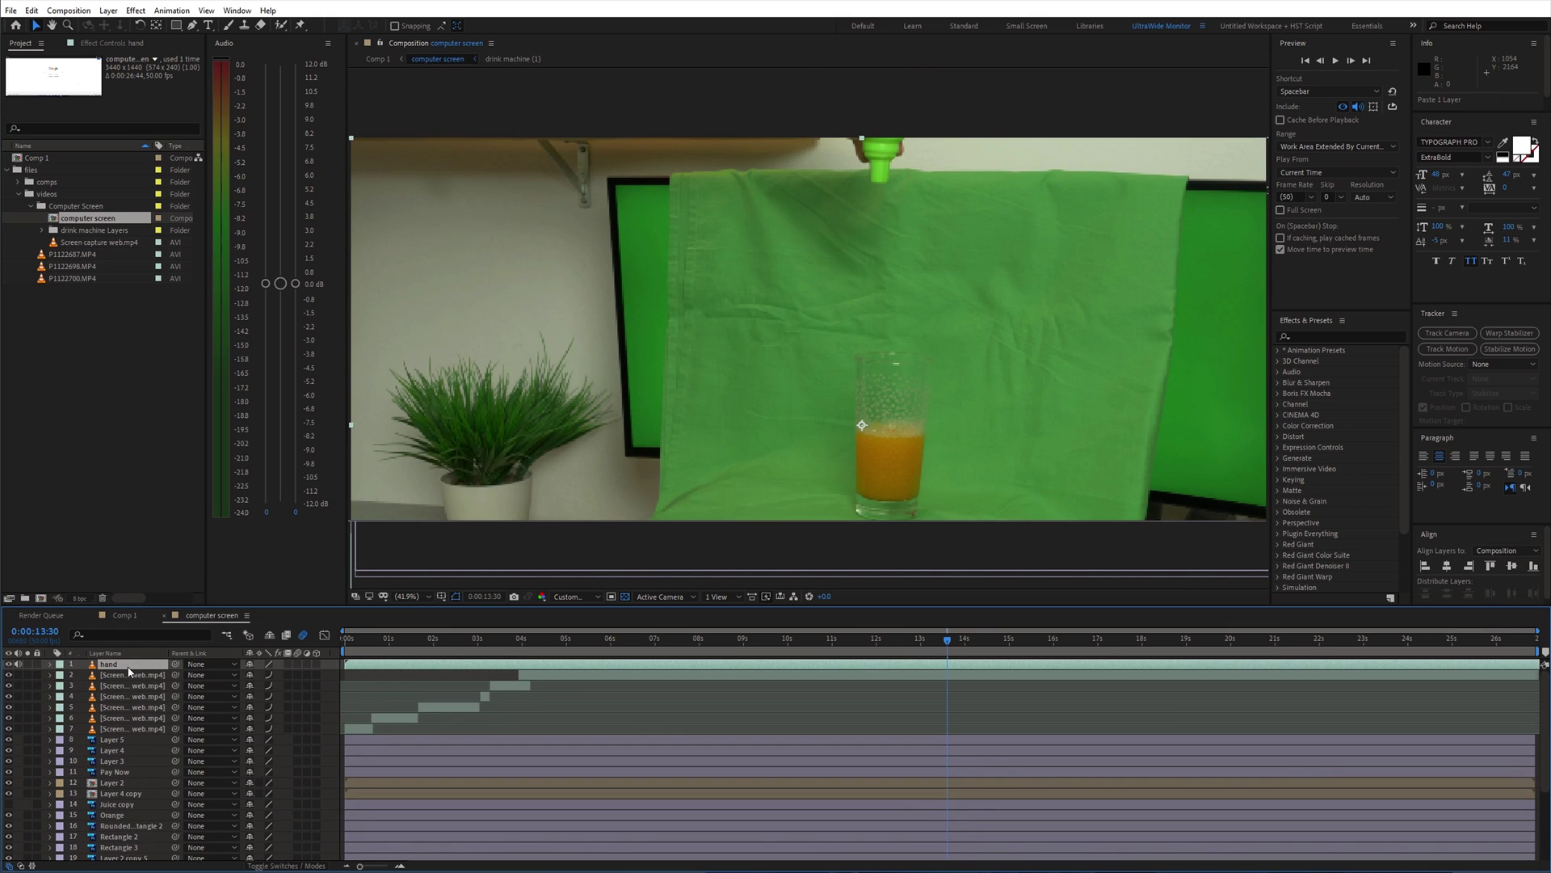
key(s)
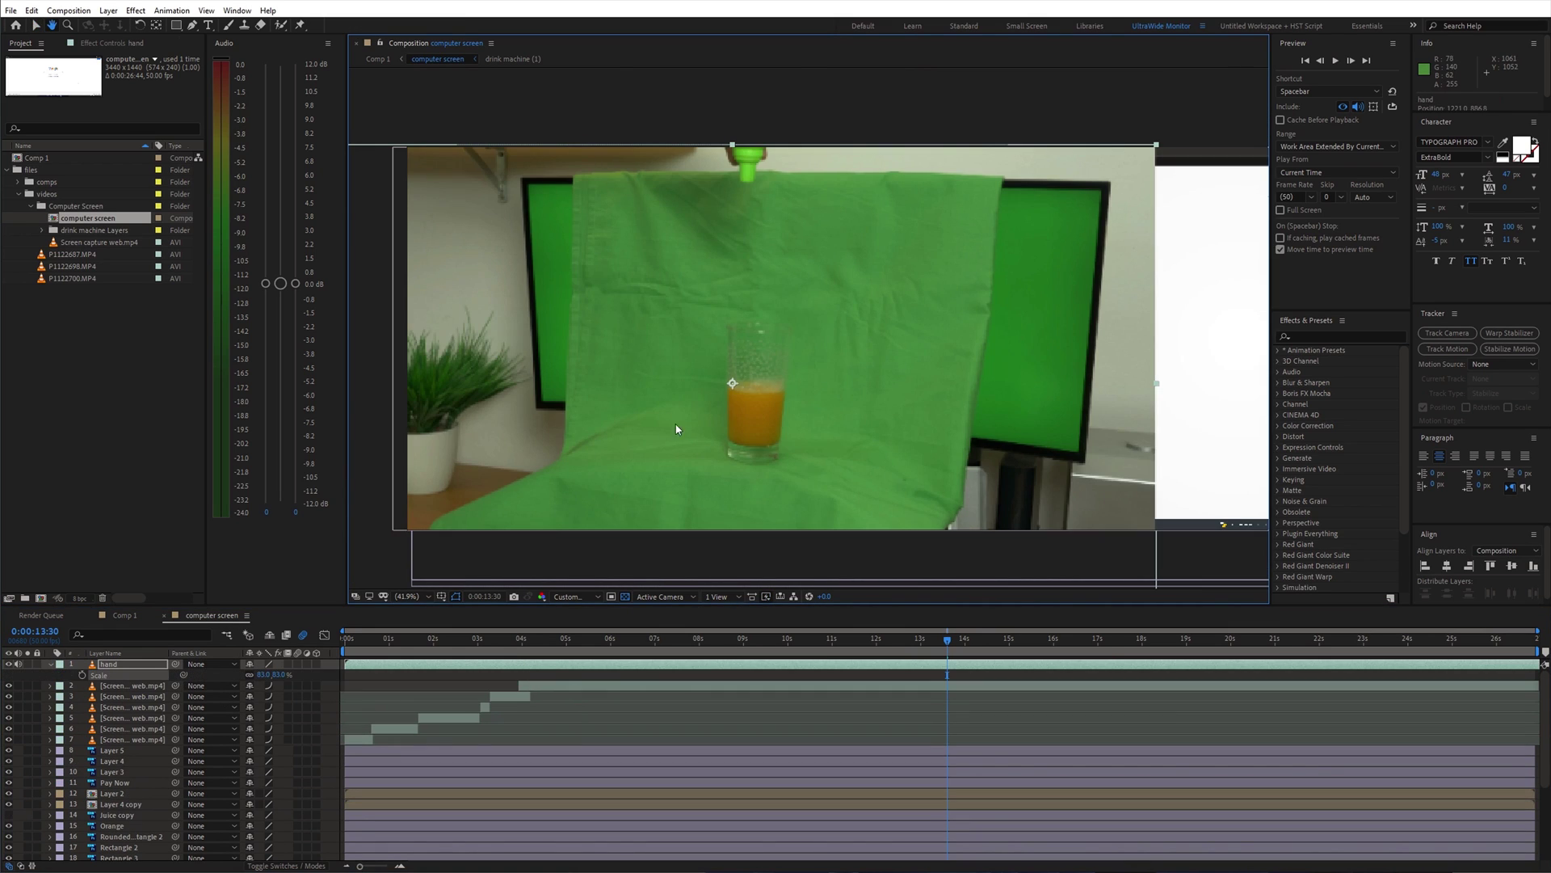
Mask around the green cloth, then apply Keylight and Advanced Spill Suppressor to the hand.
click(930, 532)
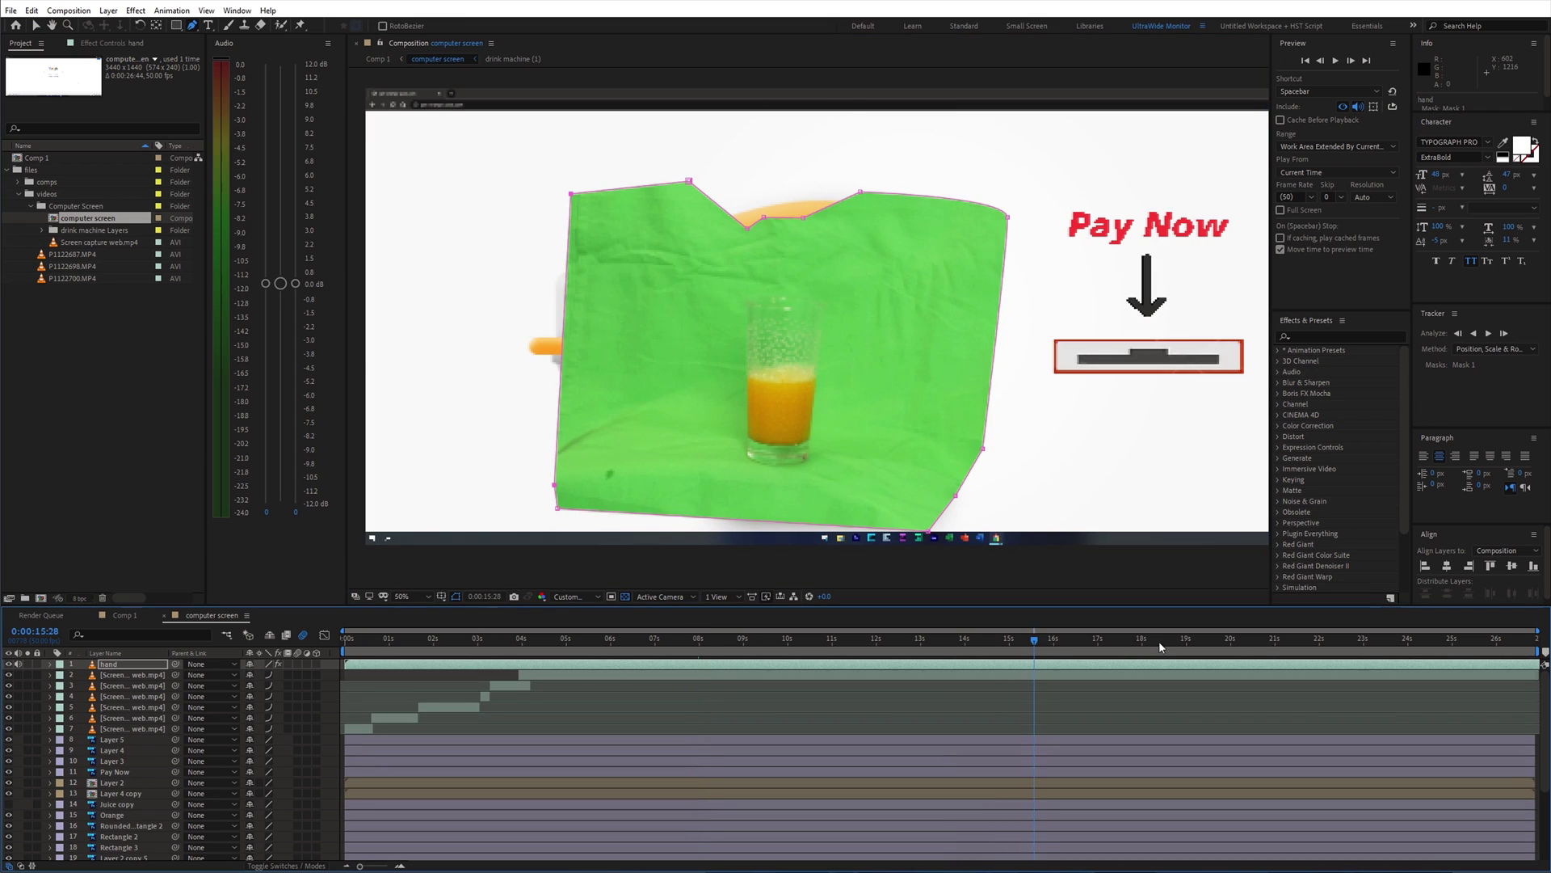
key(ctrl+space)
key(Return)
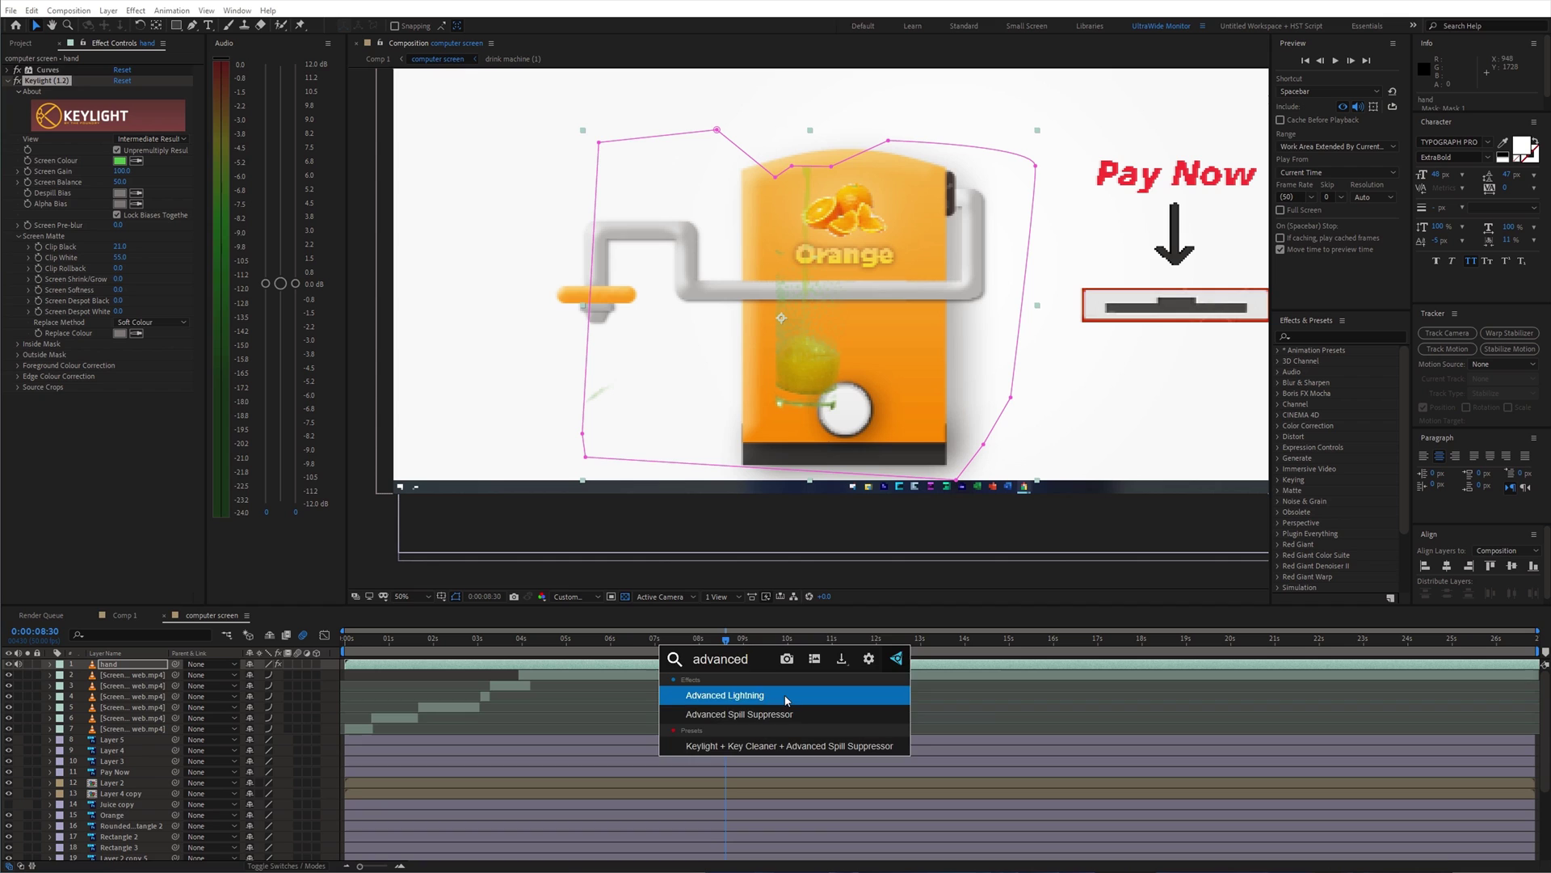
key(Return)
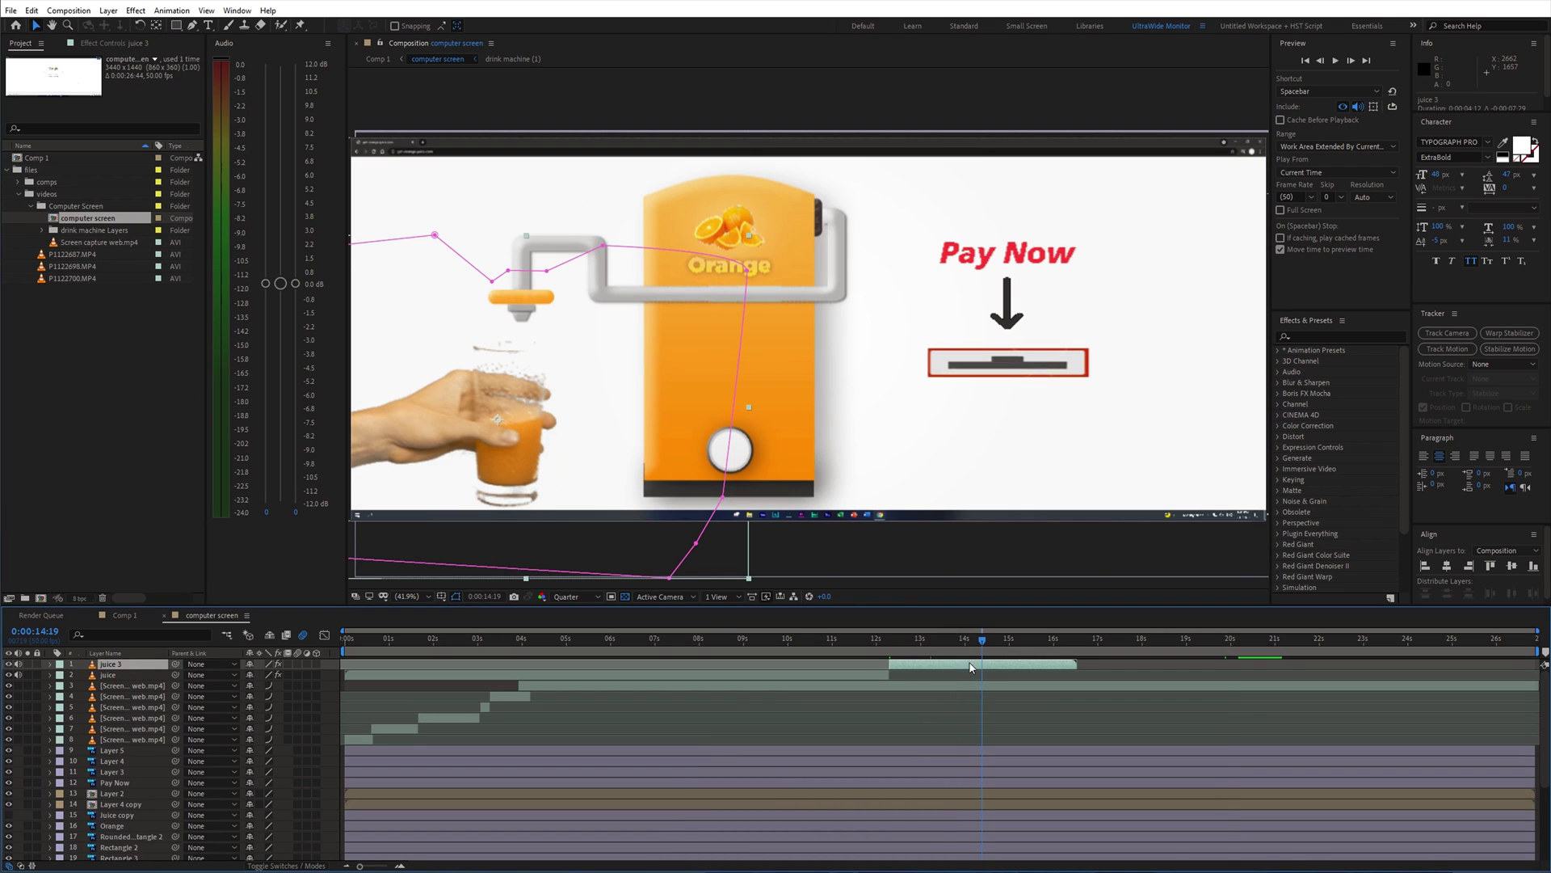
View Comp 1 at full size and play back the hand grabbing the juice glass.
click(132, 617)
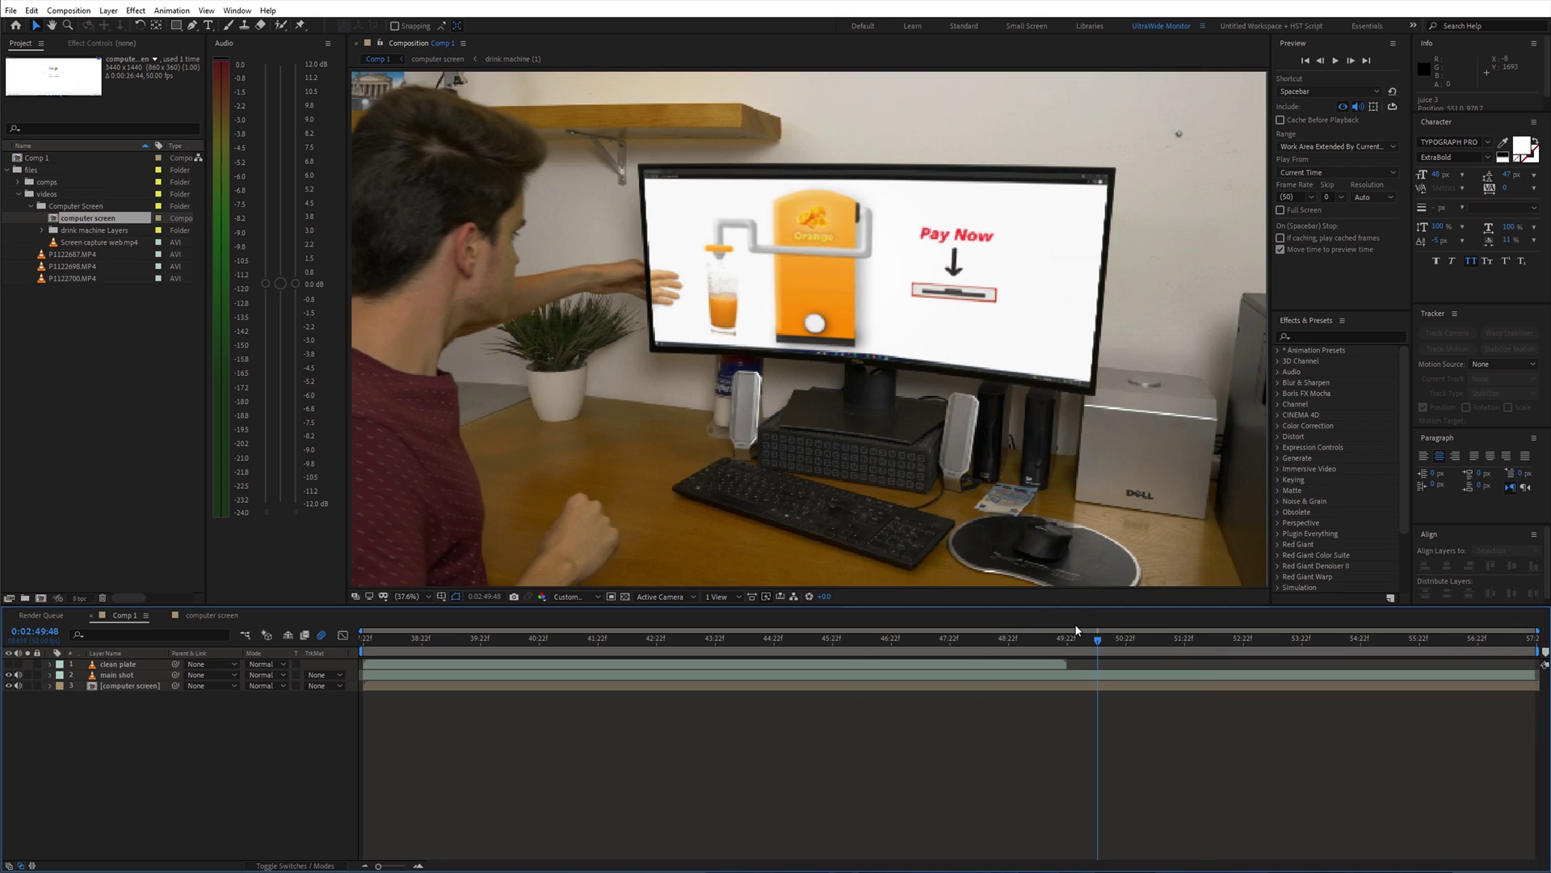
key(/)
key(Page_Up)
key(Page_Up)
key(Page_Up)
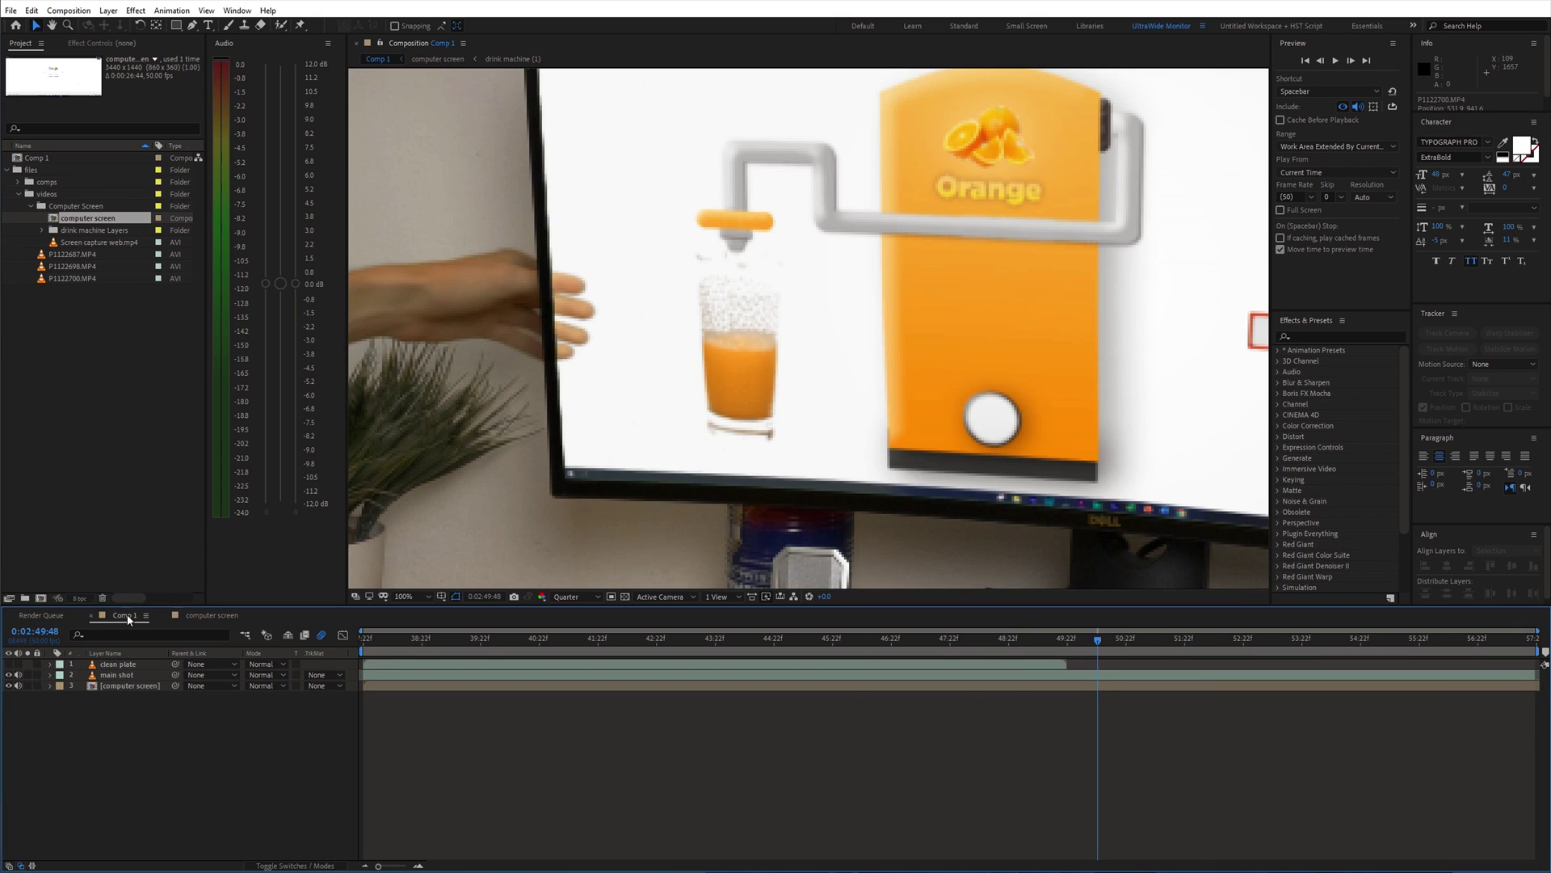
key(space)
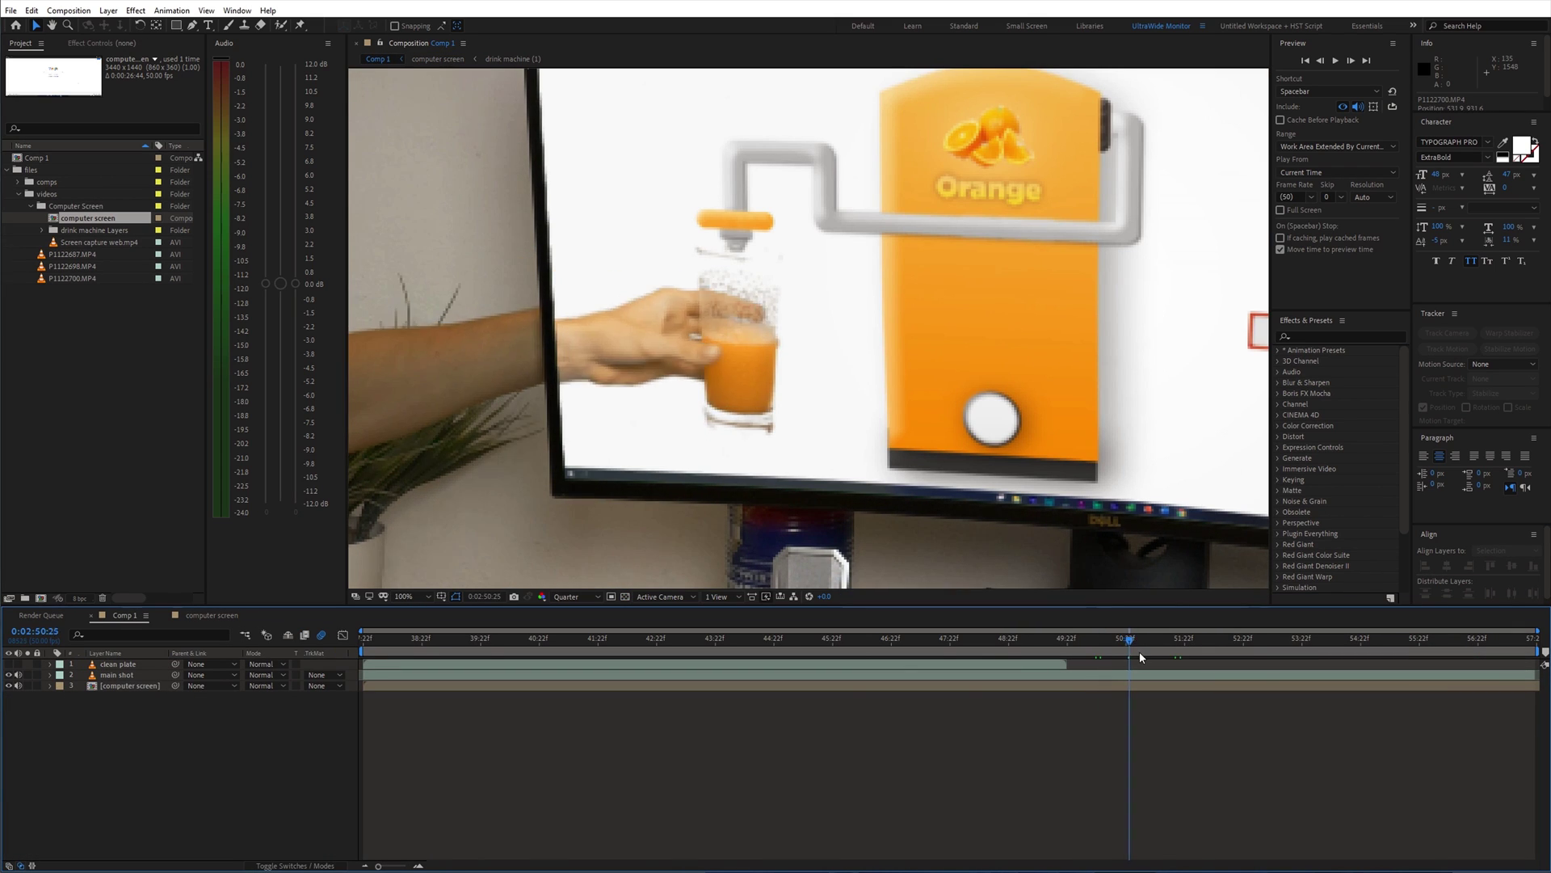
click(210, 616)
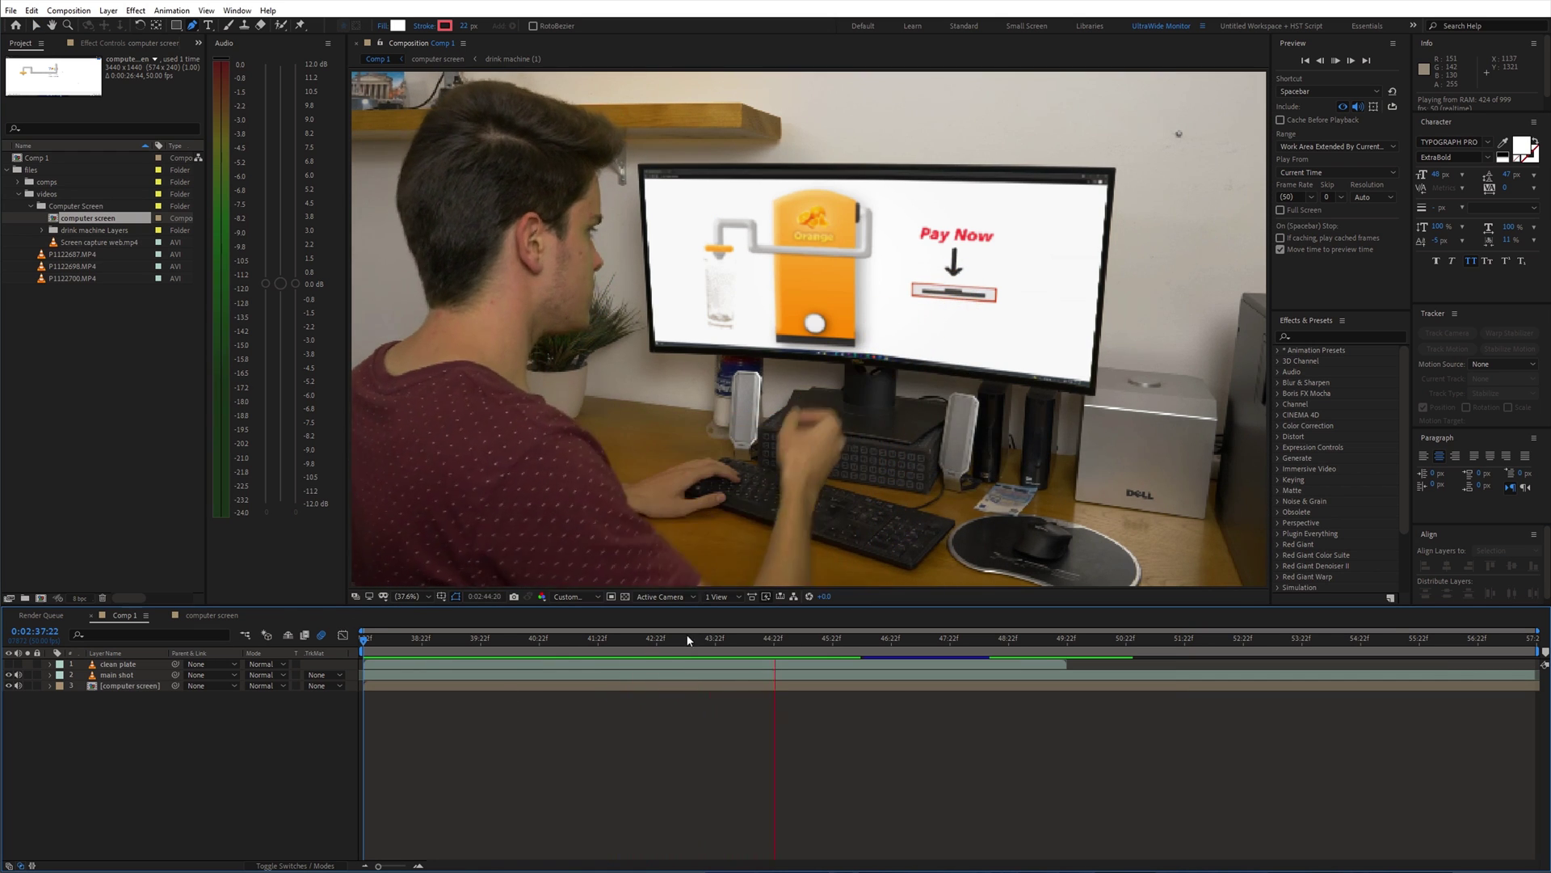
Draw a Pen mask on the clean plate around the speakers and mouse pad, feathered 24 pixels.
drag(679, 647, 775, 647)
click(118, 663)
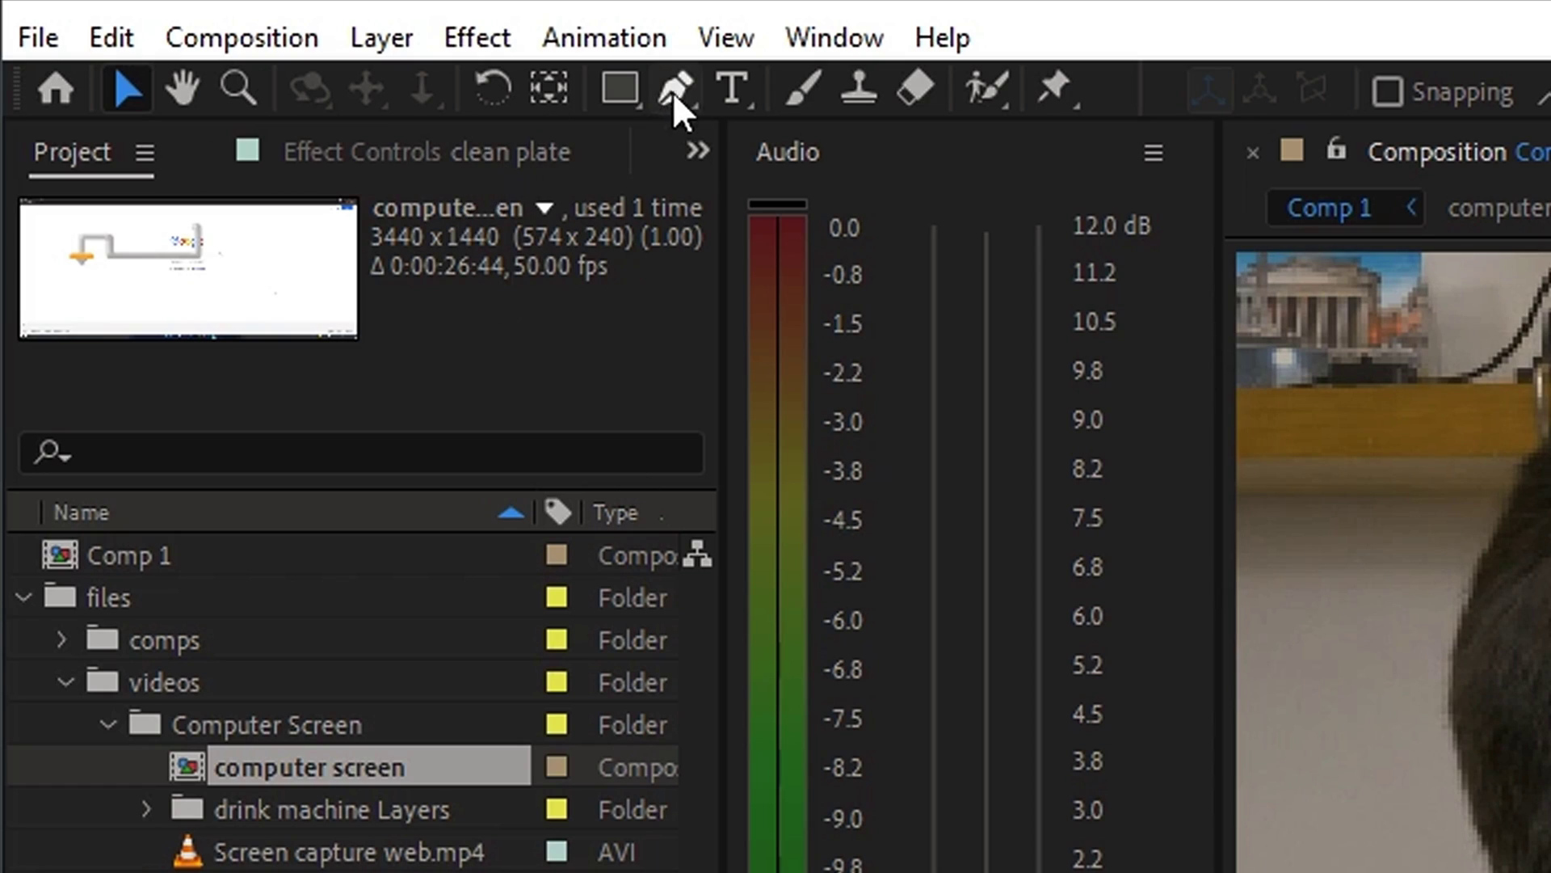
click(672, 90)
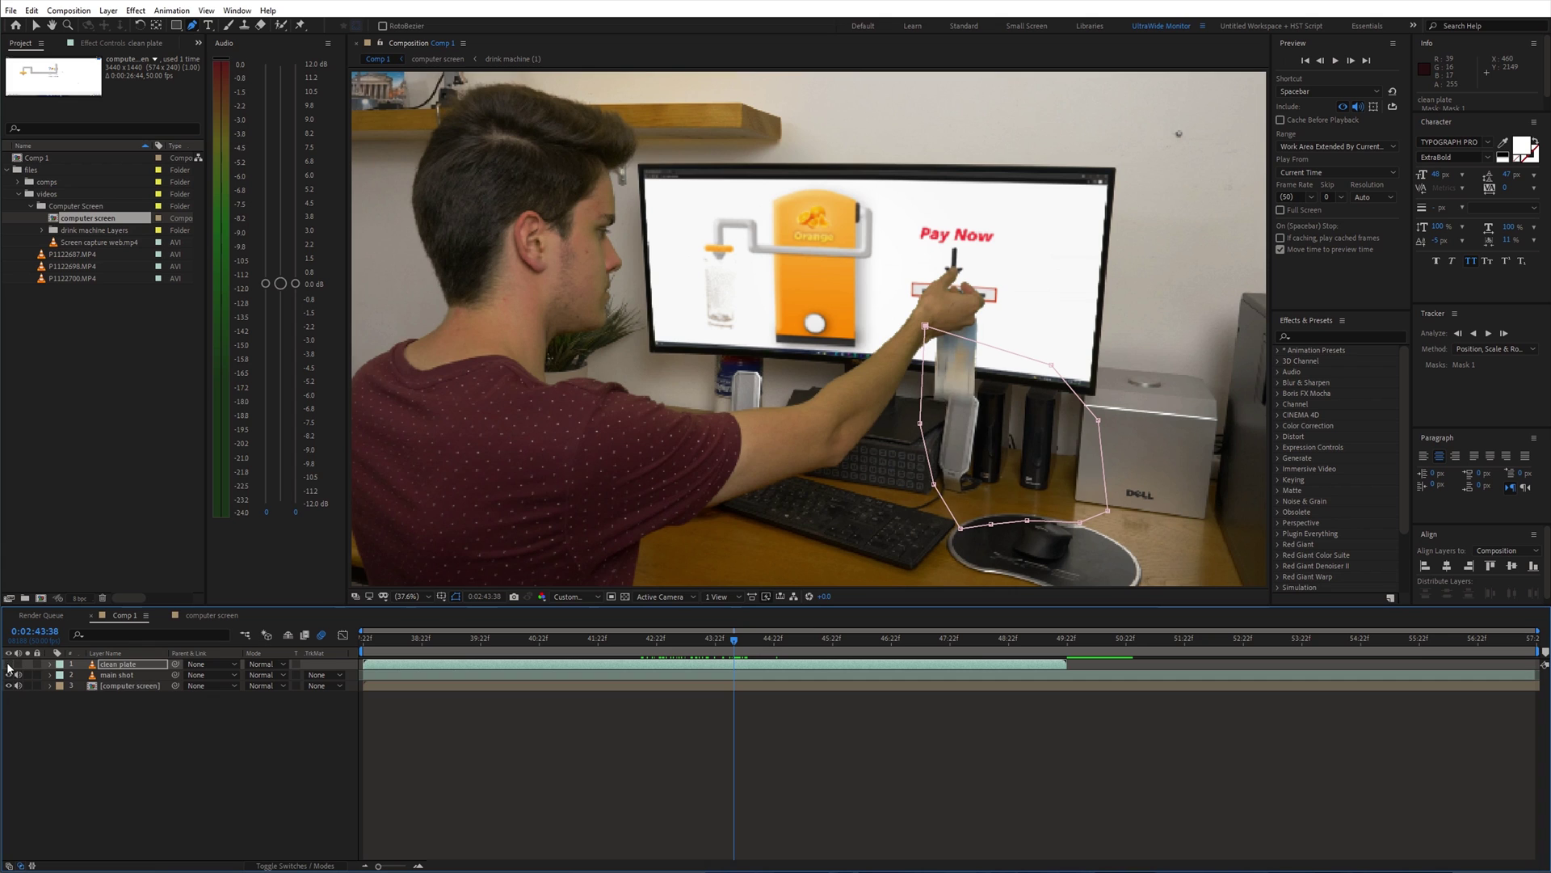
key(m)
key(m)
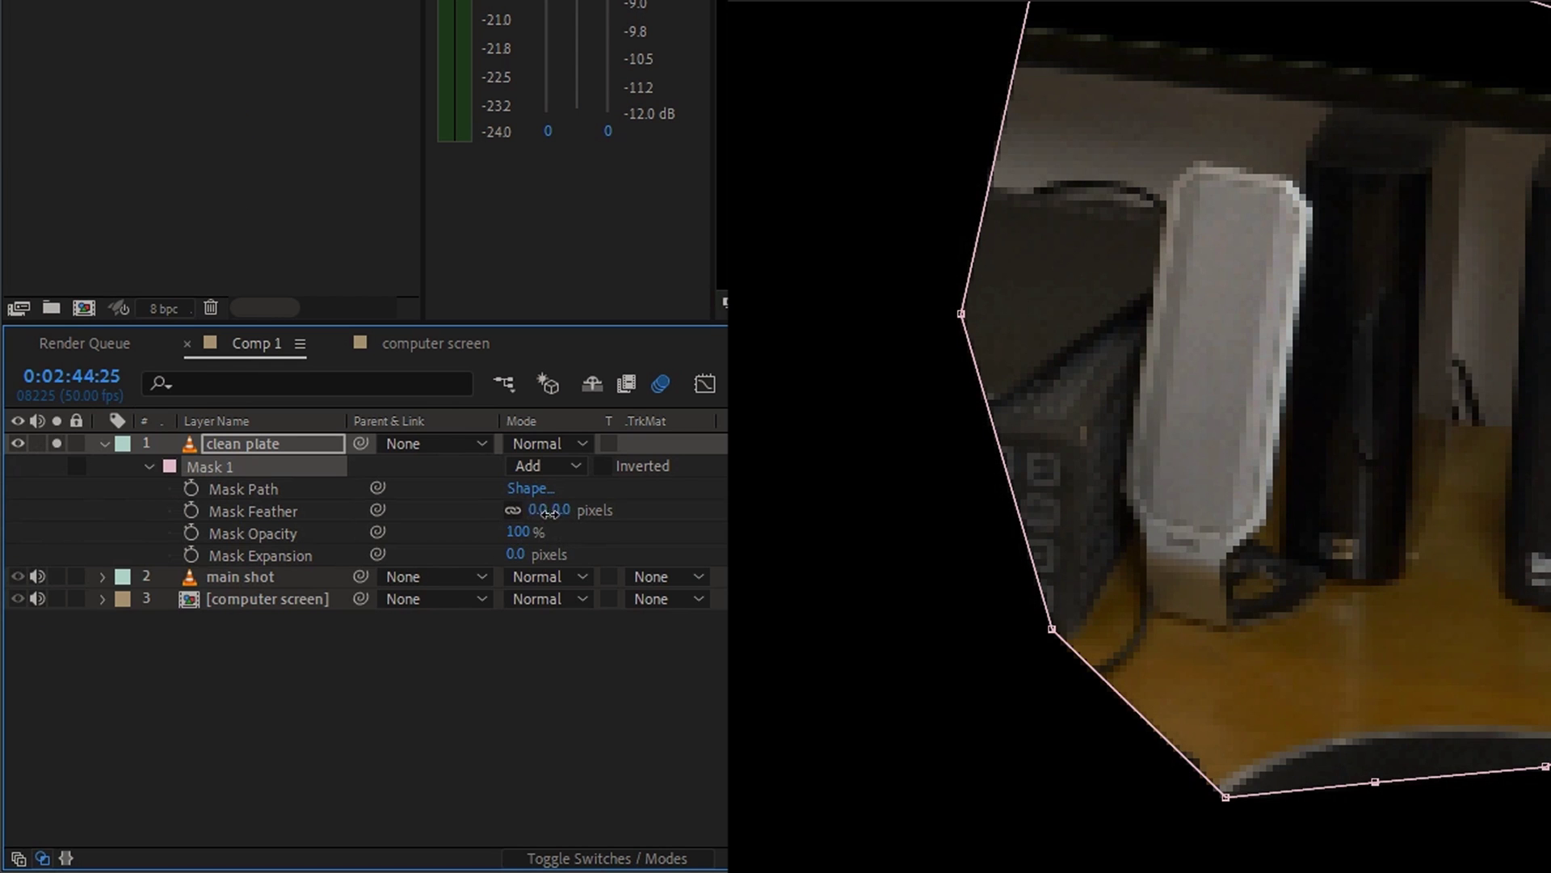
drag(549, 514, 557, 513)
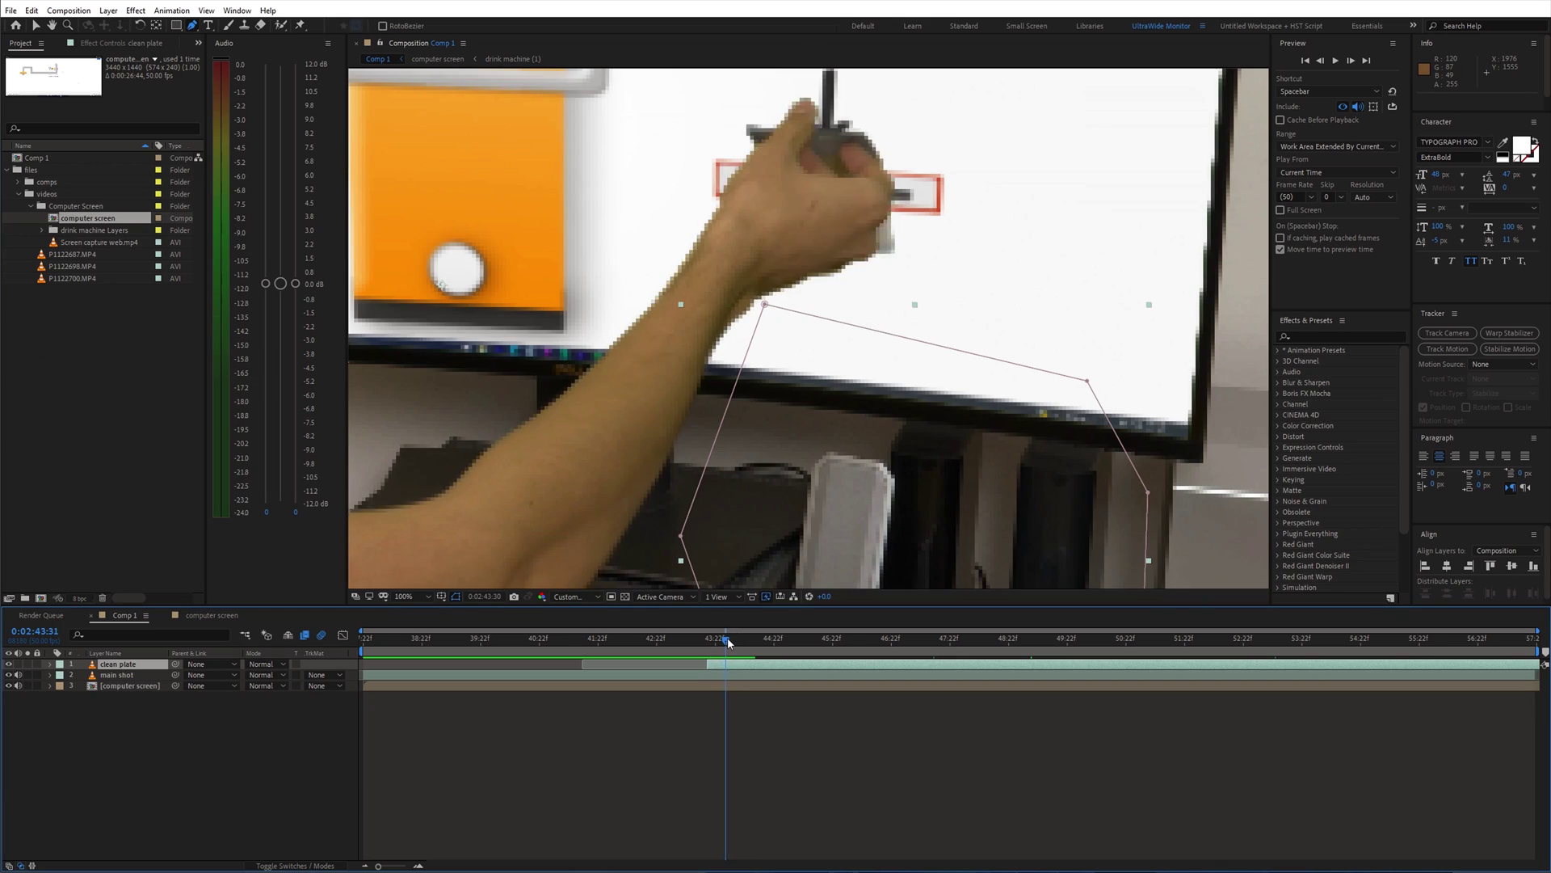
drag(727, 636, 718, 640)
At 0:02:43:25, draw a Pen mask on main shot around the arm and juice glass.
click(121, 695)
click(127, 678)
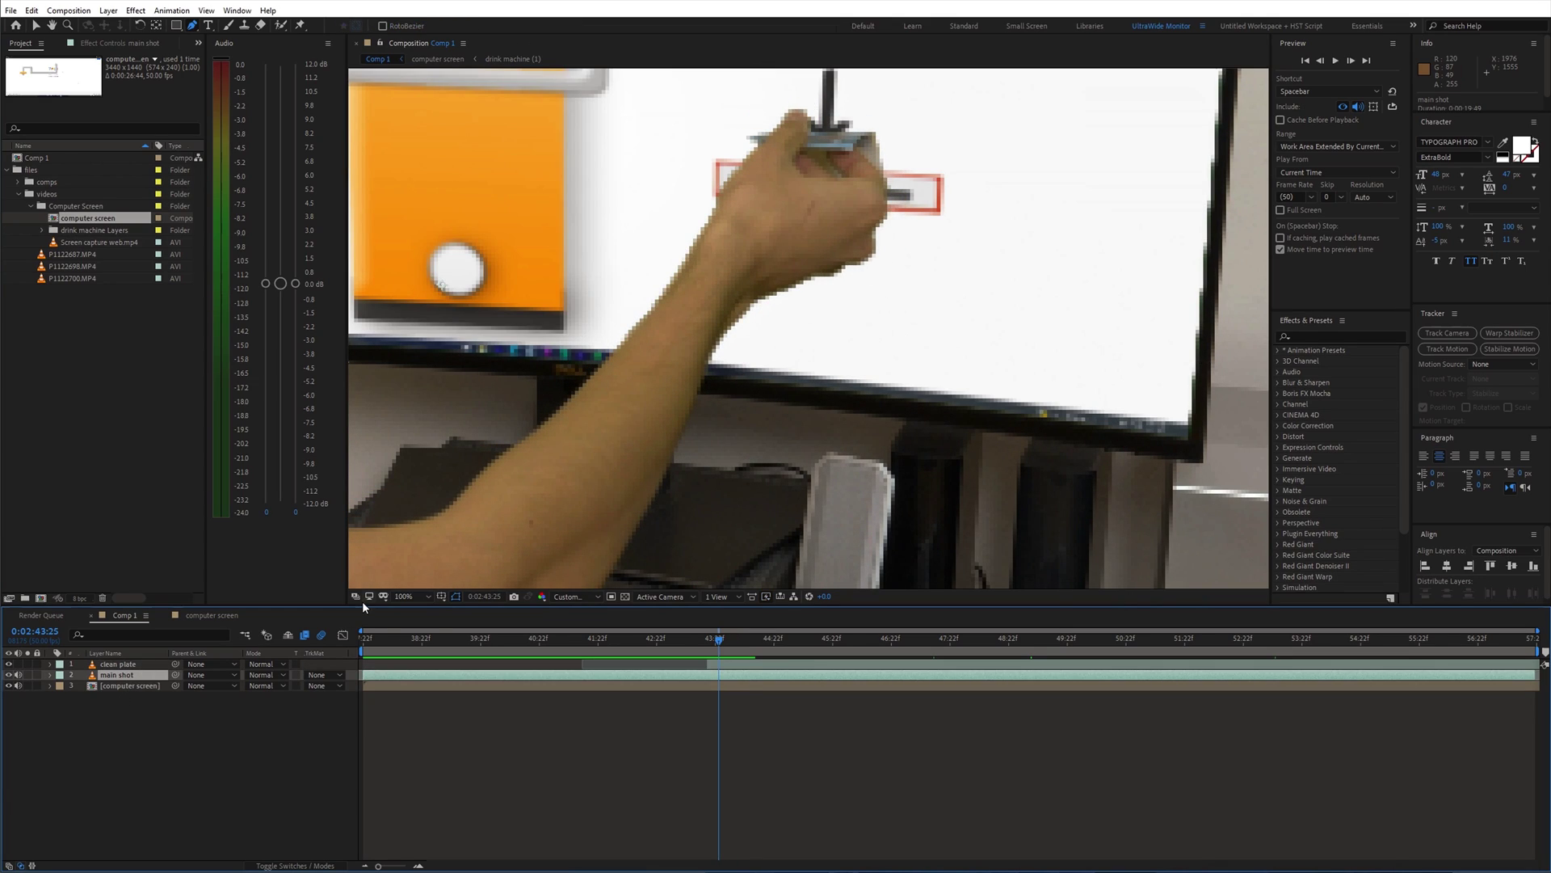
click(617, 380)
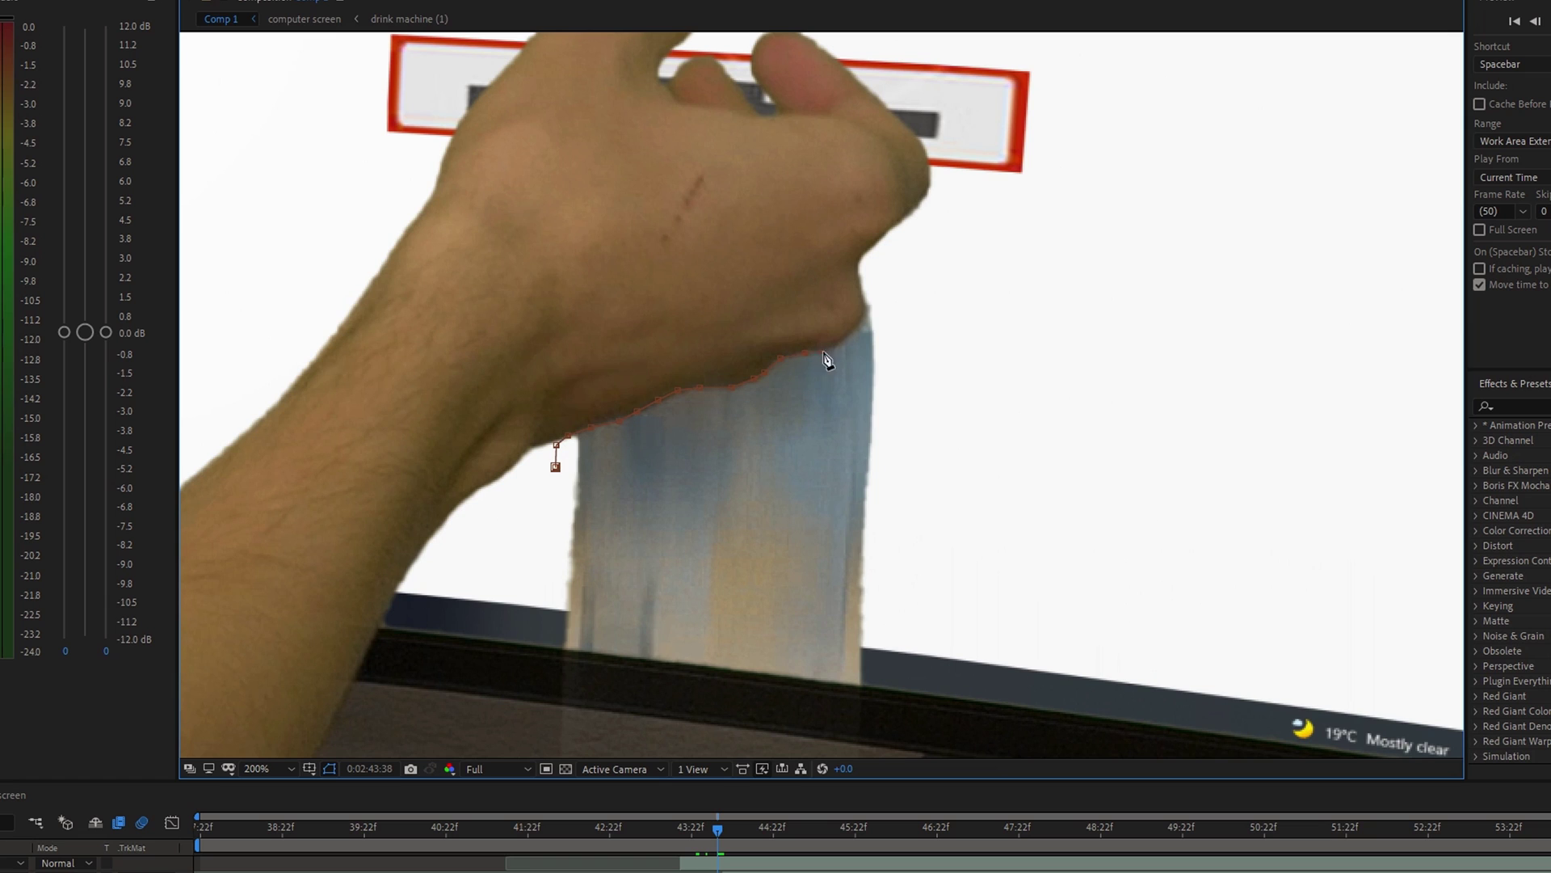
key(comma)
click(932, 299)
click(965, 534)
click(938, 611)
click(683, 578)
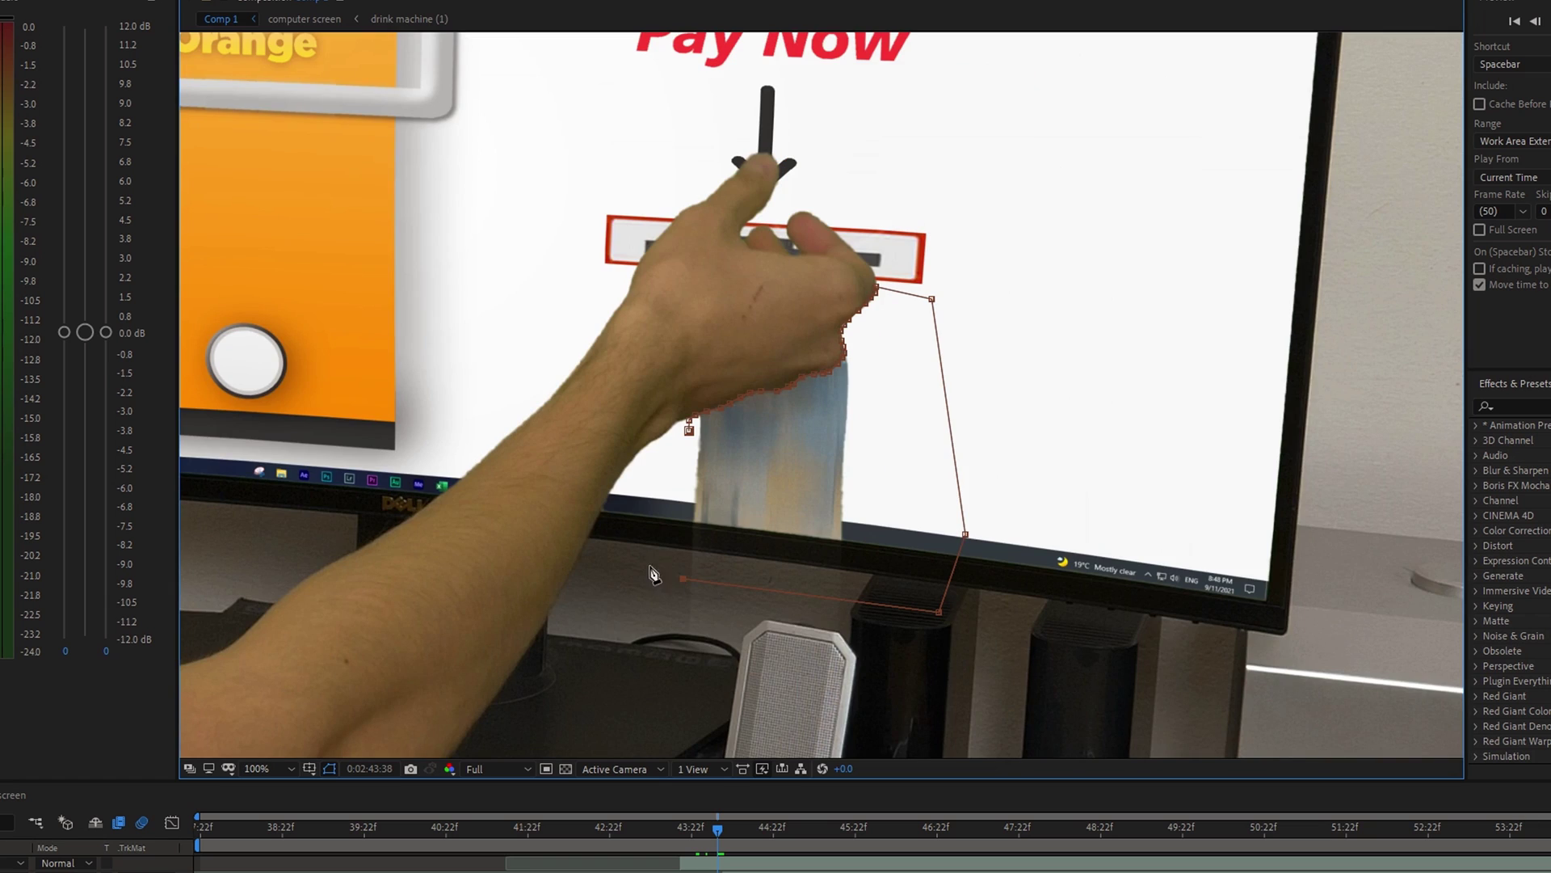
key(period)
scroll(754, 485, down, 2)
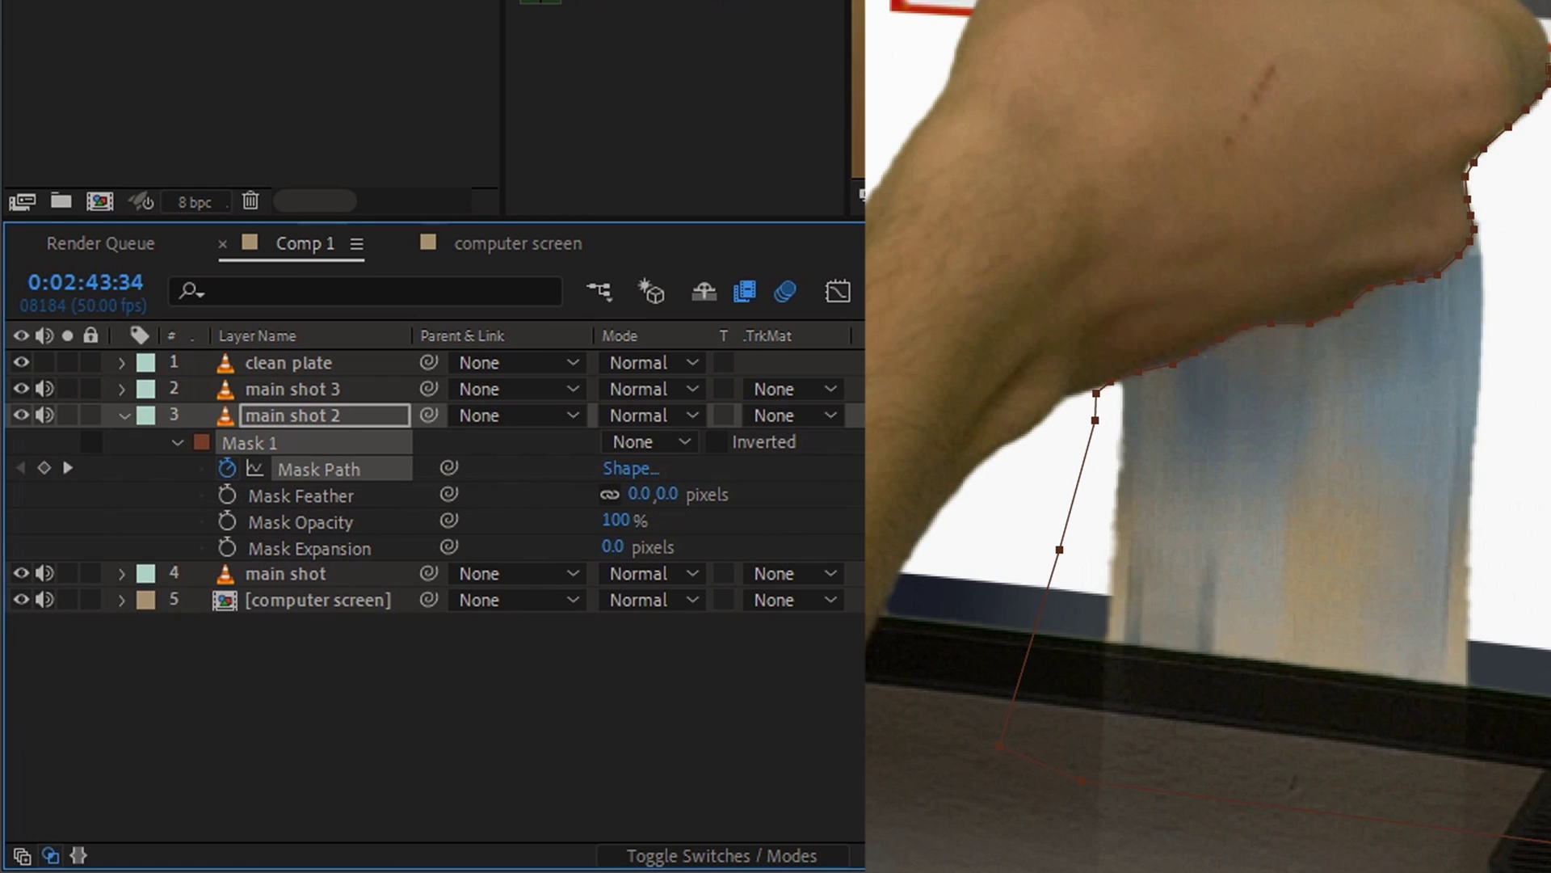
Reshape the mask across neighbouring frames, set it to Subtract, and preview.
key(ctrl+t)
key(Page_Up)
key(Page_Up)
key(Page_Up)
key(Page_Up)
key(Page_Up)
key(Page_Up)
key(Page_Up)
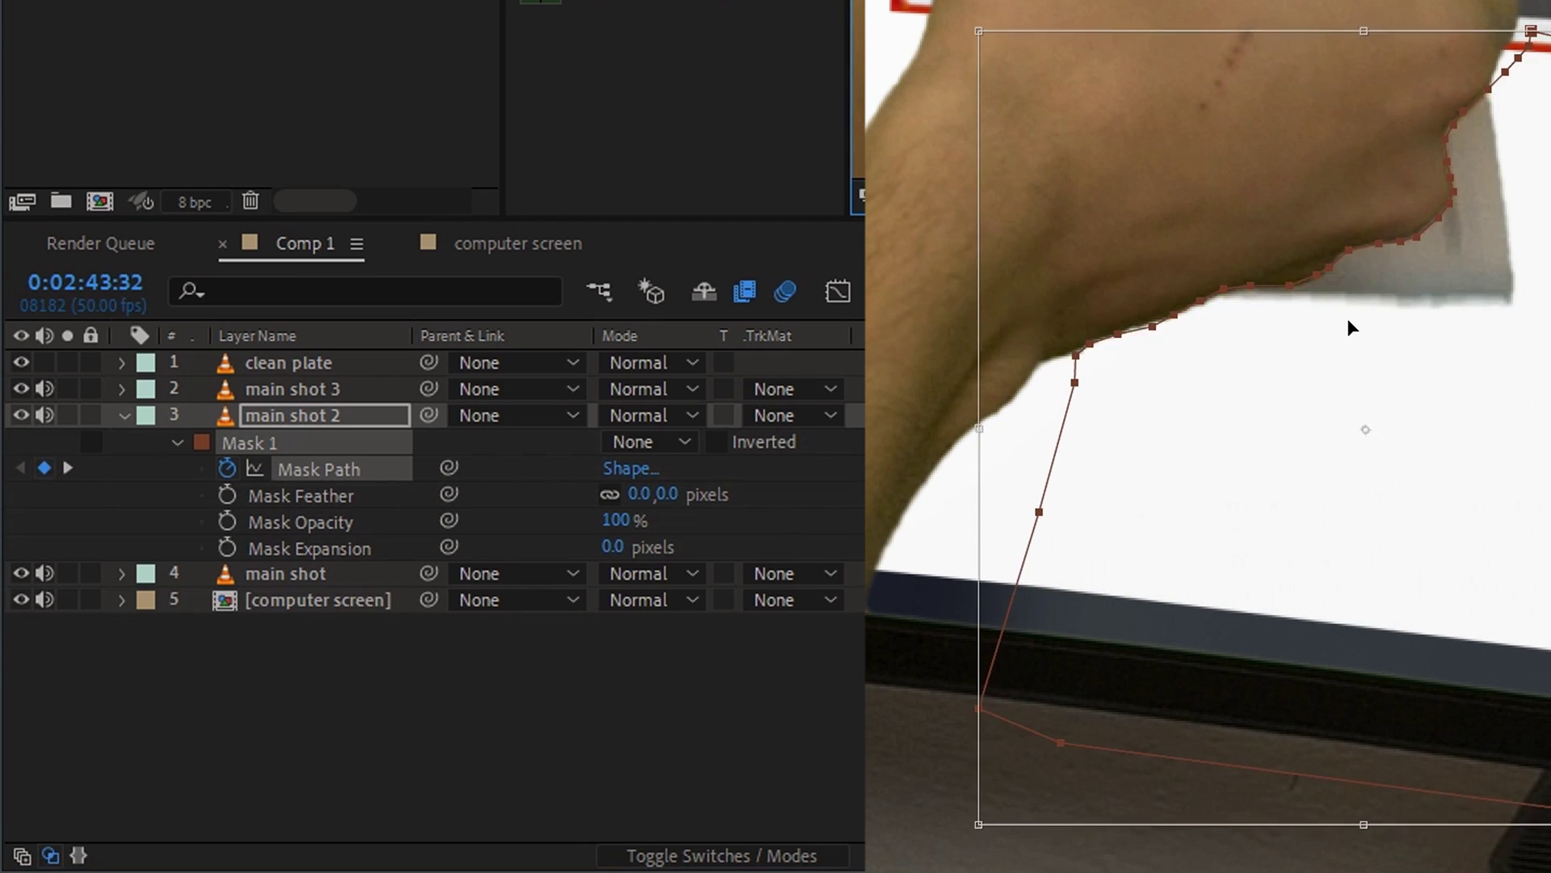
key(ctrl+t)
key(Page_Up)
key(Page_Up)
key(Page_Up)
key(Page_Up)
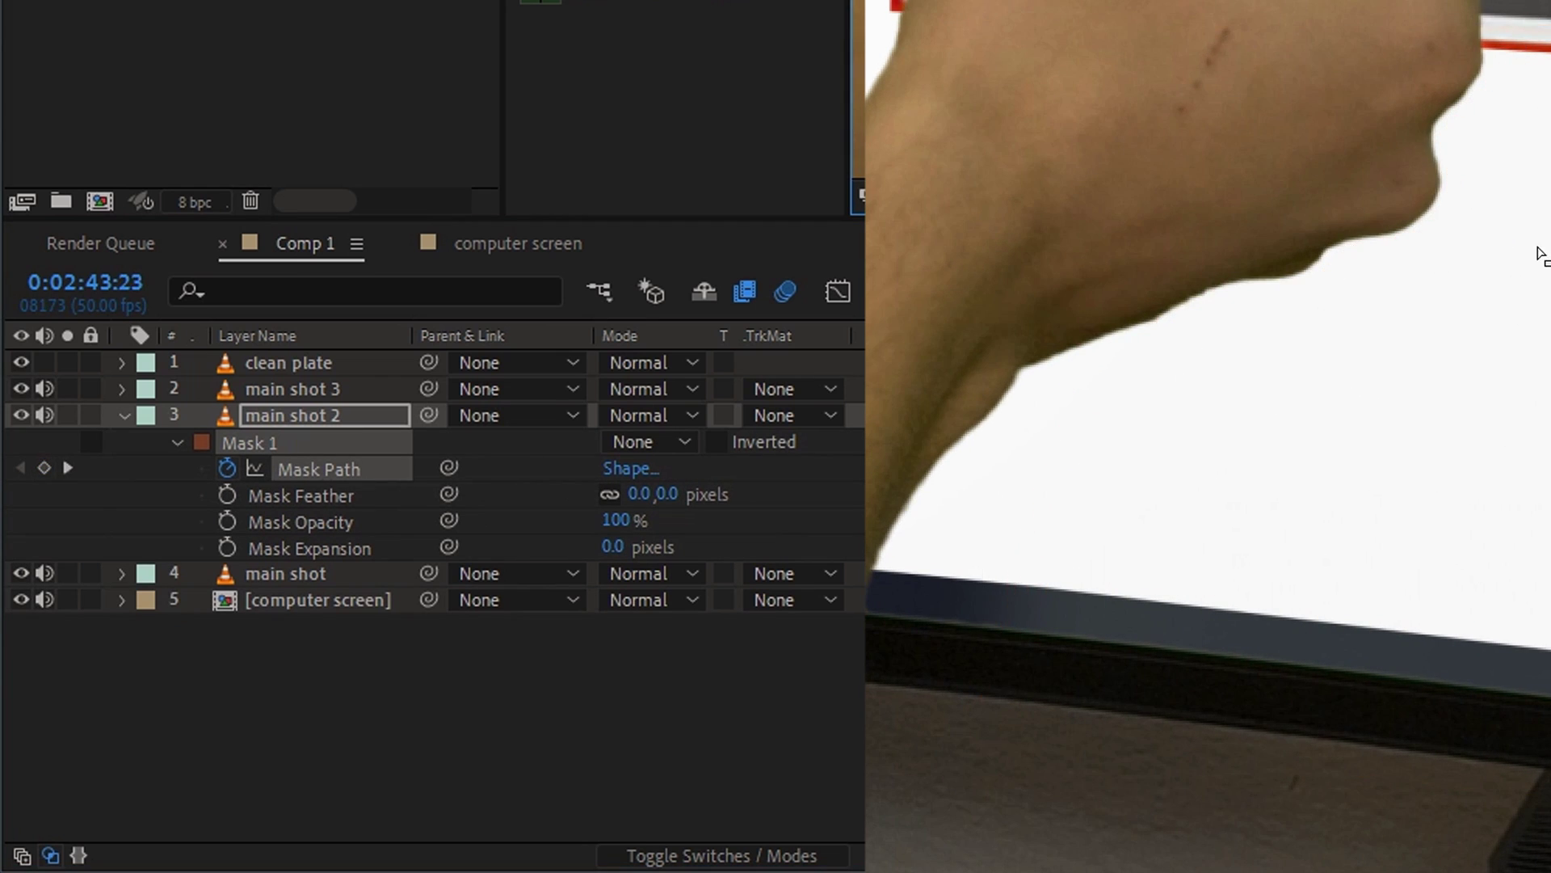
key(Page_Down)
key(Page_Down)
key(Page_Down)
key(Page_Down)
key(Page_Down)
key(Page_Down)
key(Page_Down)
key(Page_Down)
key(Page_Down)
key(Page_Down)
key(Page_Down)
key(Page_Down)
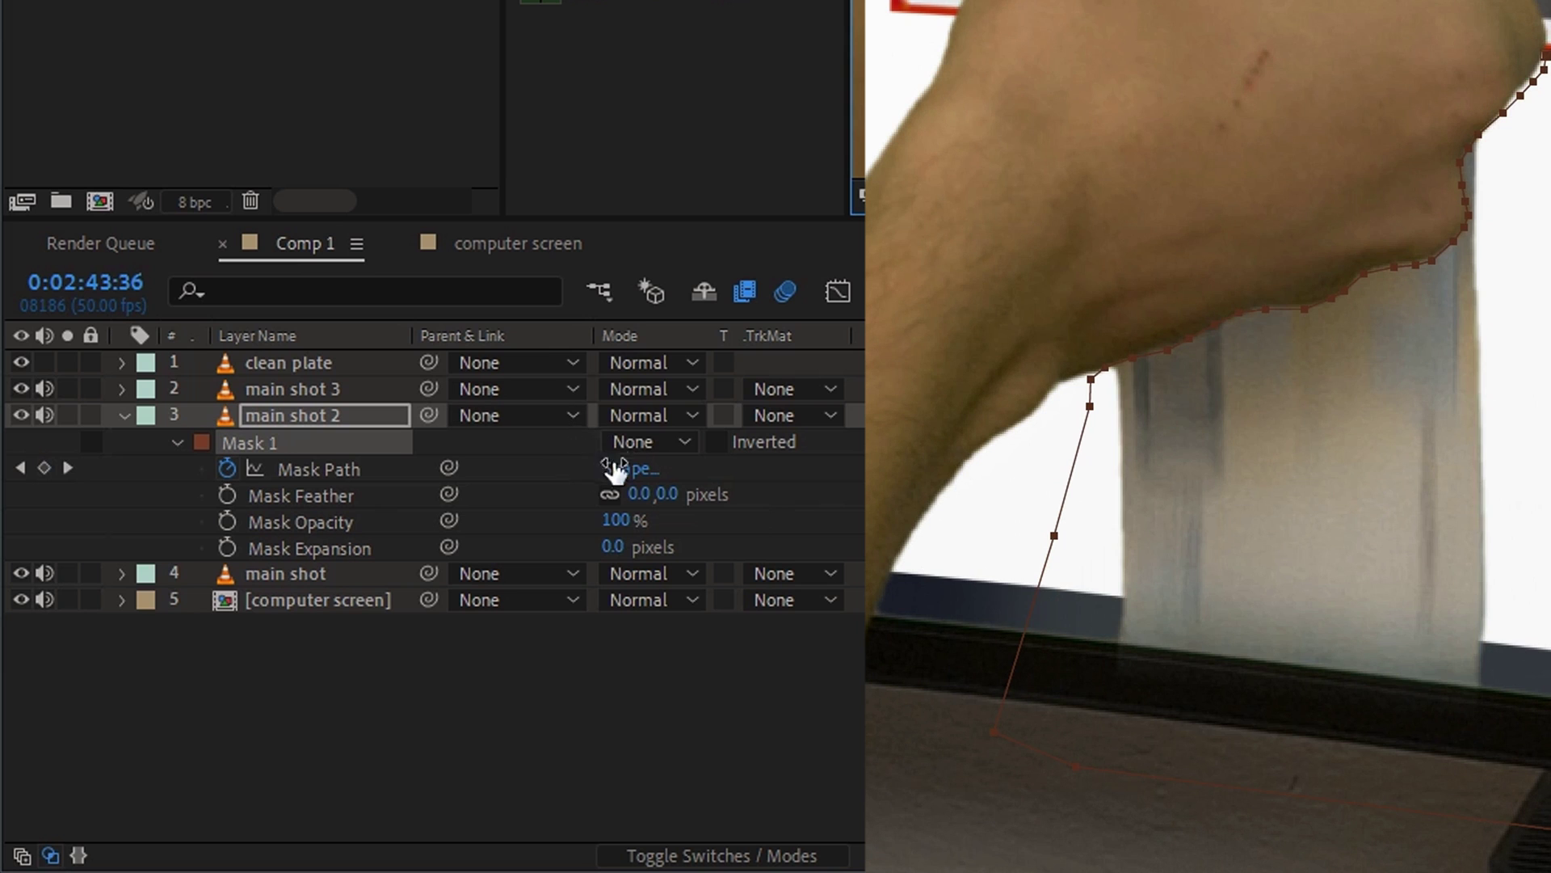
click(643, 442)
click(676, 542)
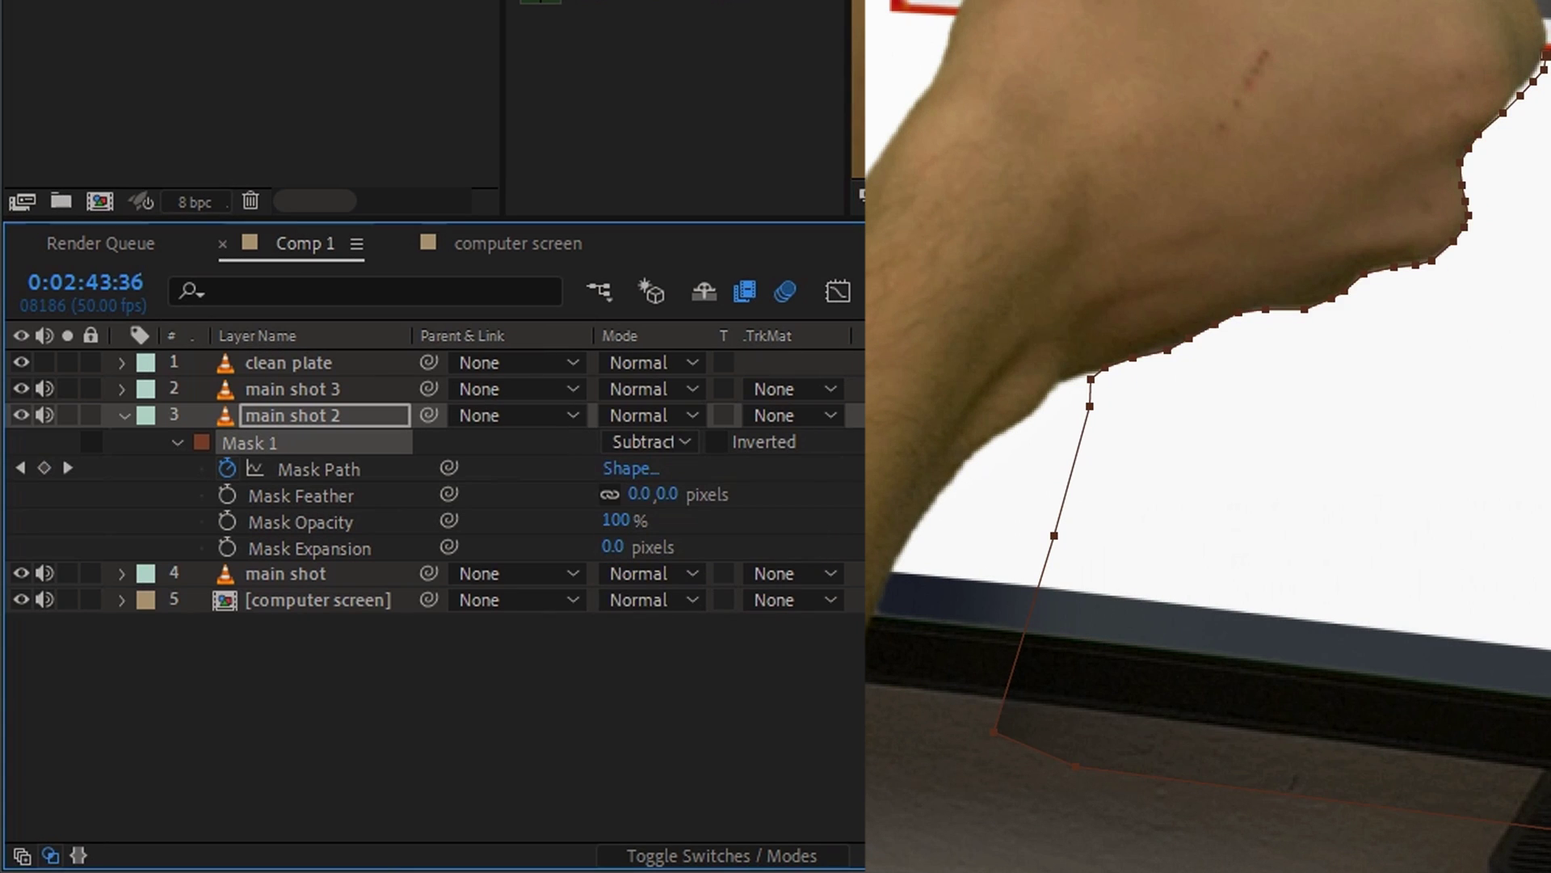
key(space)
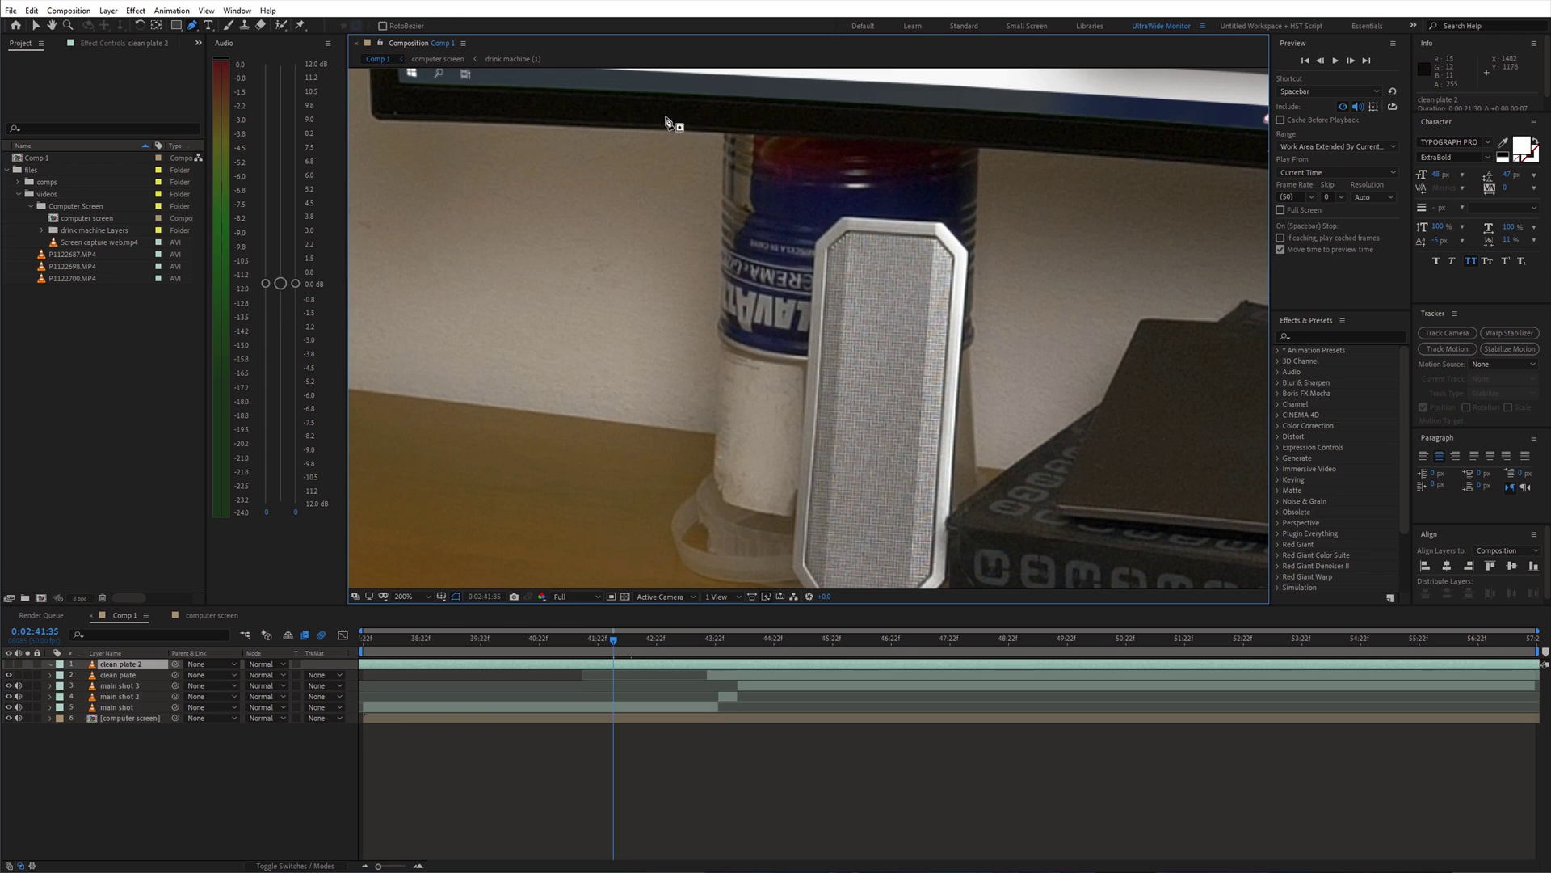
Draw a closed Pen mask around the speaker area up to the monitor's edge.
click(650, 336)
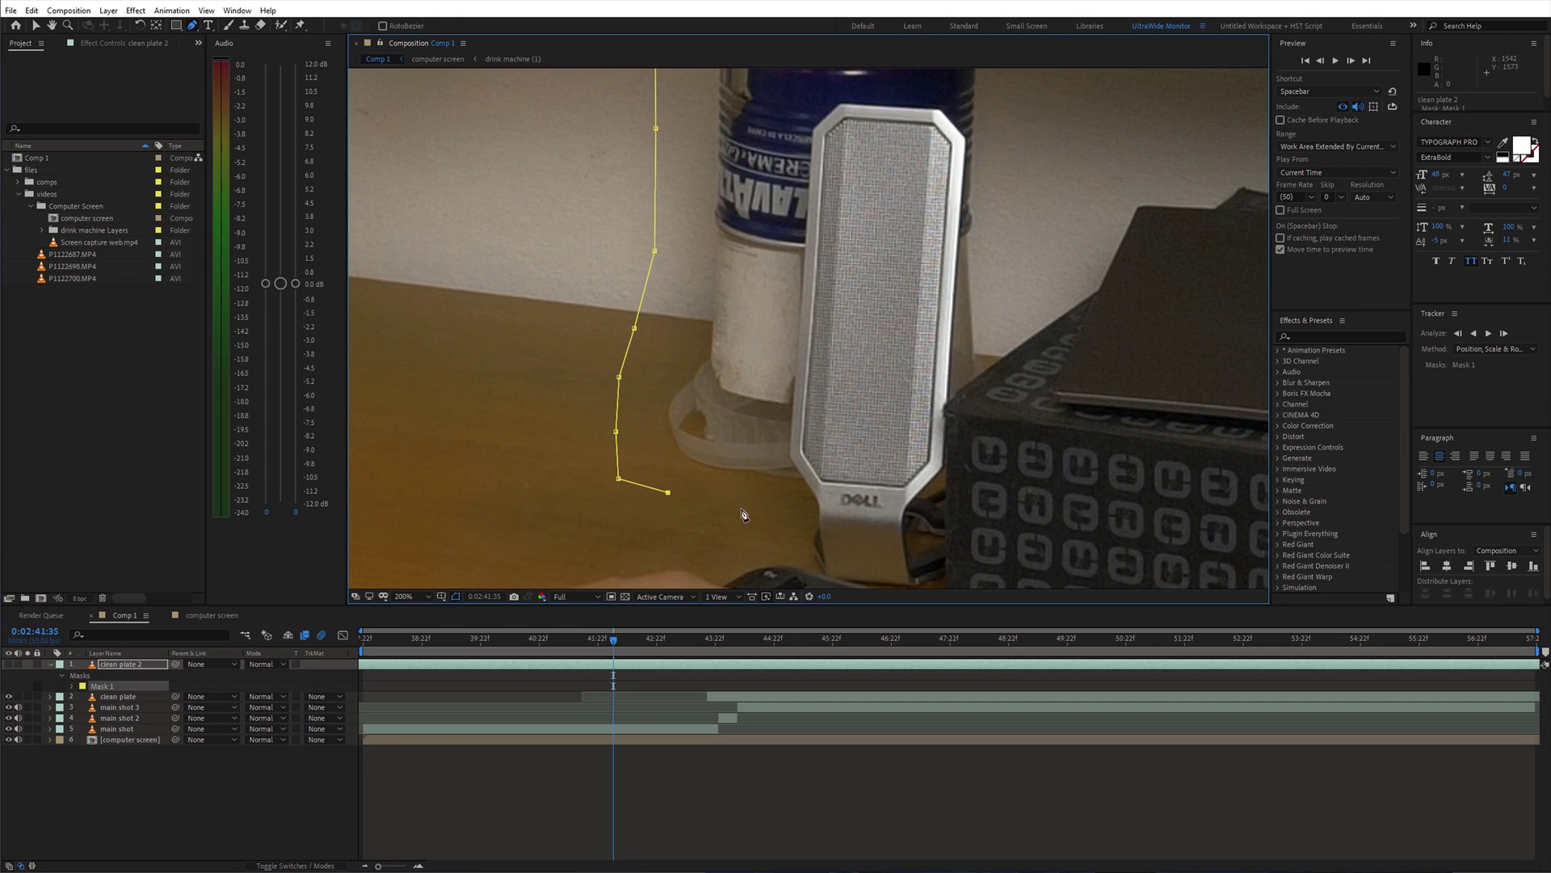
click(1017, 355)
key(comma)
click(916, 301)
click(925, 242)
click(931, 203)
click(931, 173)
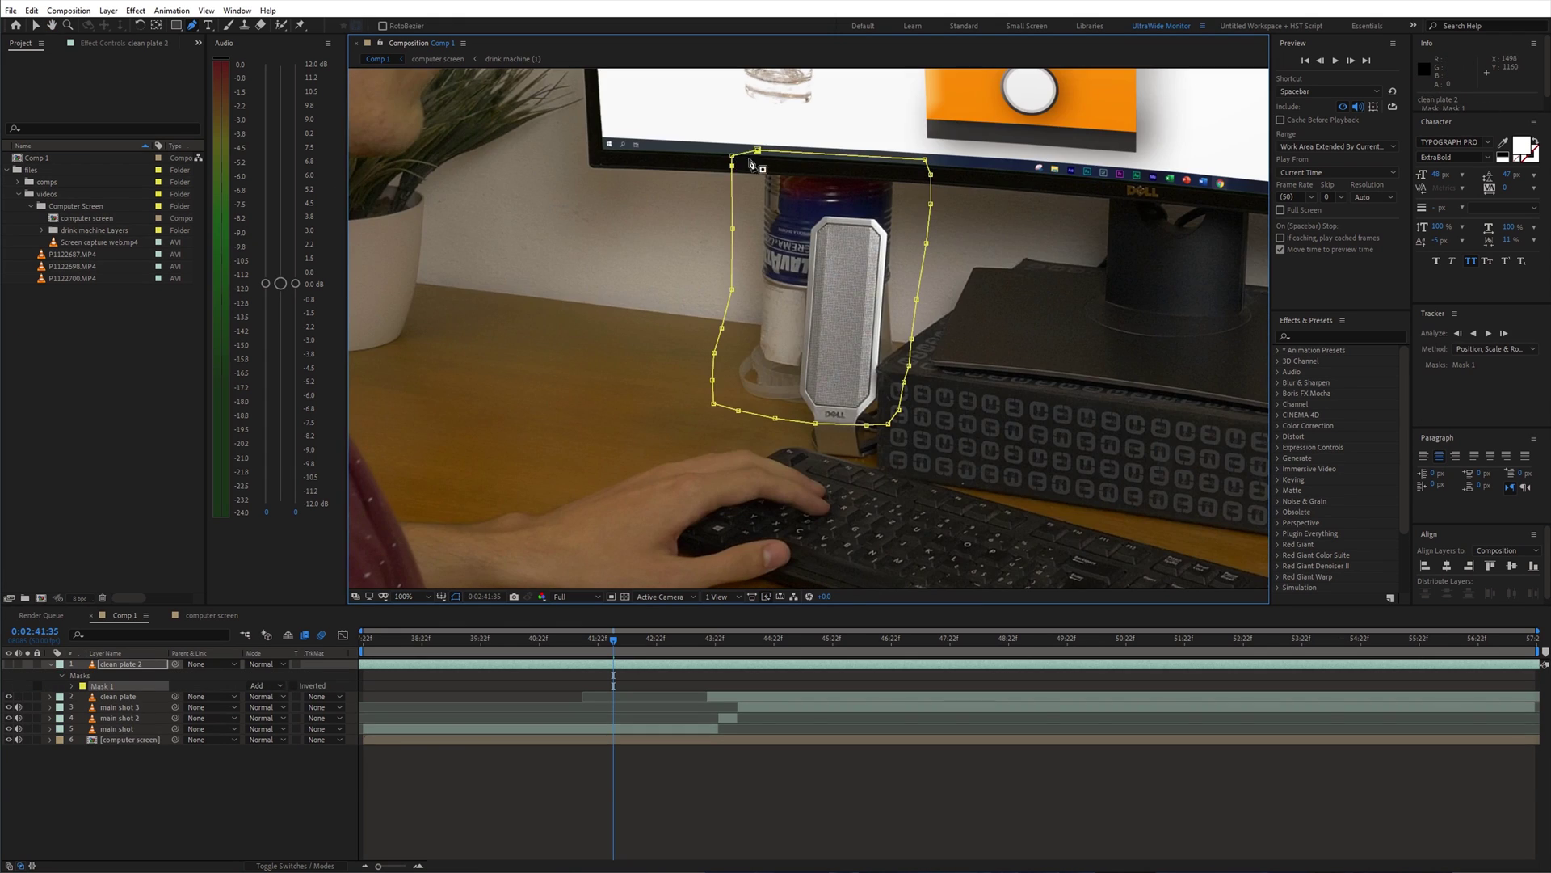
click(757, 151)
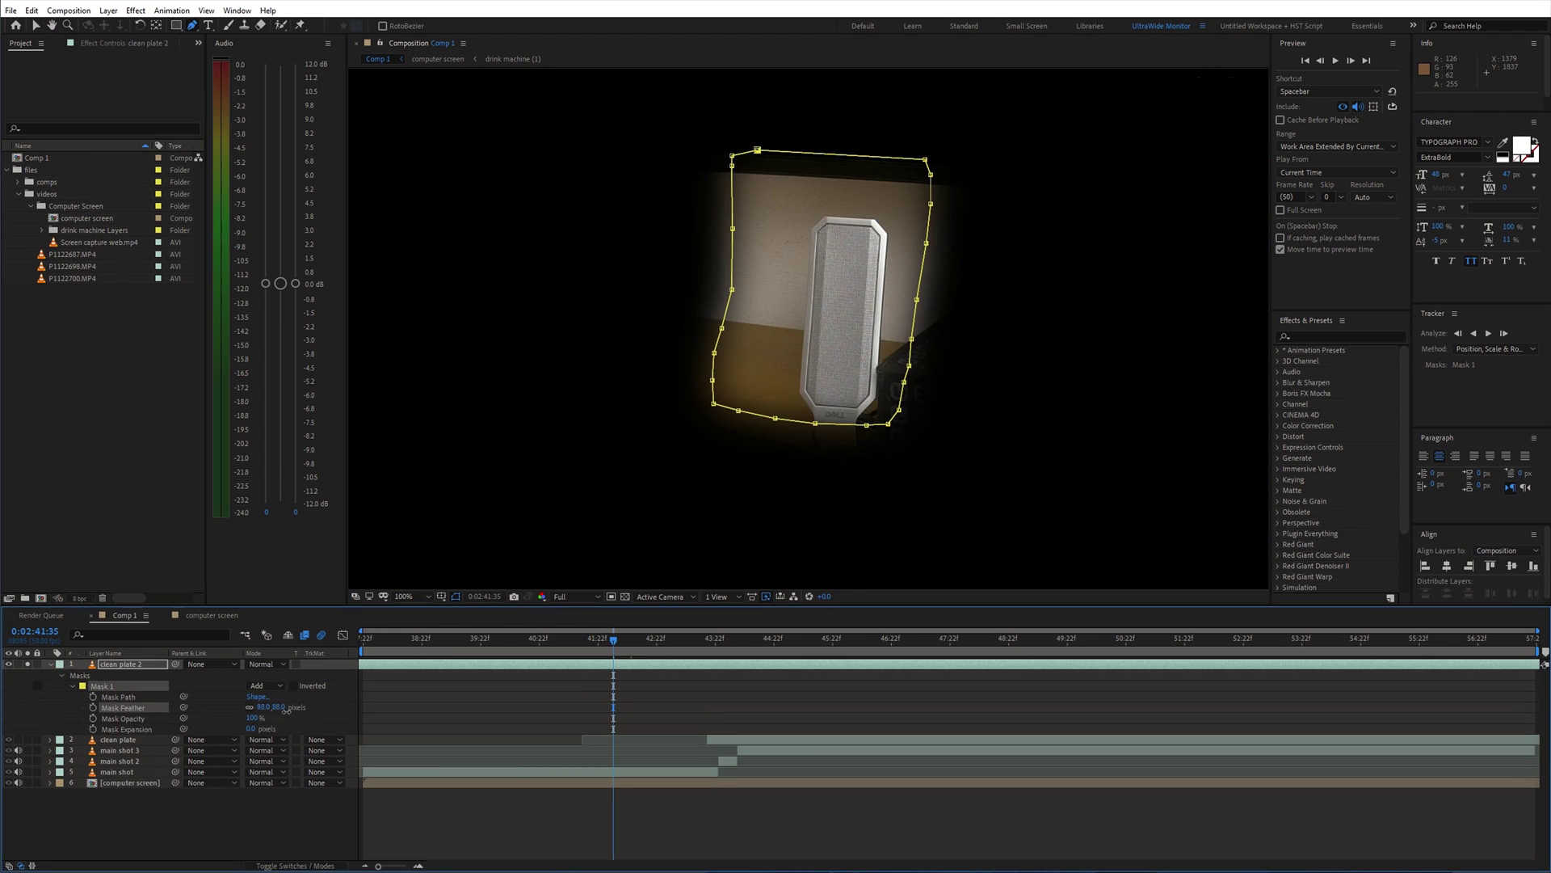
Unsolo the patch layer, toggle its visibility to compare, and preview the composite.
click(27, 662)
click(10, 664)
click(10, 665)
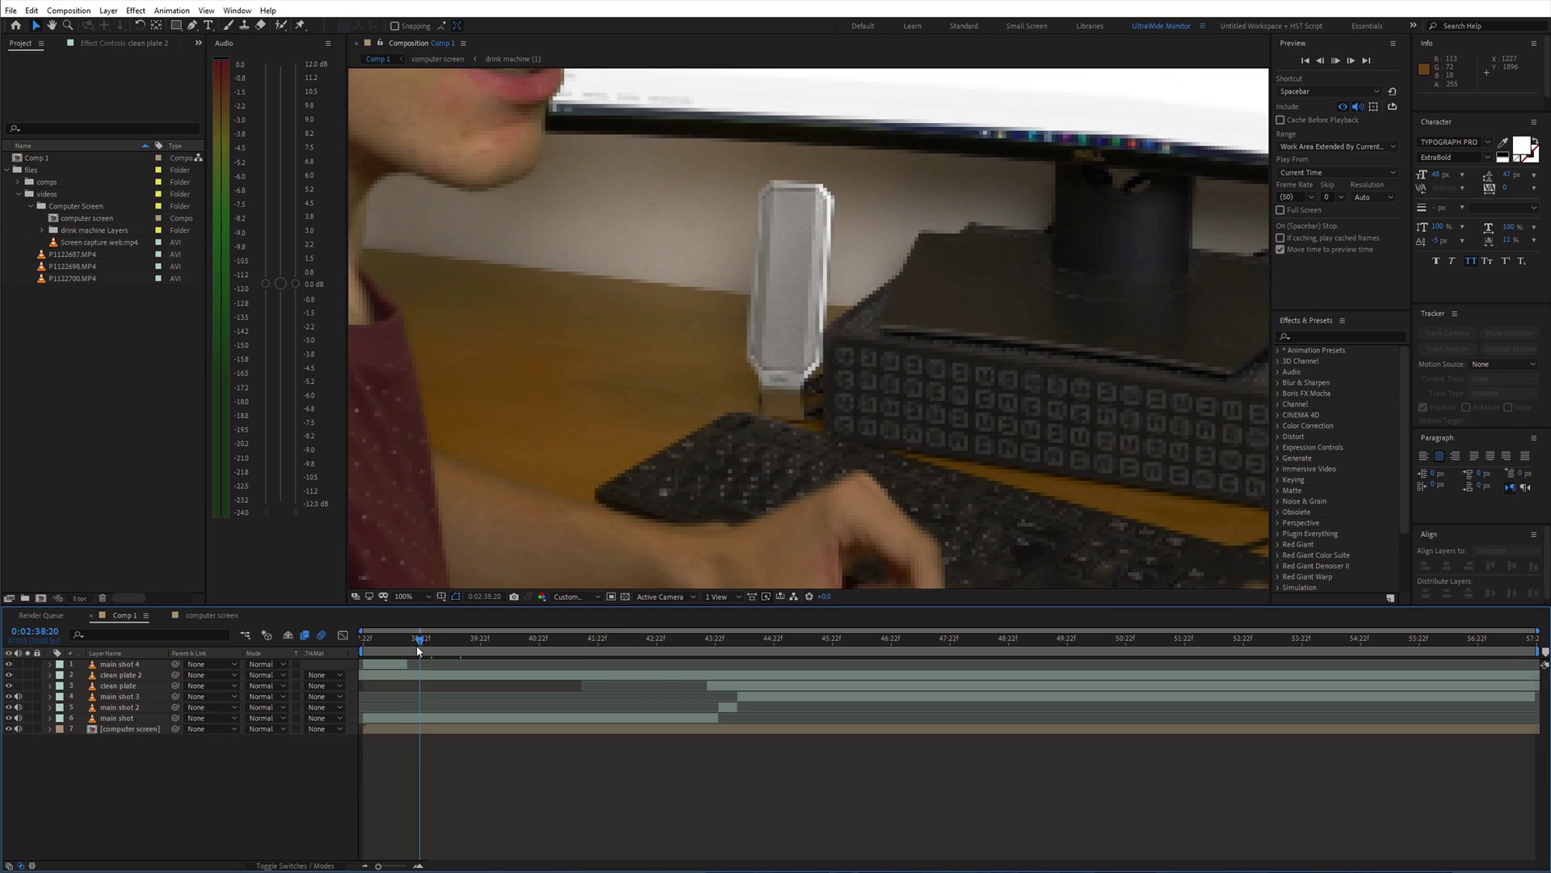
key(space)
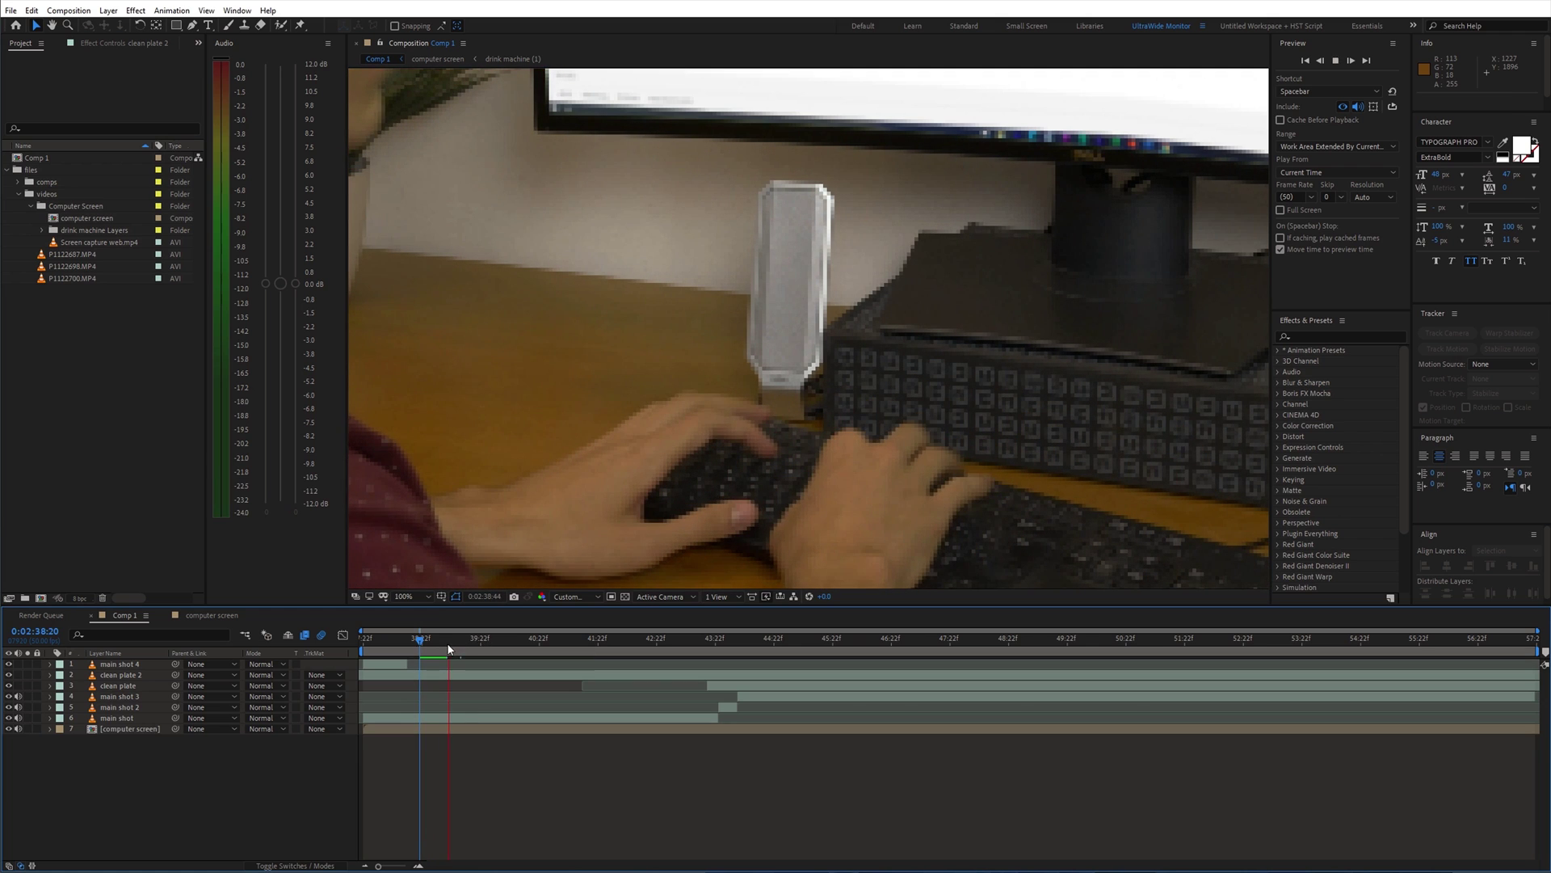
Stop playback and duplicate the main shot layer, removing the extra main shot 5 copy.
click(420, 639)
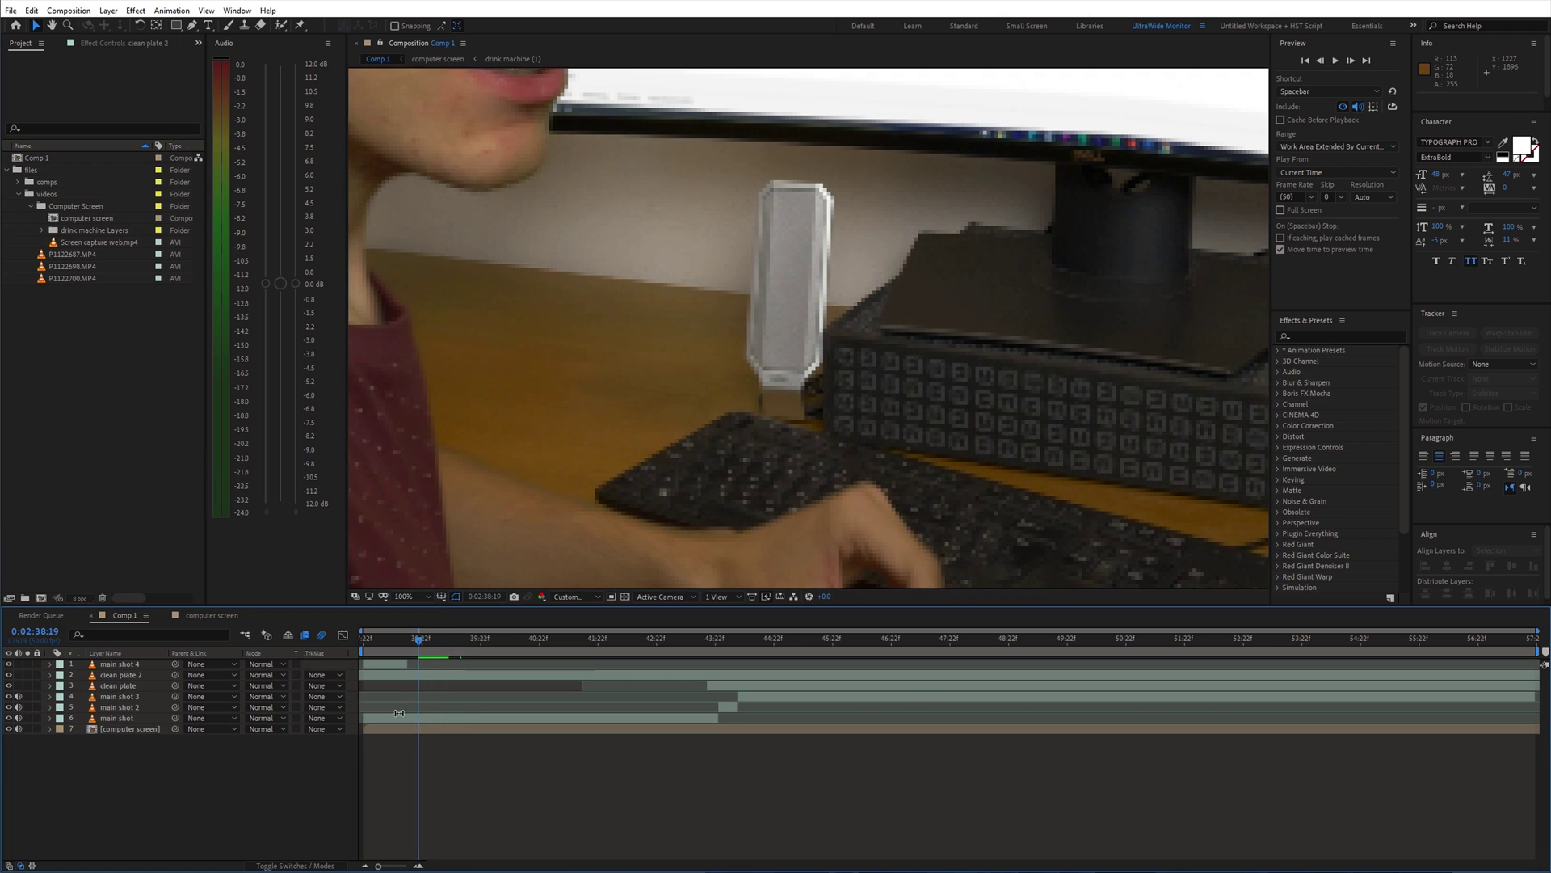
drag(134, 729, 122, 727)
key(ctrl+d)
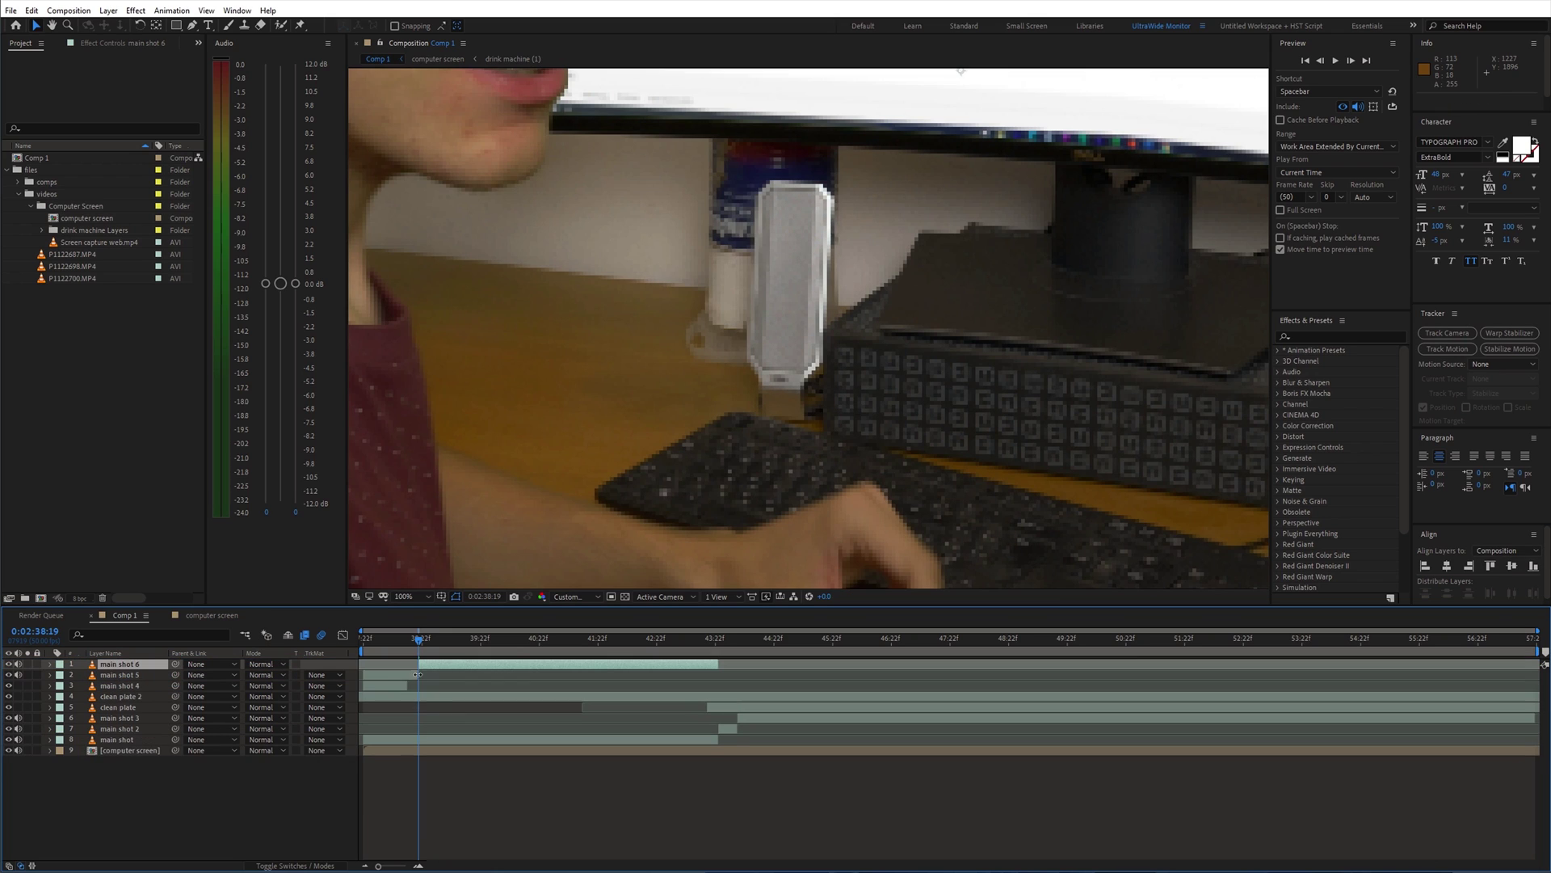
key(ctrl+d)
key(Delete)
click(433, 664)
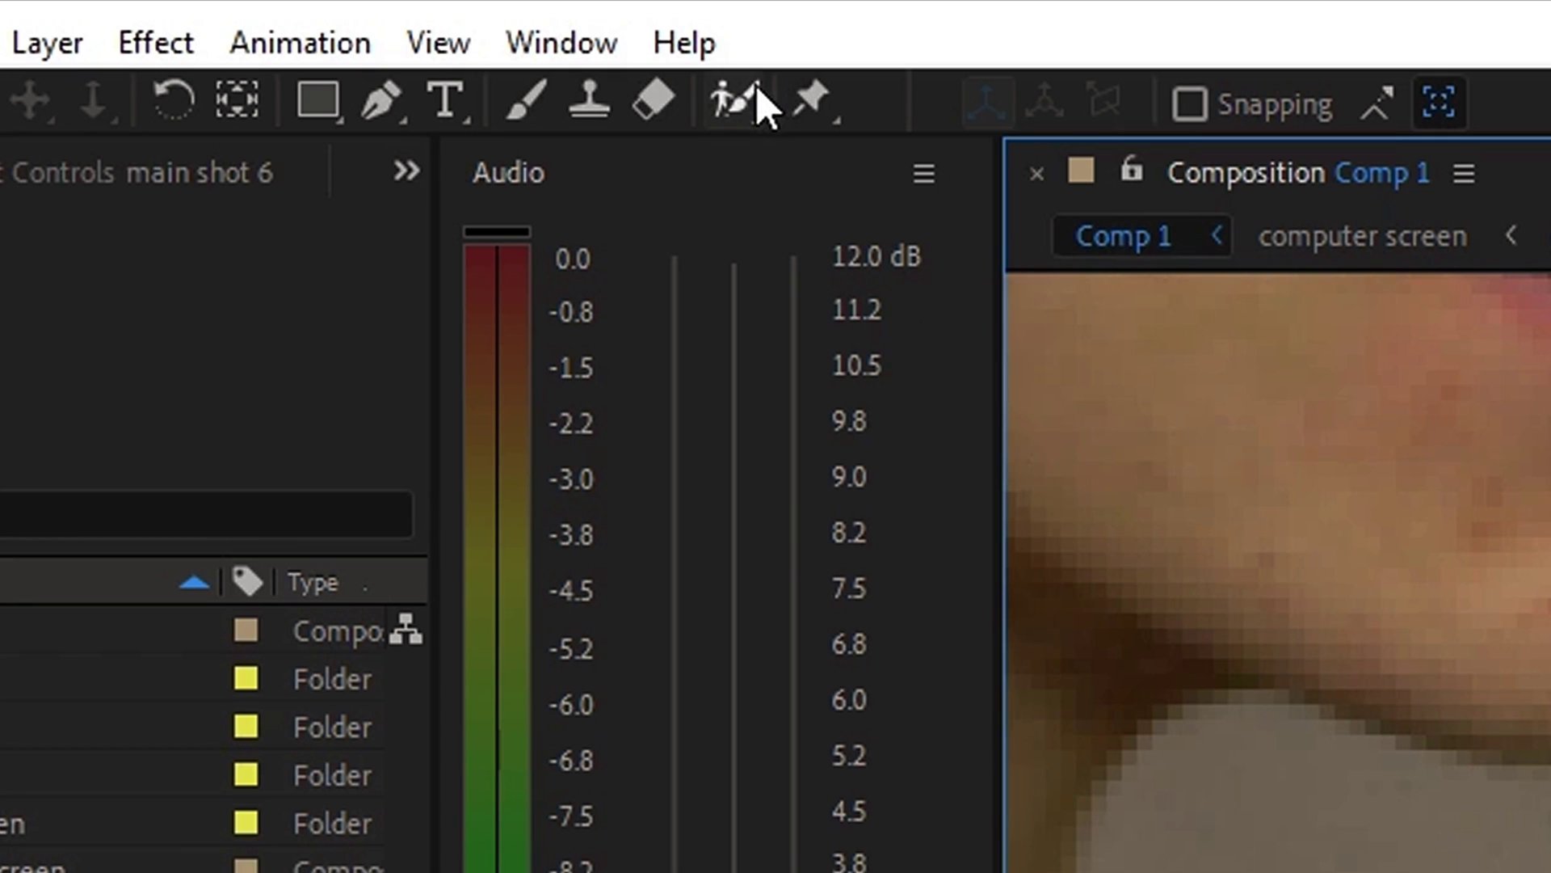
Roto Brush the hand on main shot 6 excluding the banknote, then freeze the matte.
click(759, 103)
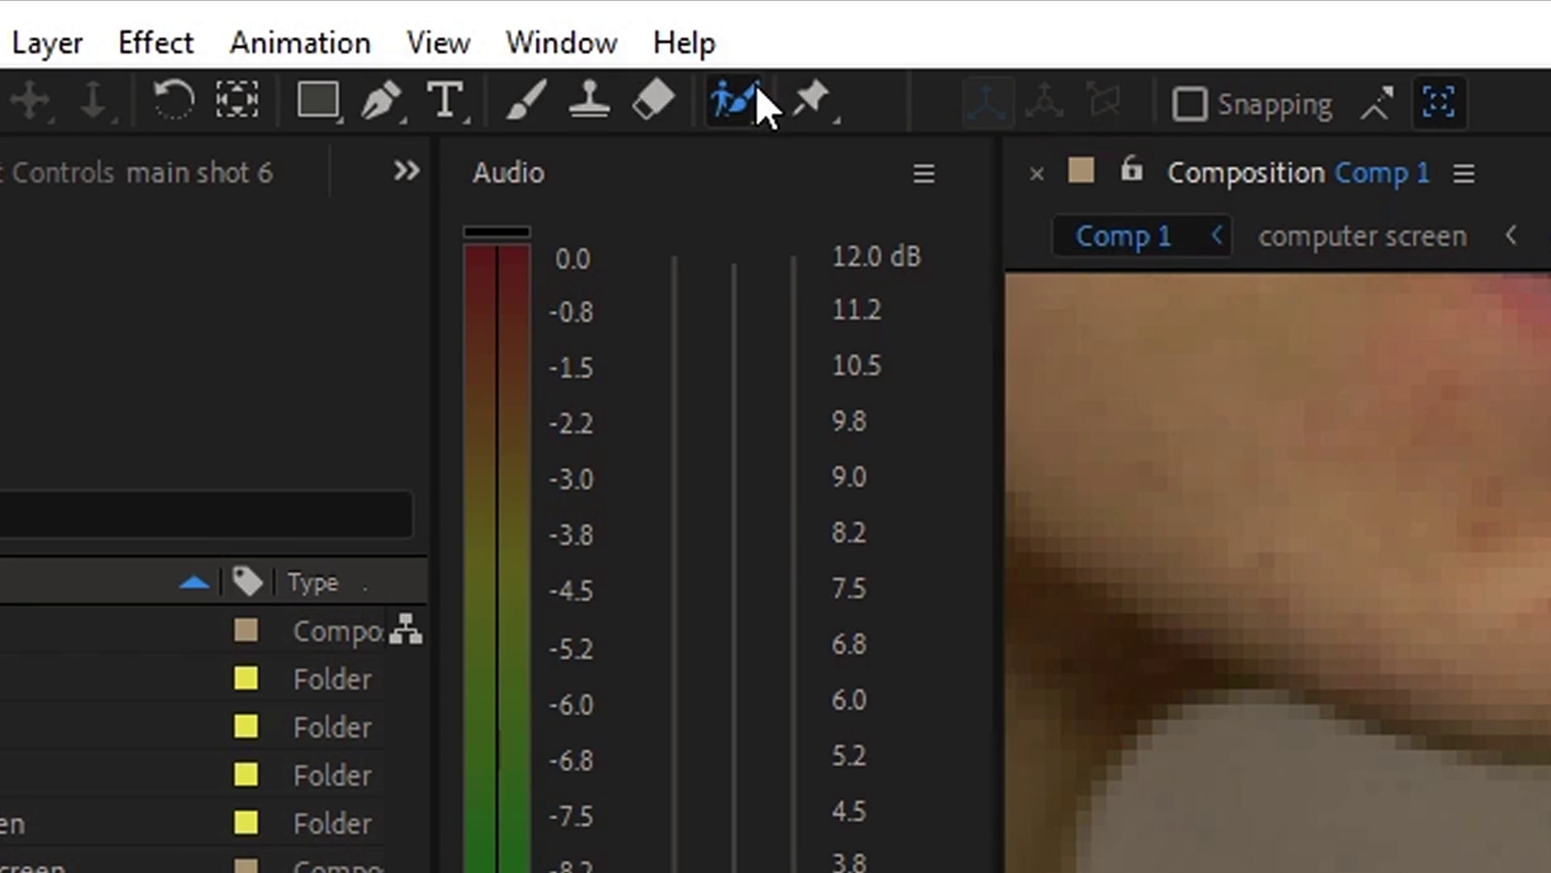
drag(495, 425, 655, 404)
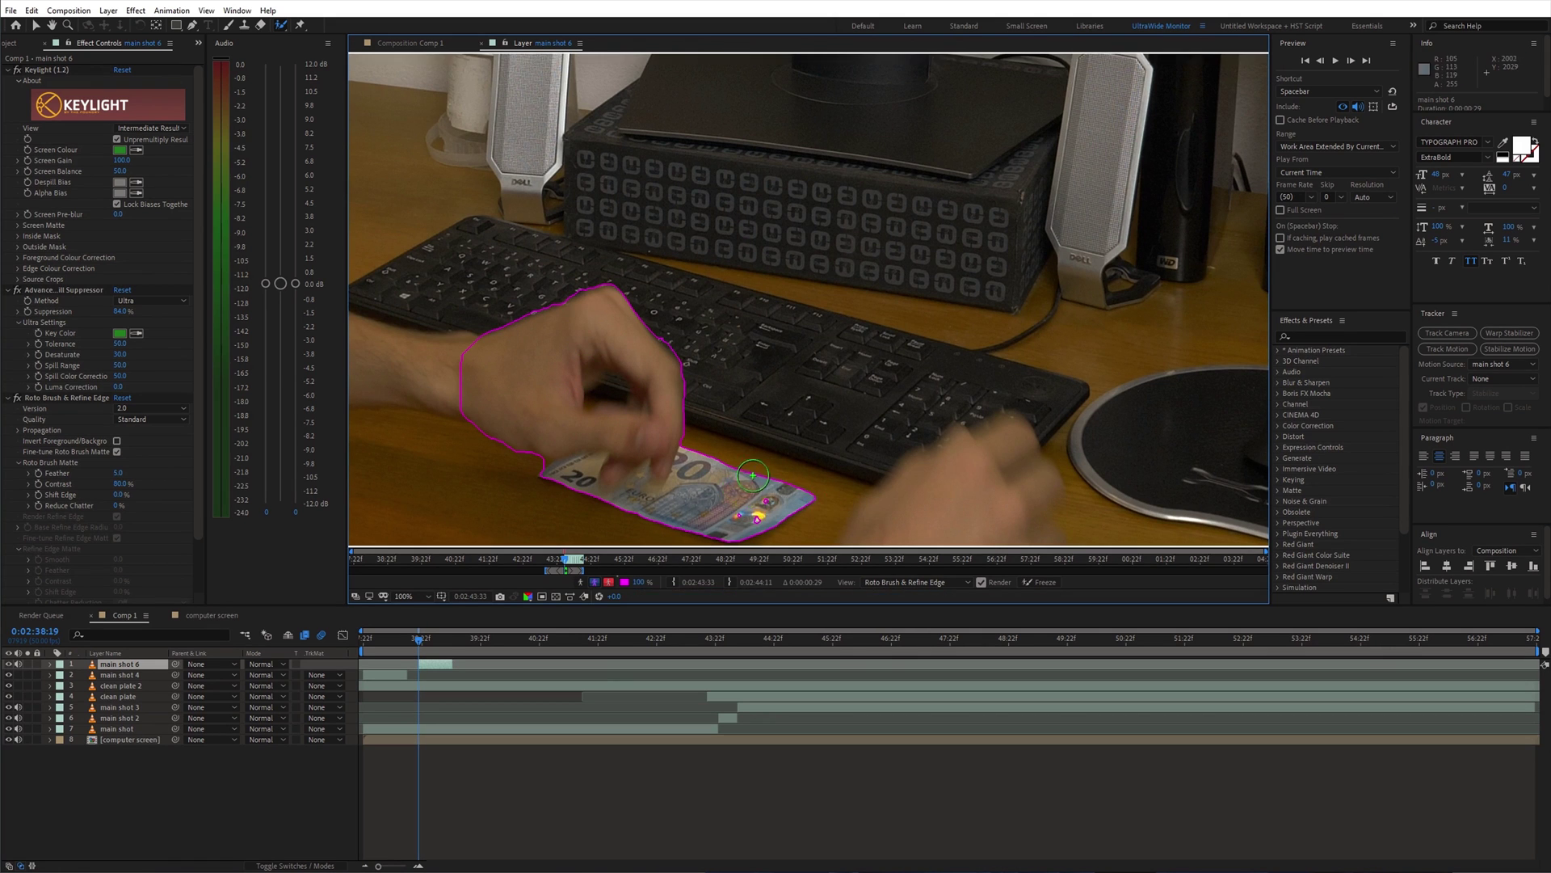
drag(639, 521, 581, 493)
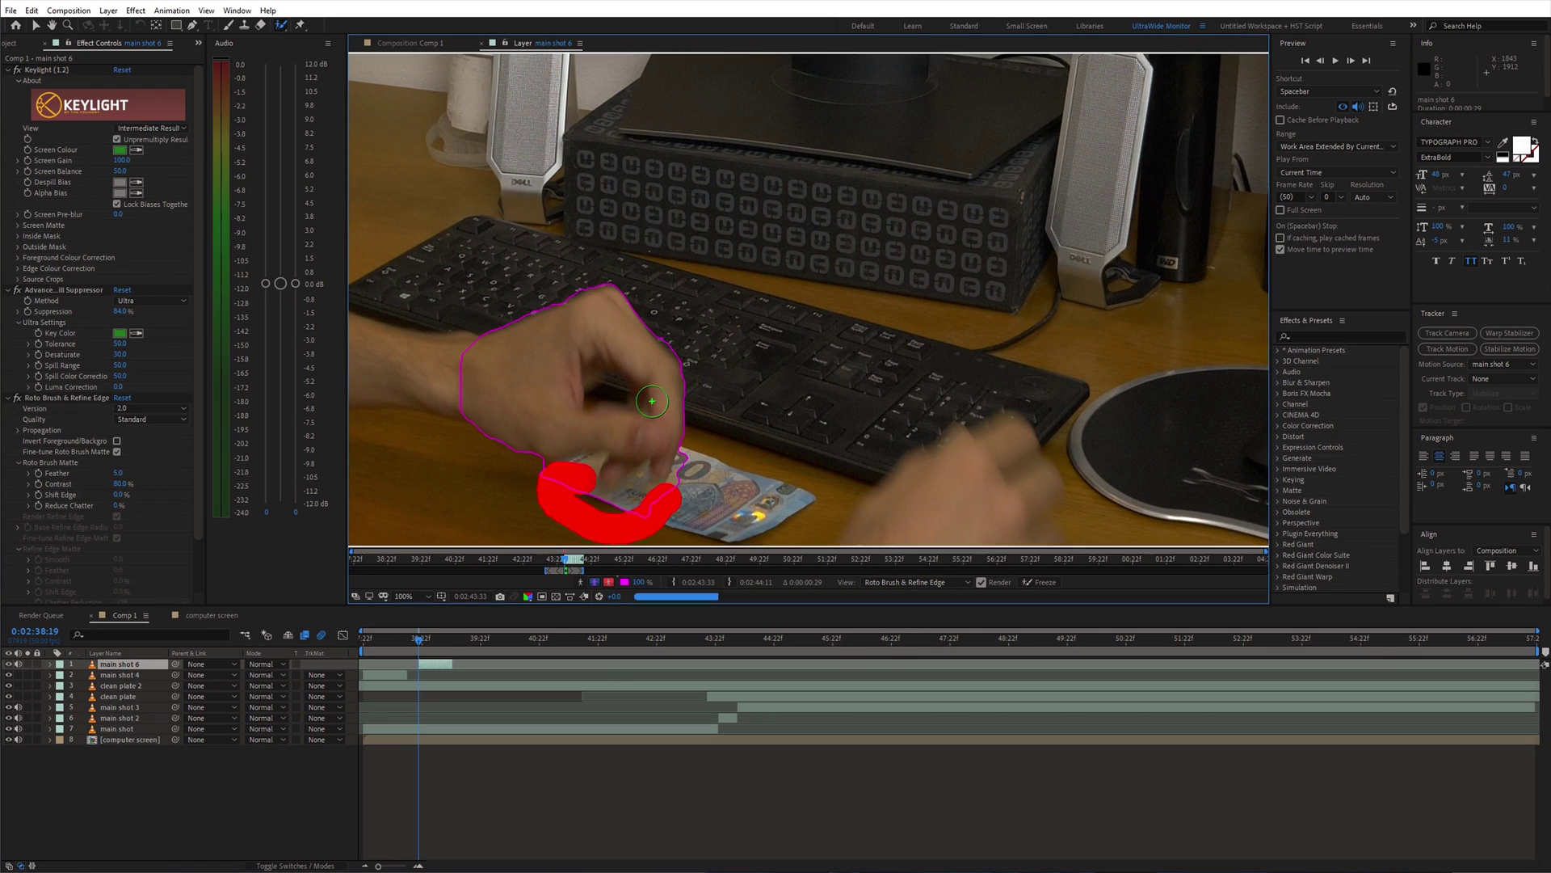
key(space)
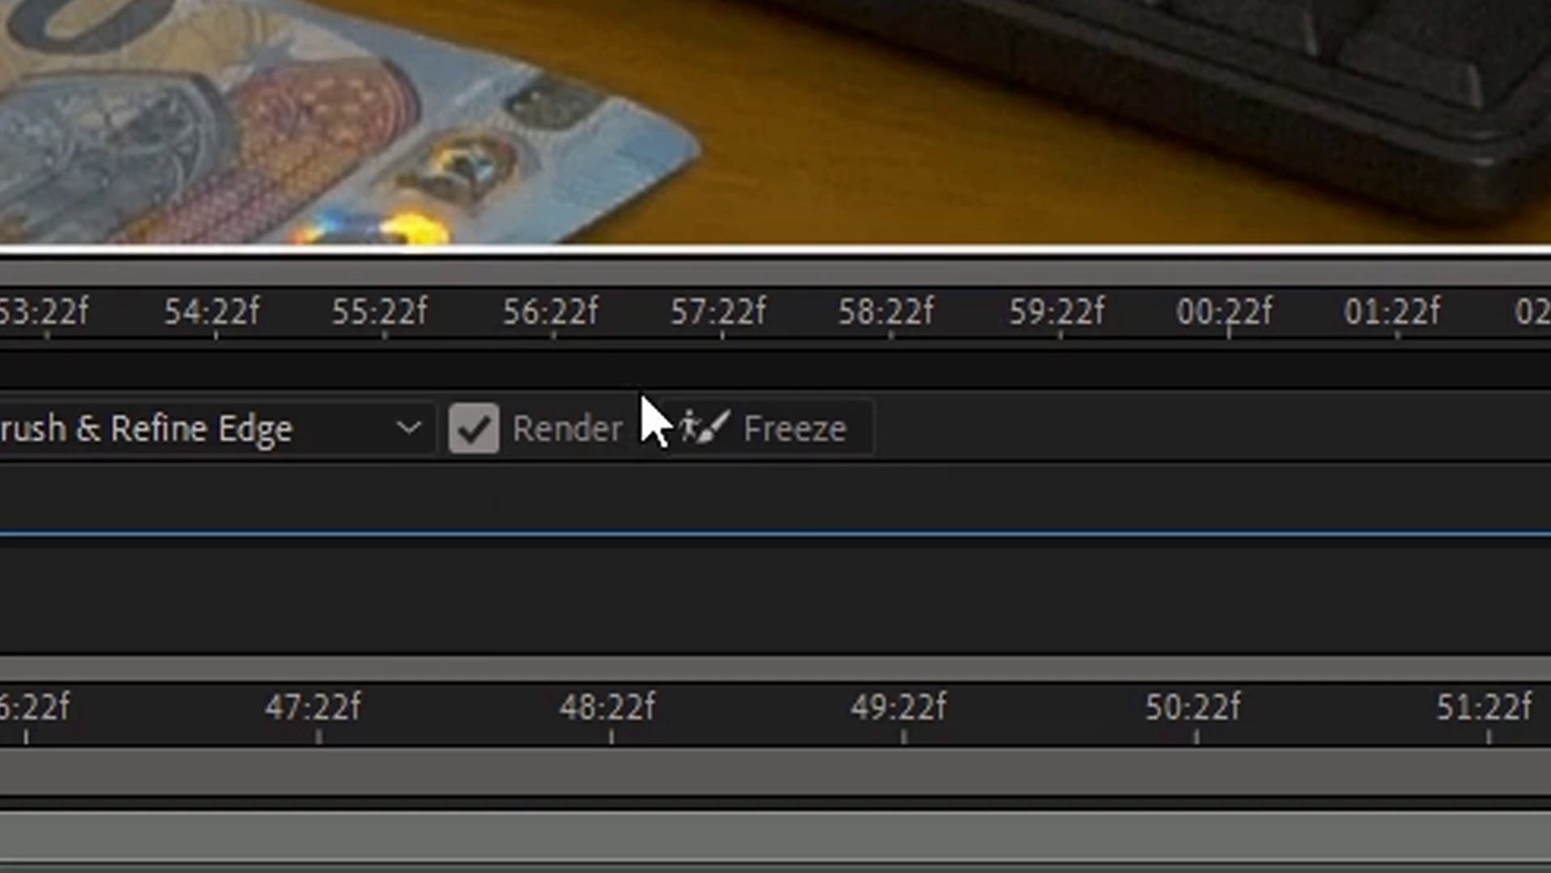
click(761, 443)
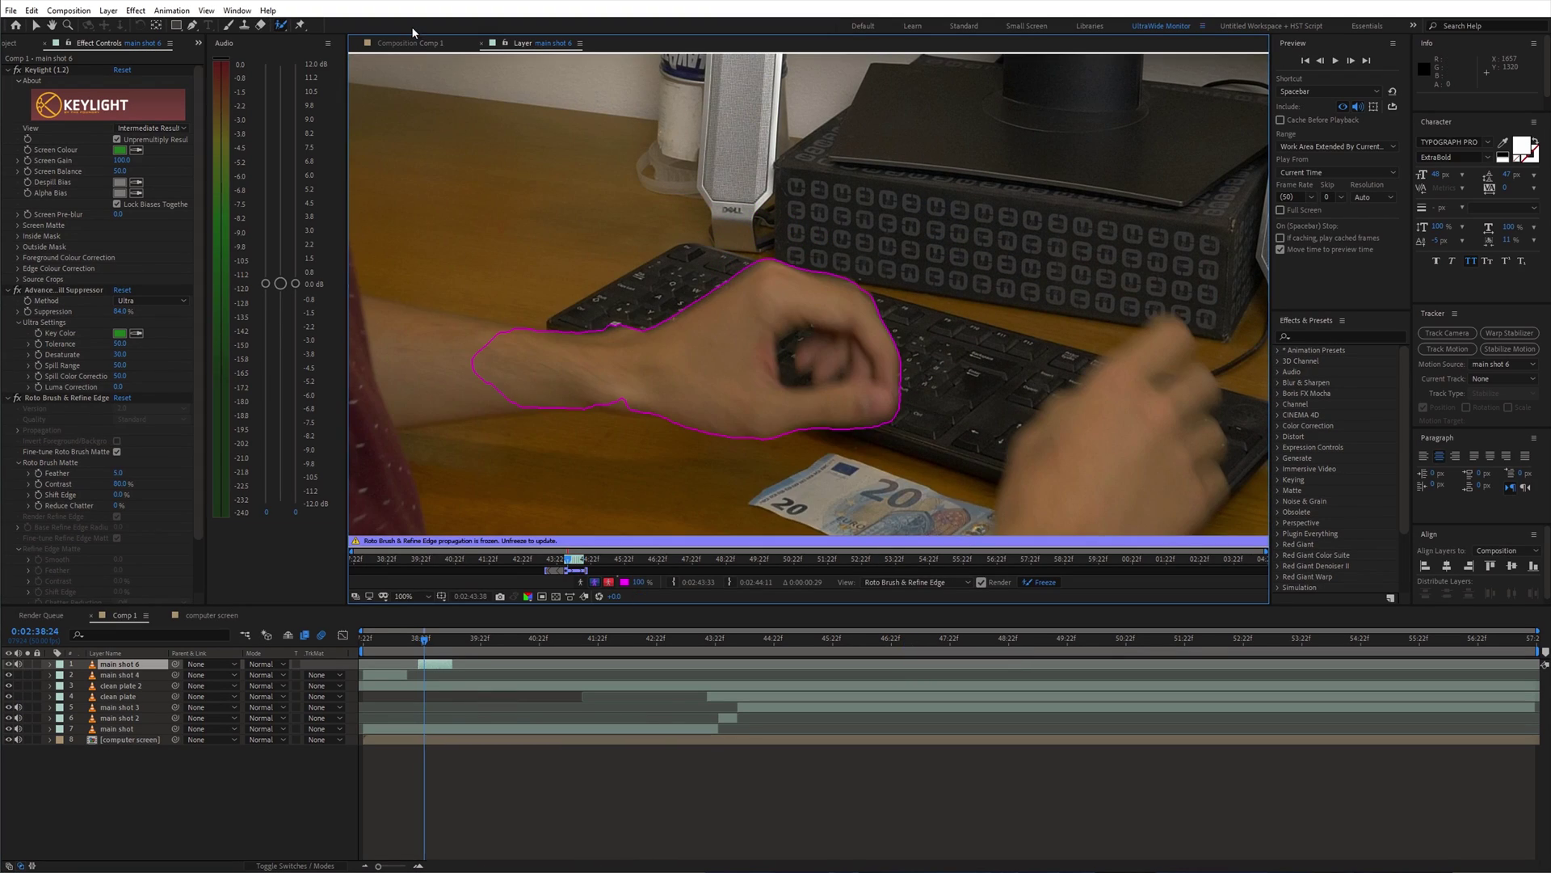
click(410, 42)
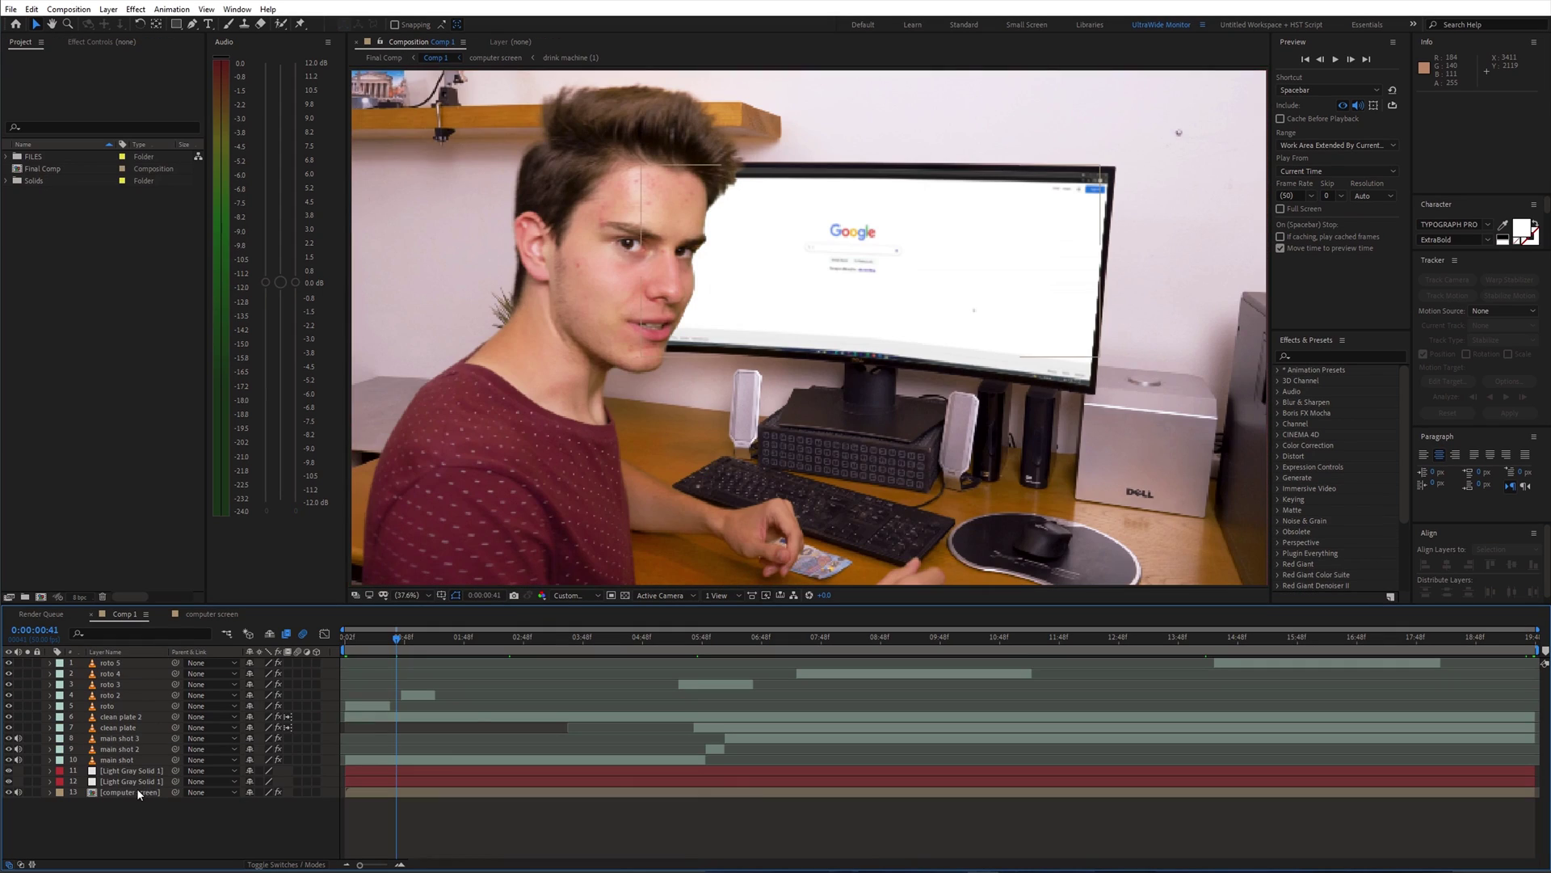
Select all 13 Comp 1 layers, from the computer screen upward, and pre-compose them into 'Pre-comp 1'.
click(137, 788)
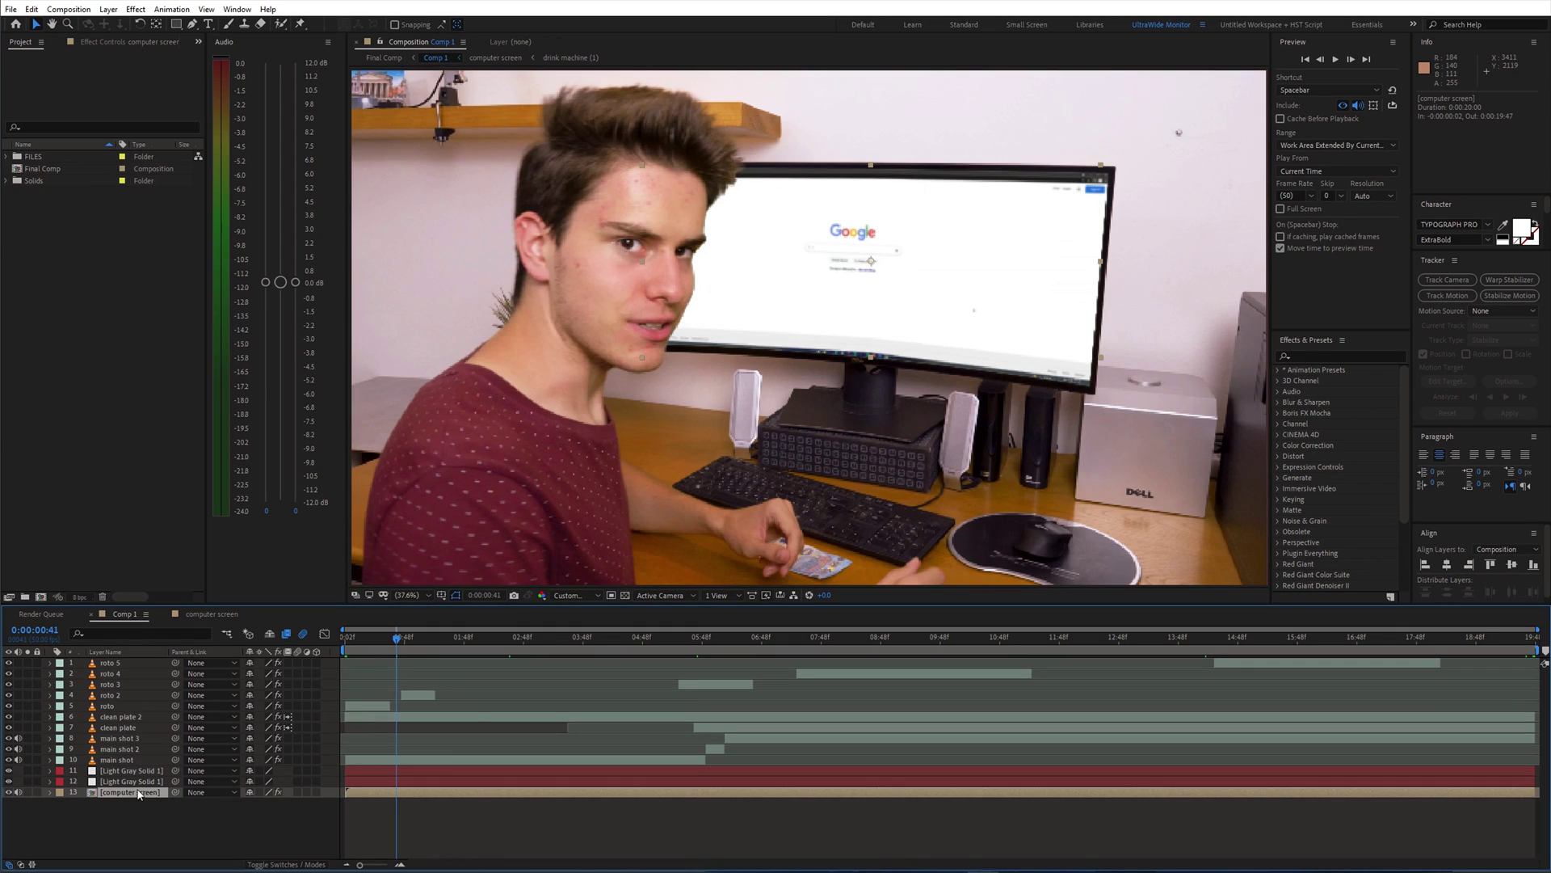
shift+click(152, 663)
right_click(152, 661)
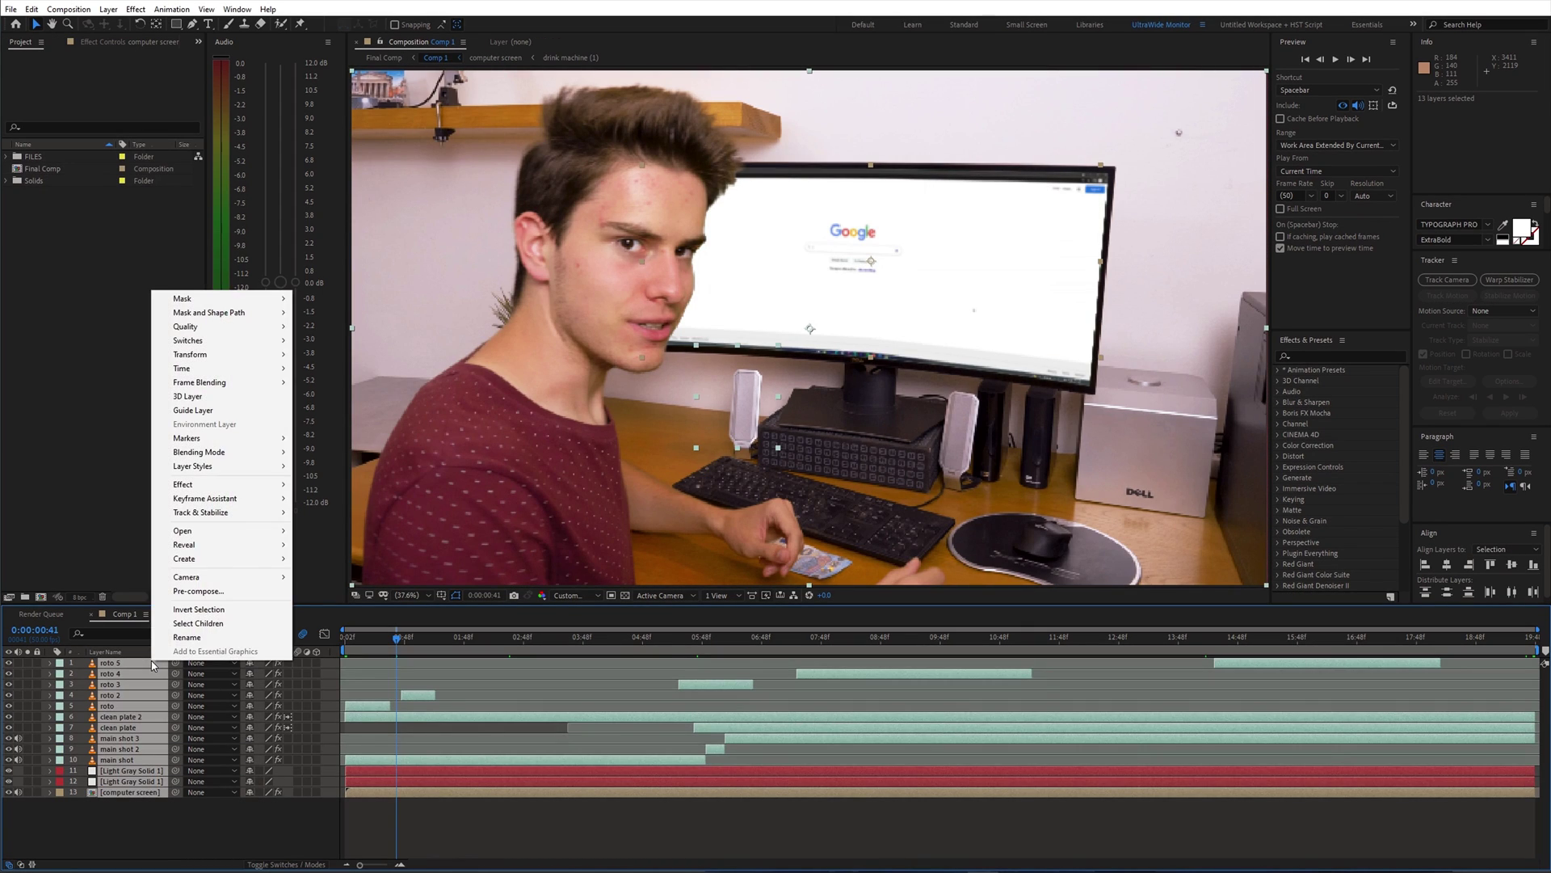
click(225, 591)
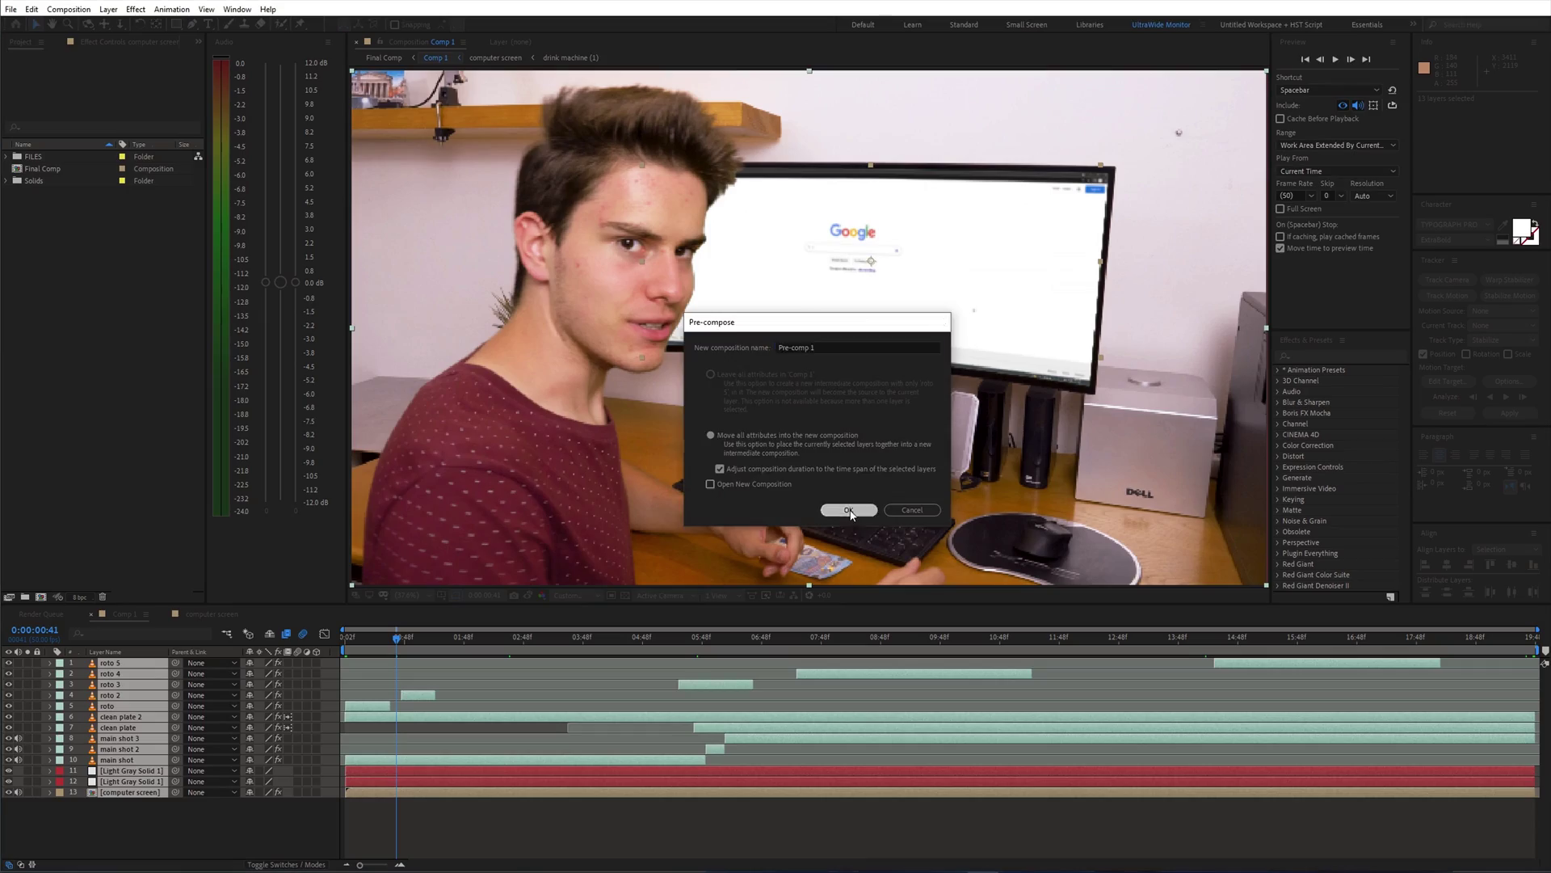
click(835, 509)
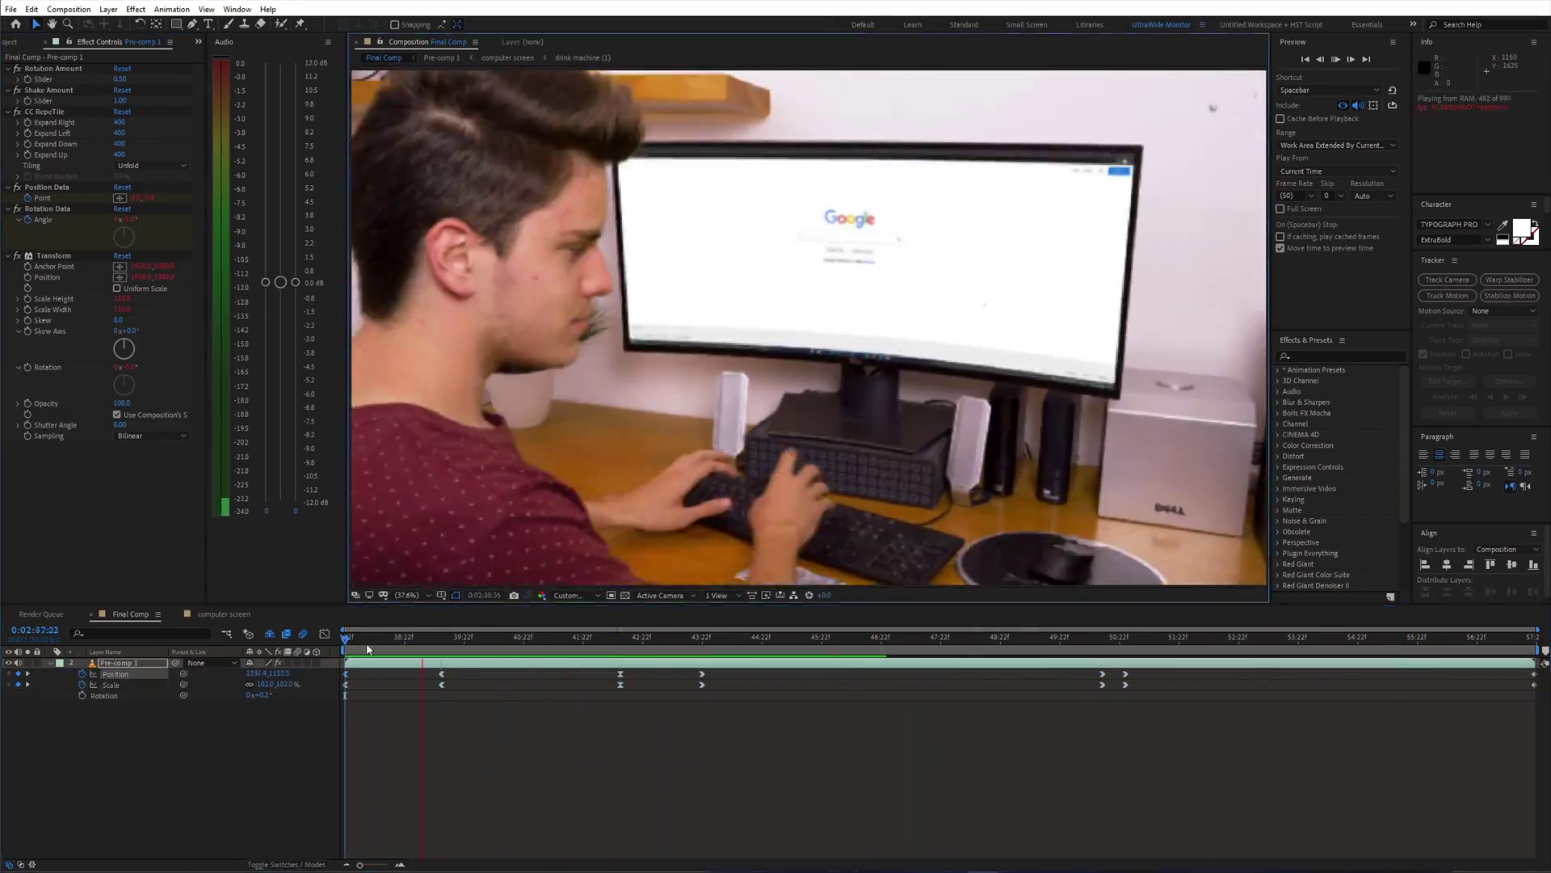